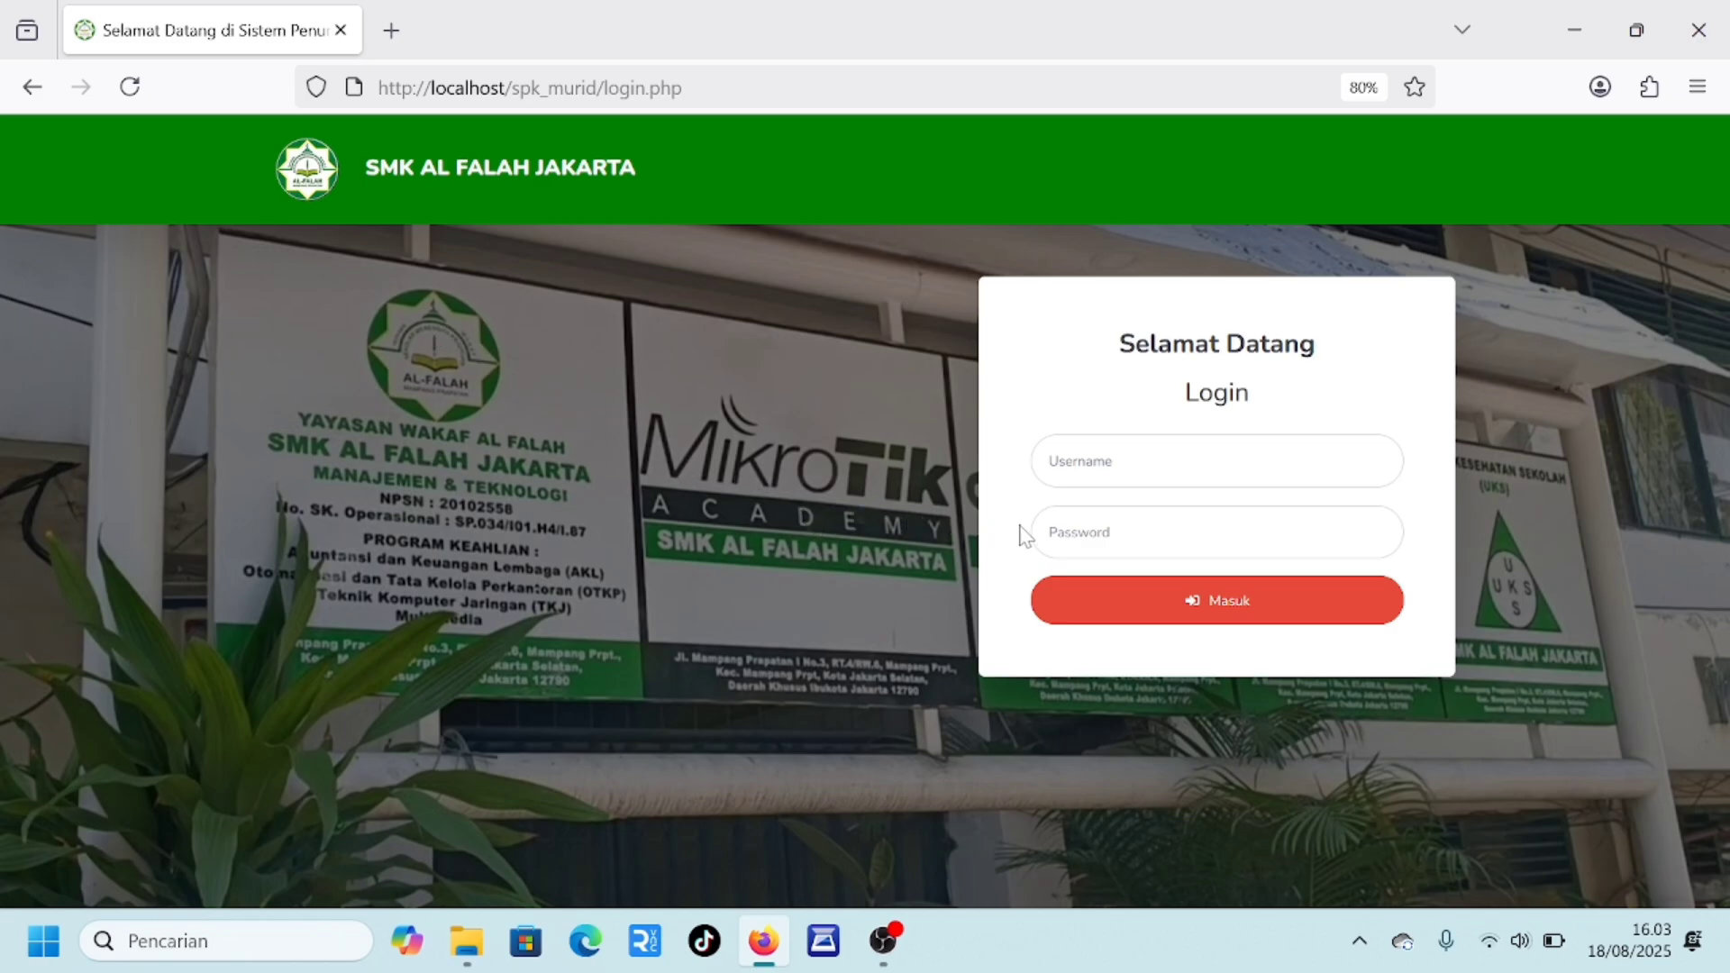
Log in with the username admin and the account password, declining to save the login in the browser
left_click(1082, 460)
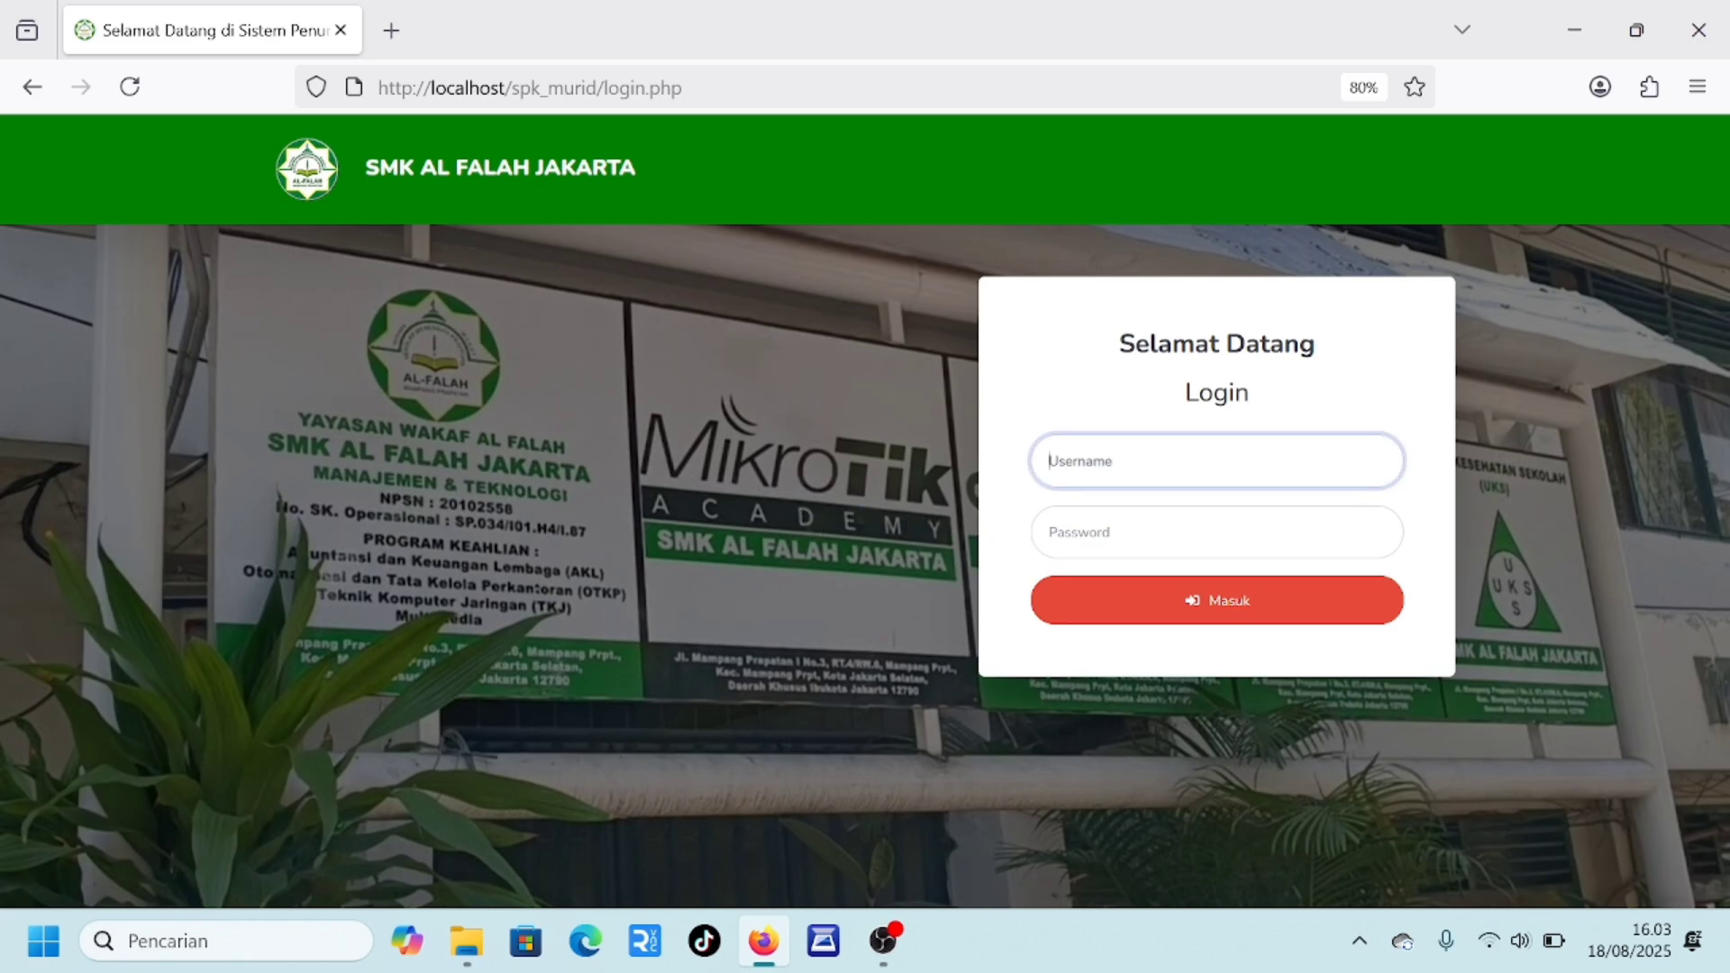
type("admin")
left_click(1113, 531)
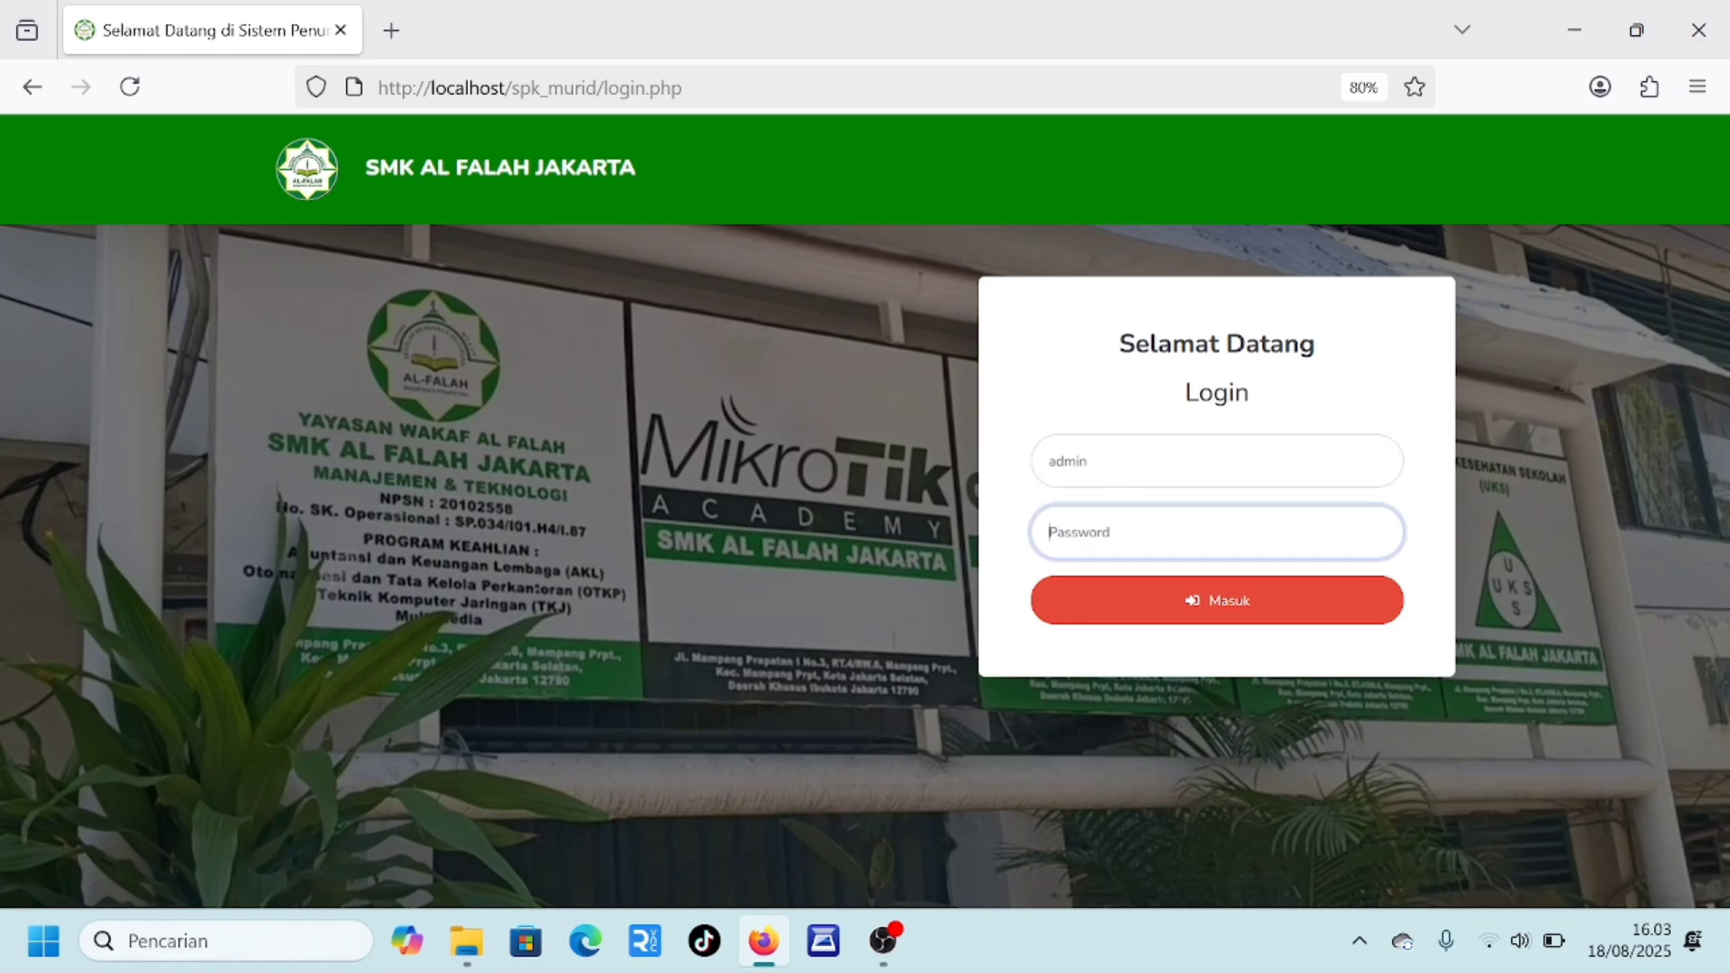
type("•••••")
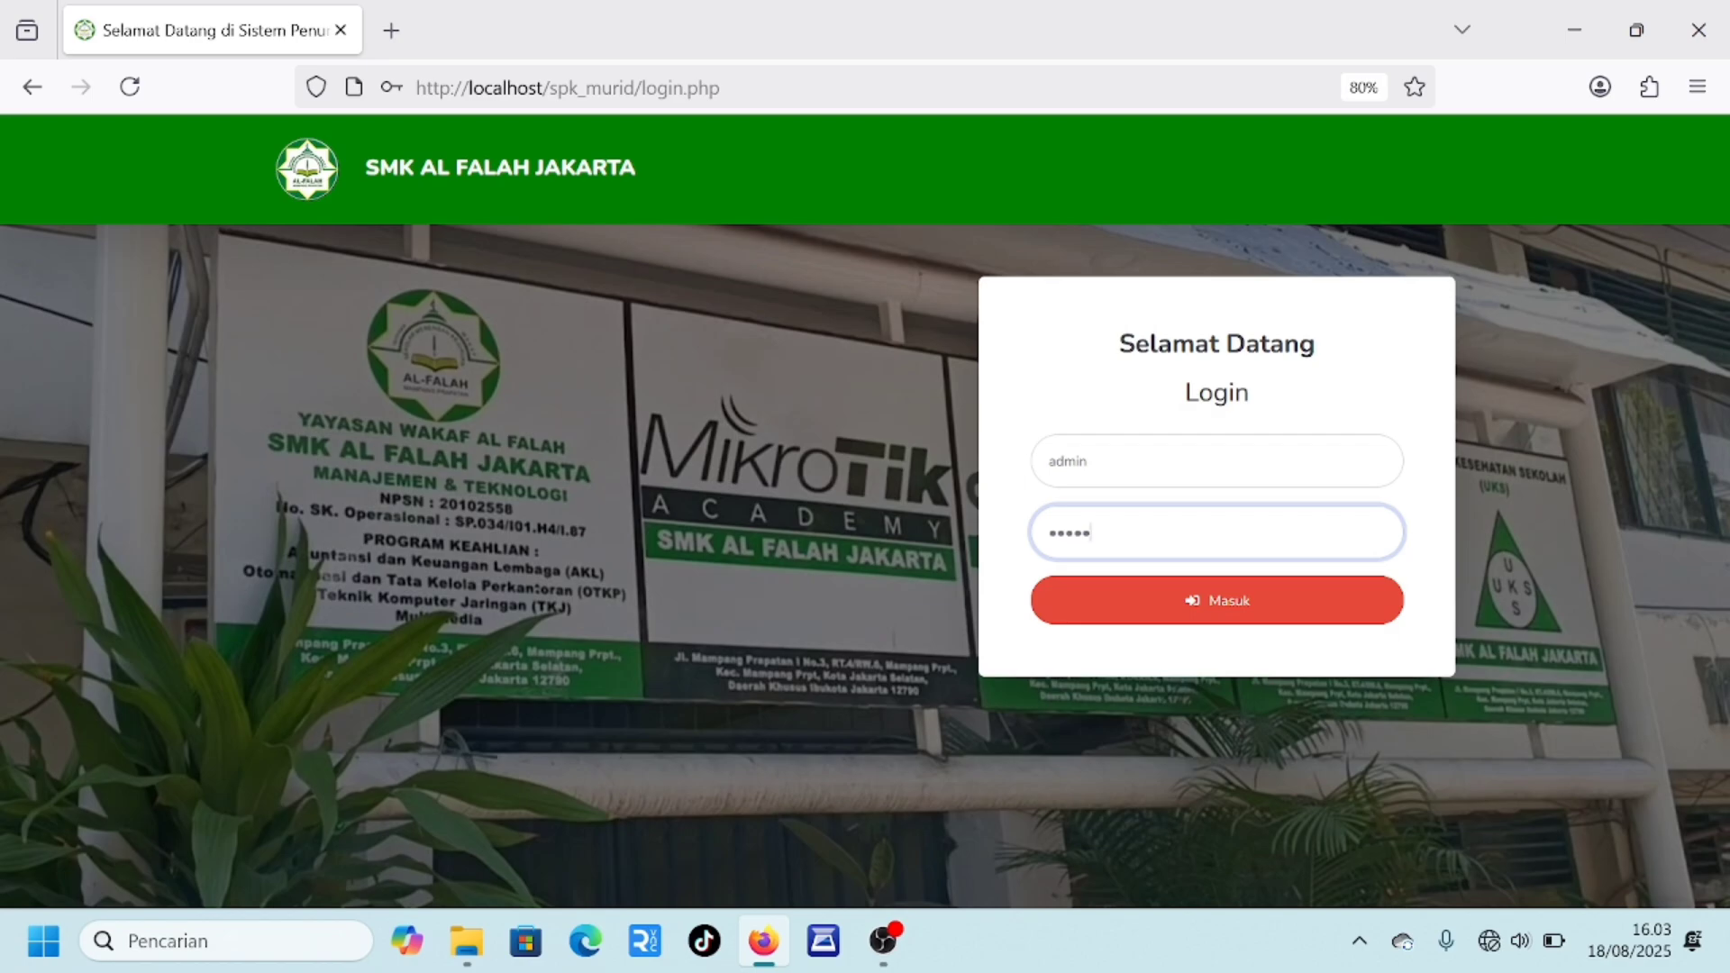
key("Return")
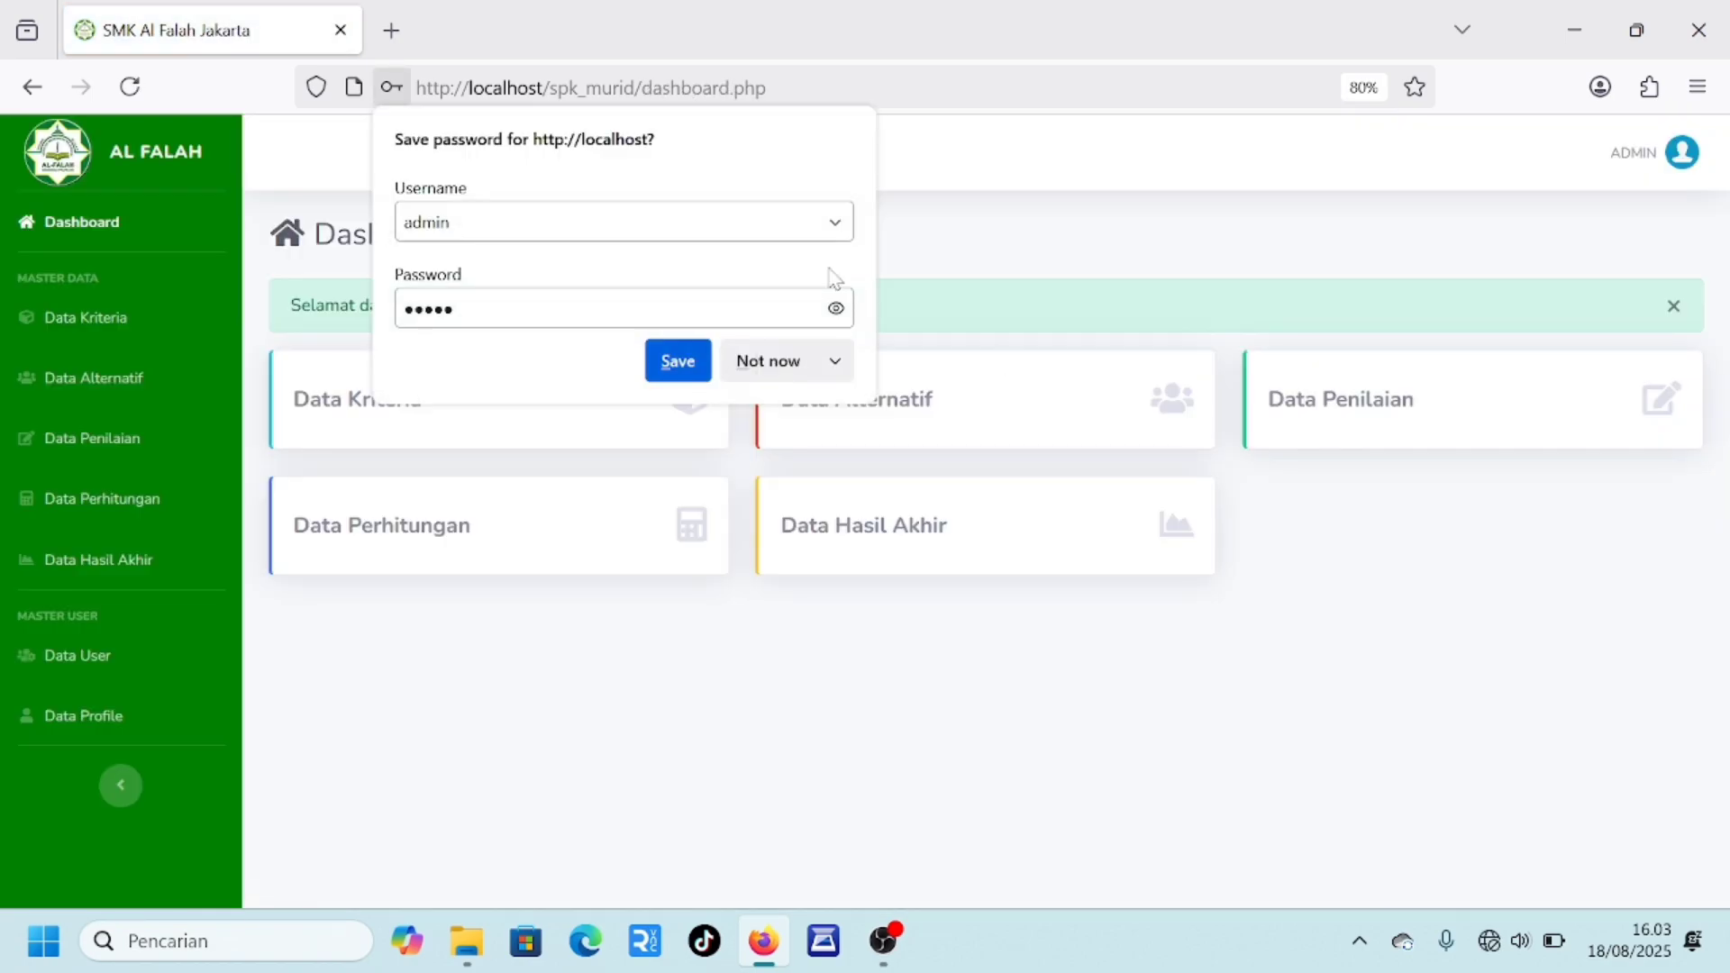
left_click(780, 361)
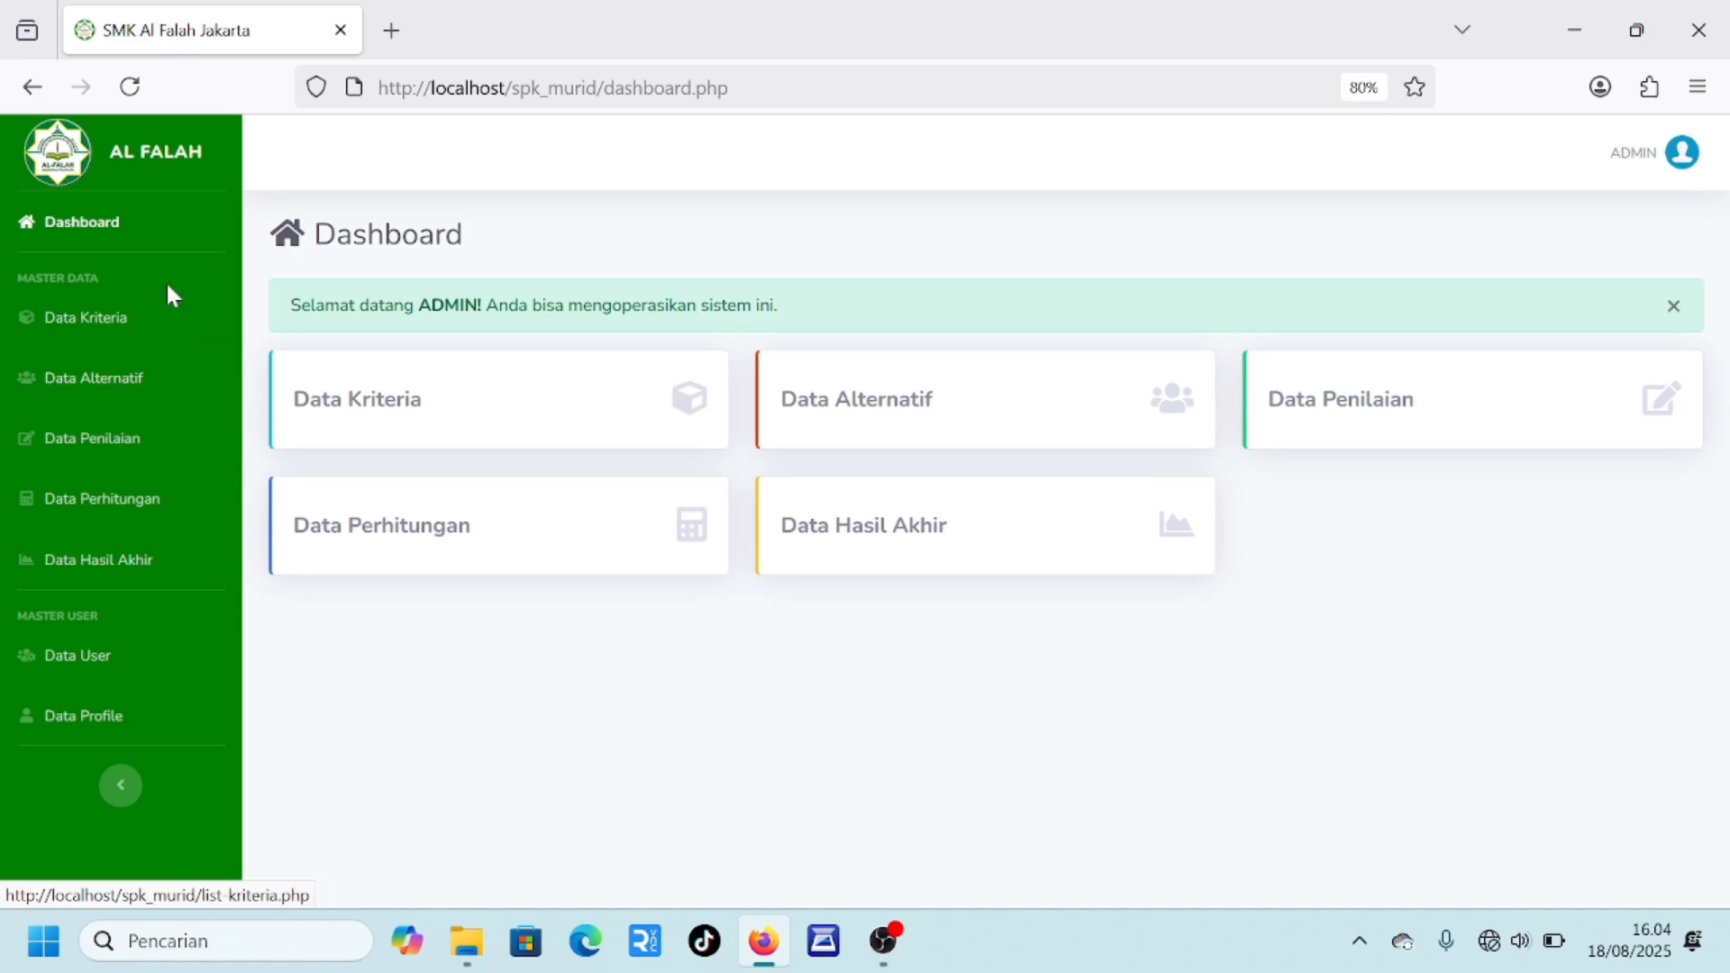
Open the criteria data, view the blank form for adding a criterion, and return to the criteria list
left_click(166, 315)
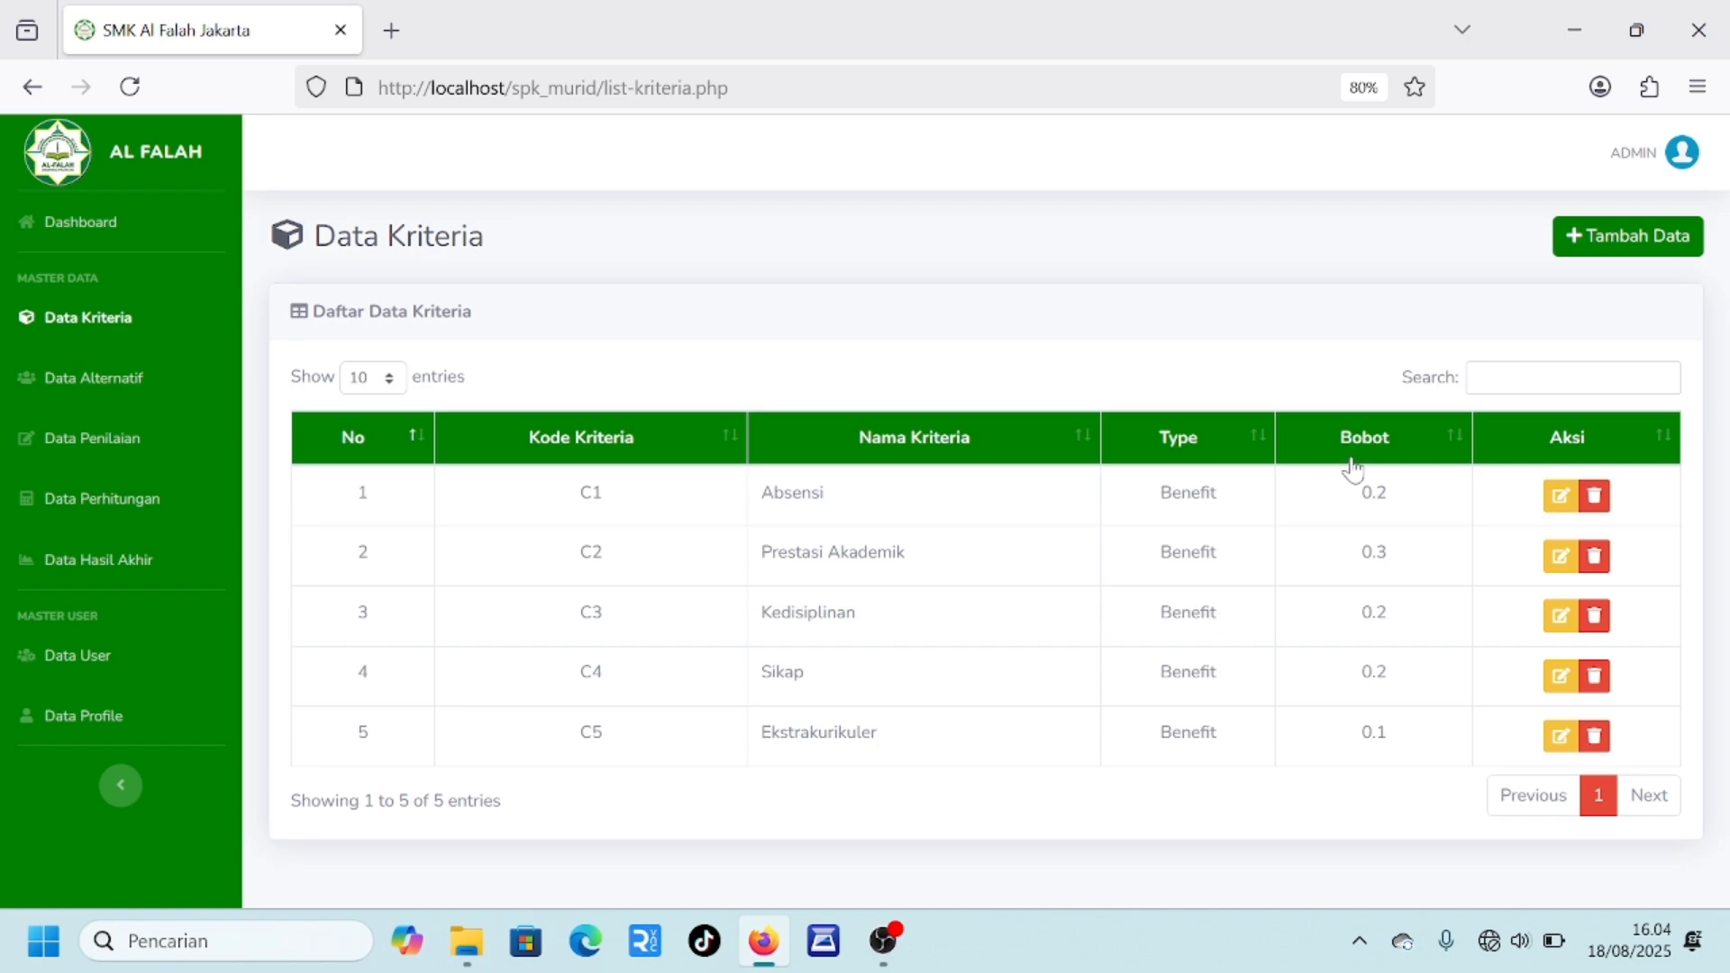
left_click(1590, 257)
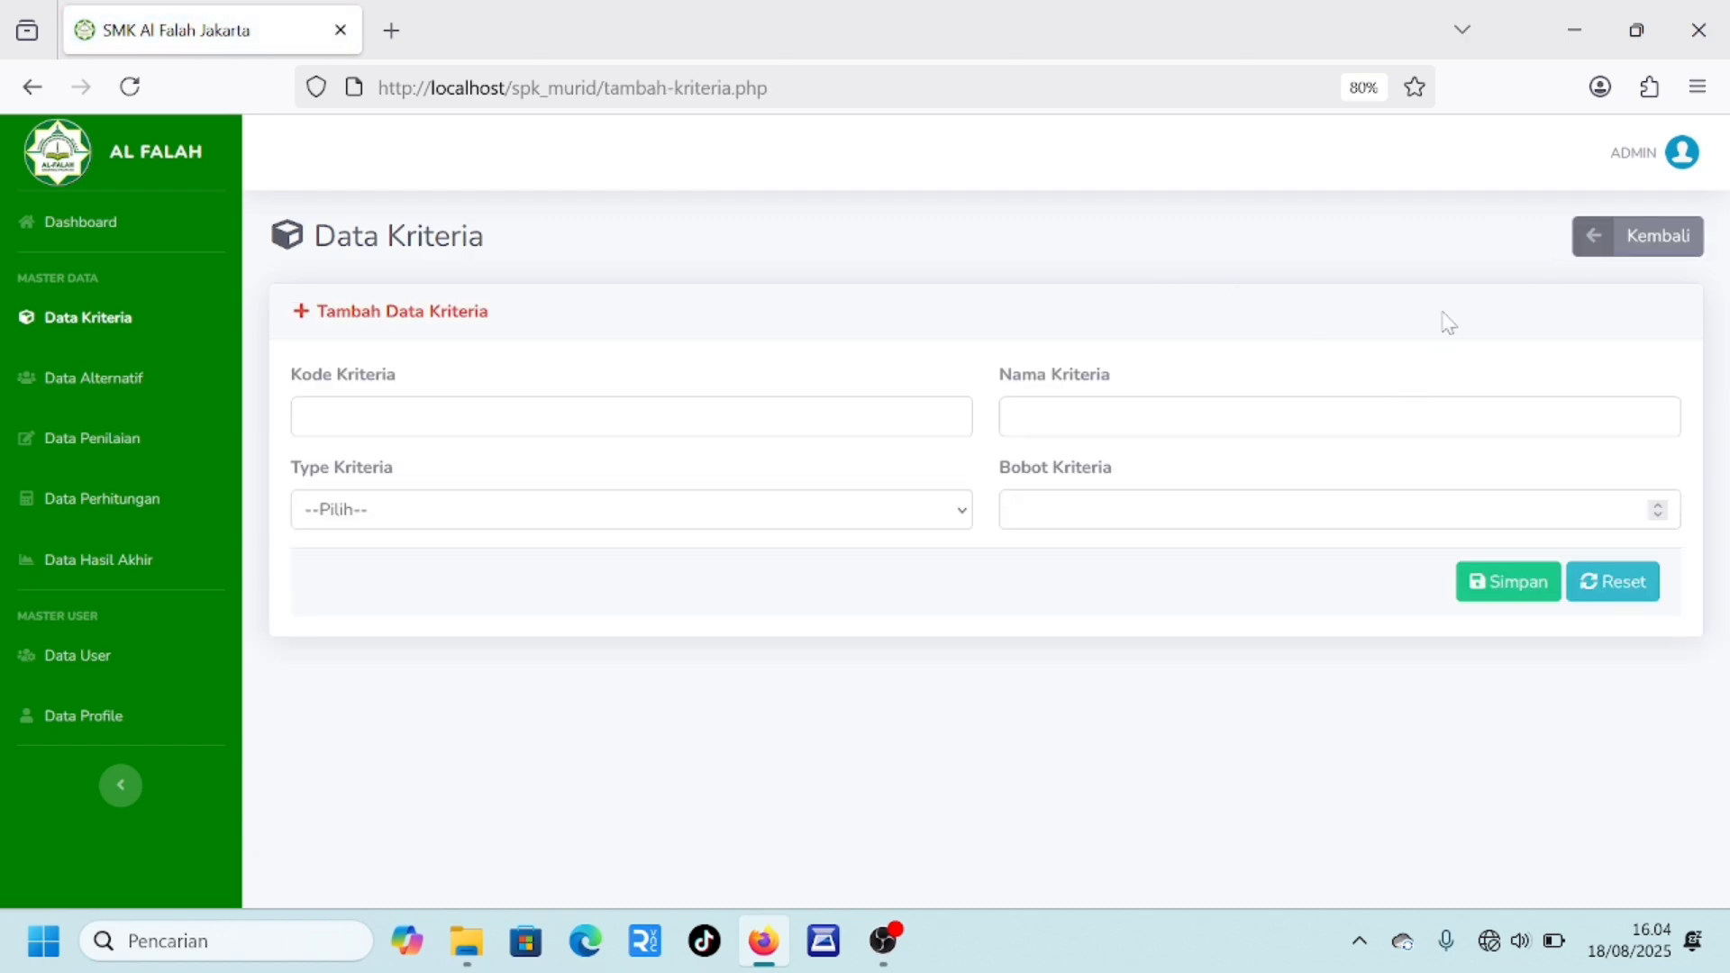
left_click(1622, 234)
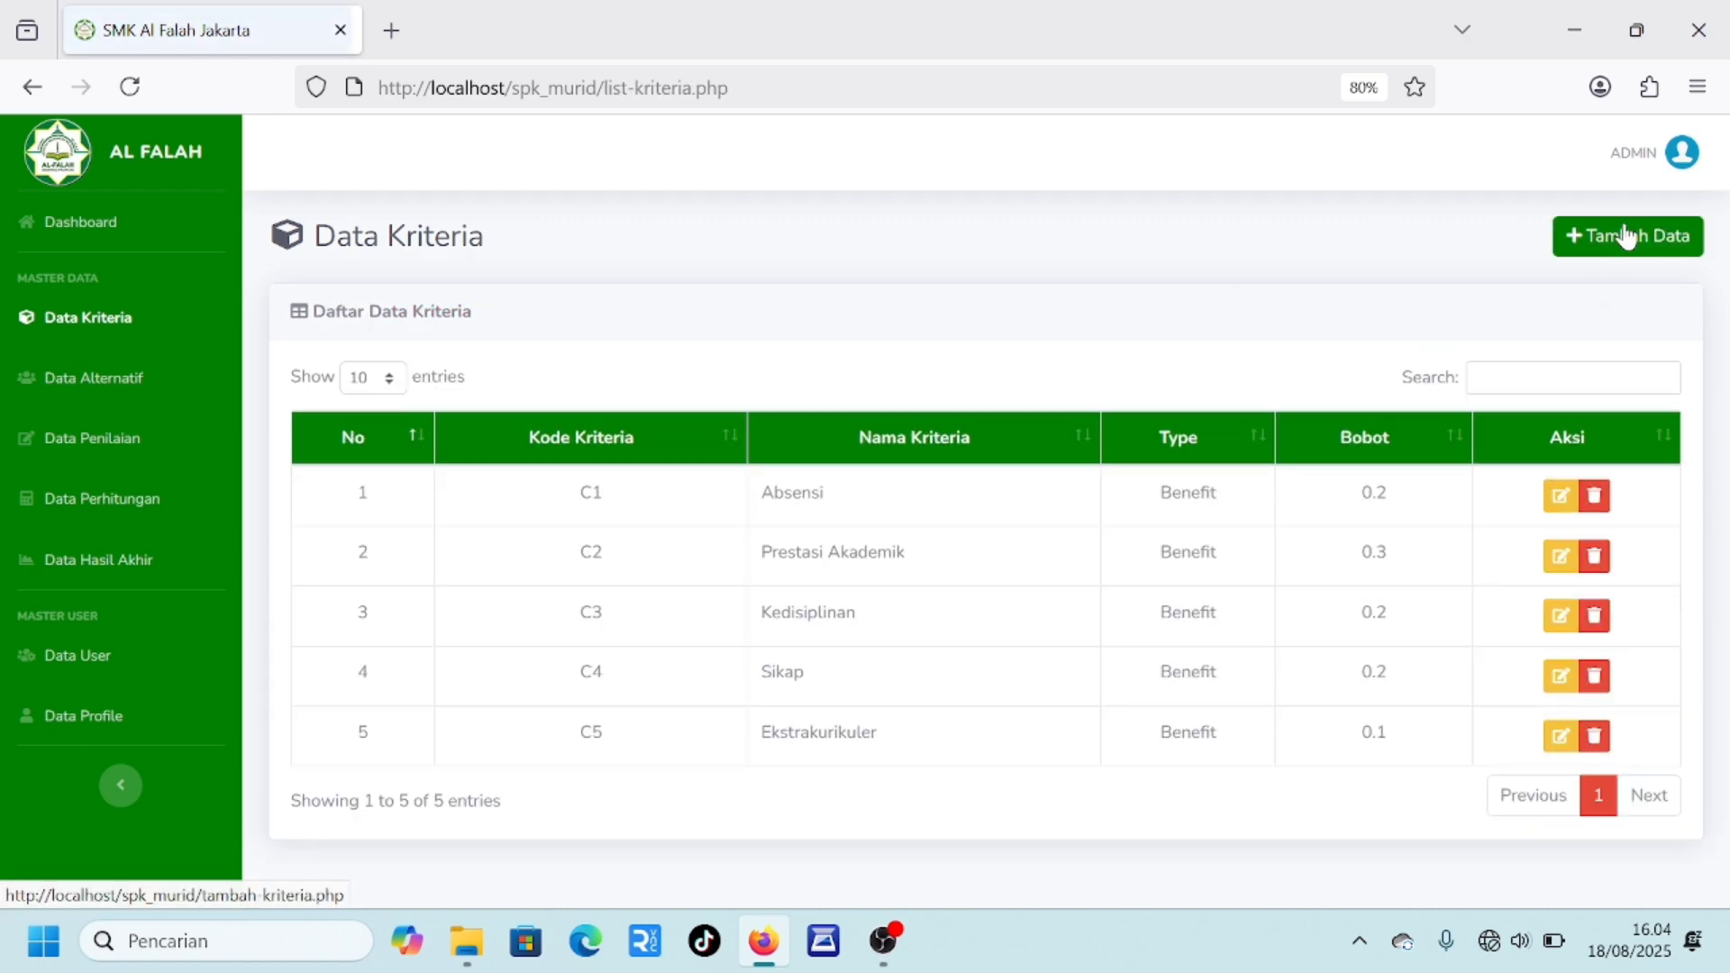
Search the criteria list for "sik", then clear the search to list all criteria again
left_click(1572, 378)
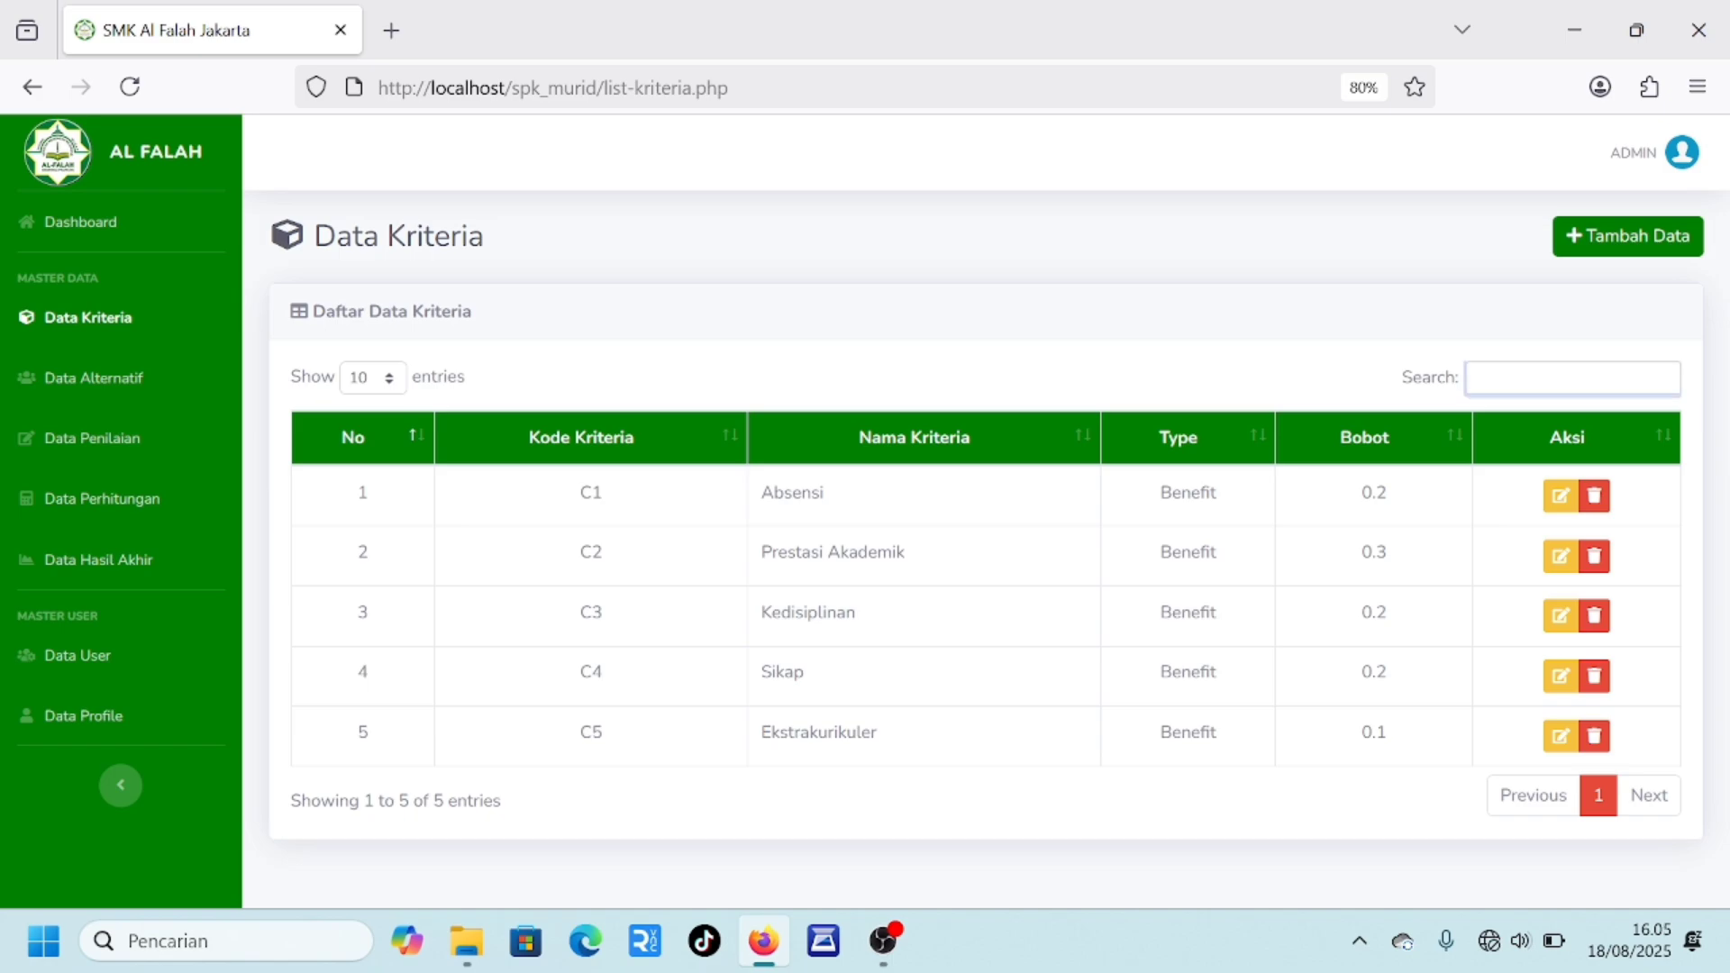
type("sik")
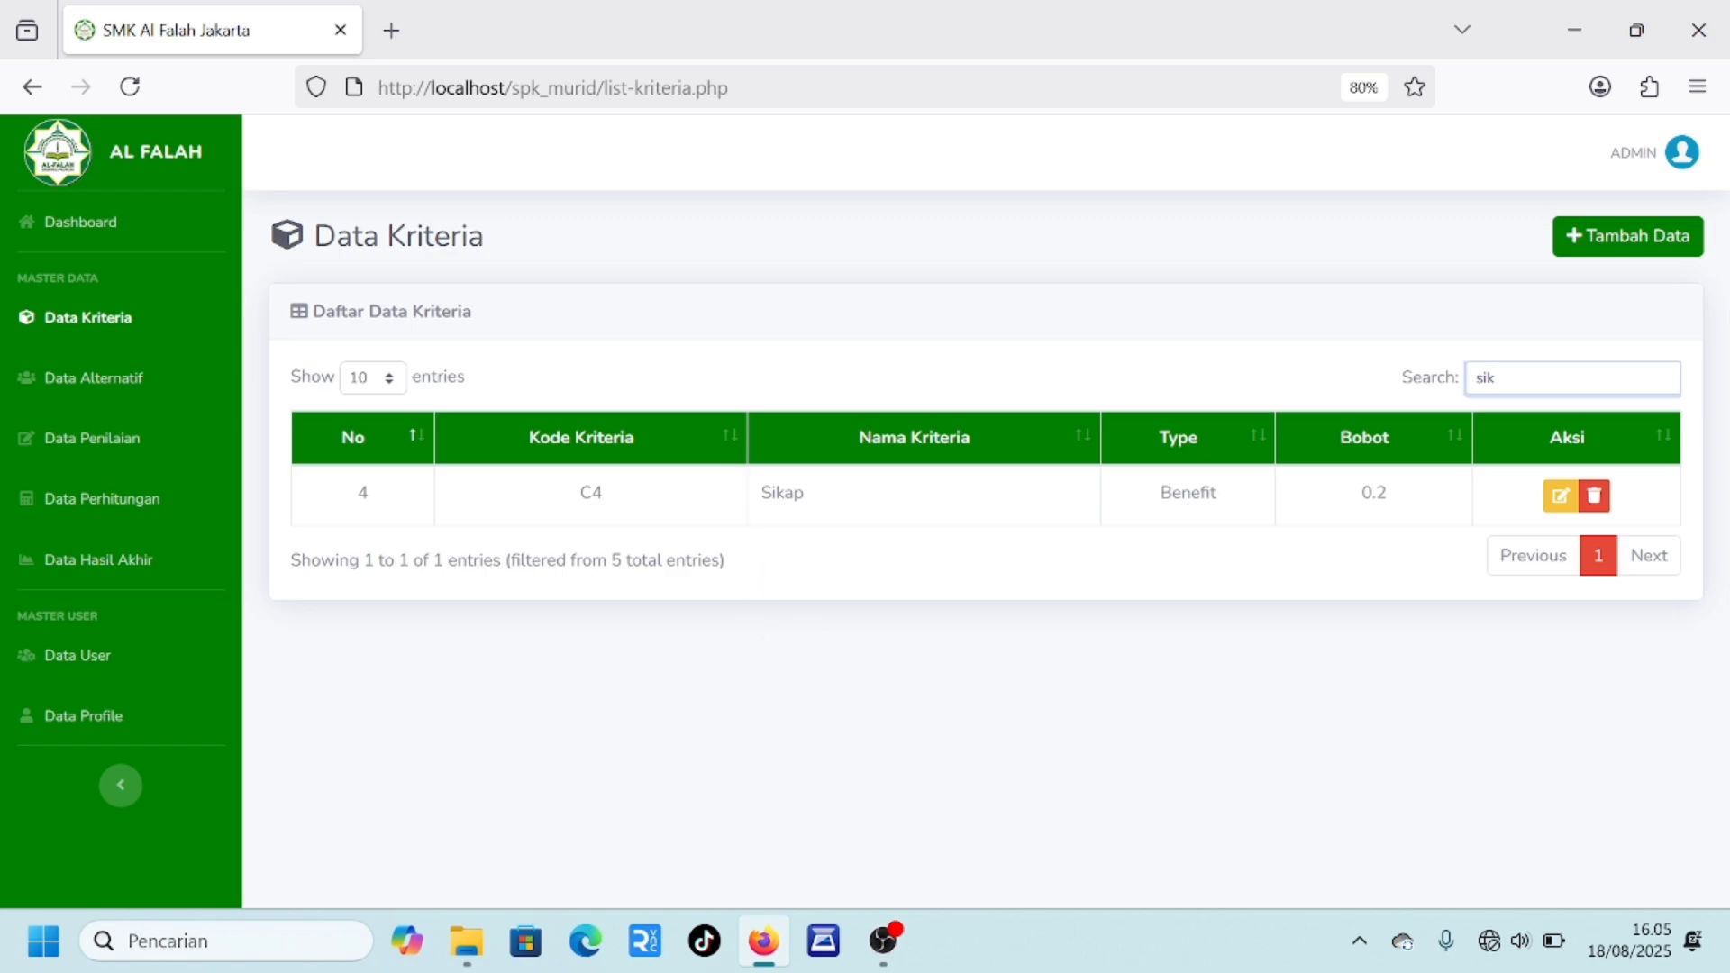
key("BackSpace")
key("BackSpace")
key("BackSpace")
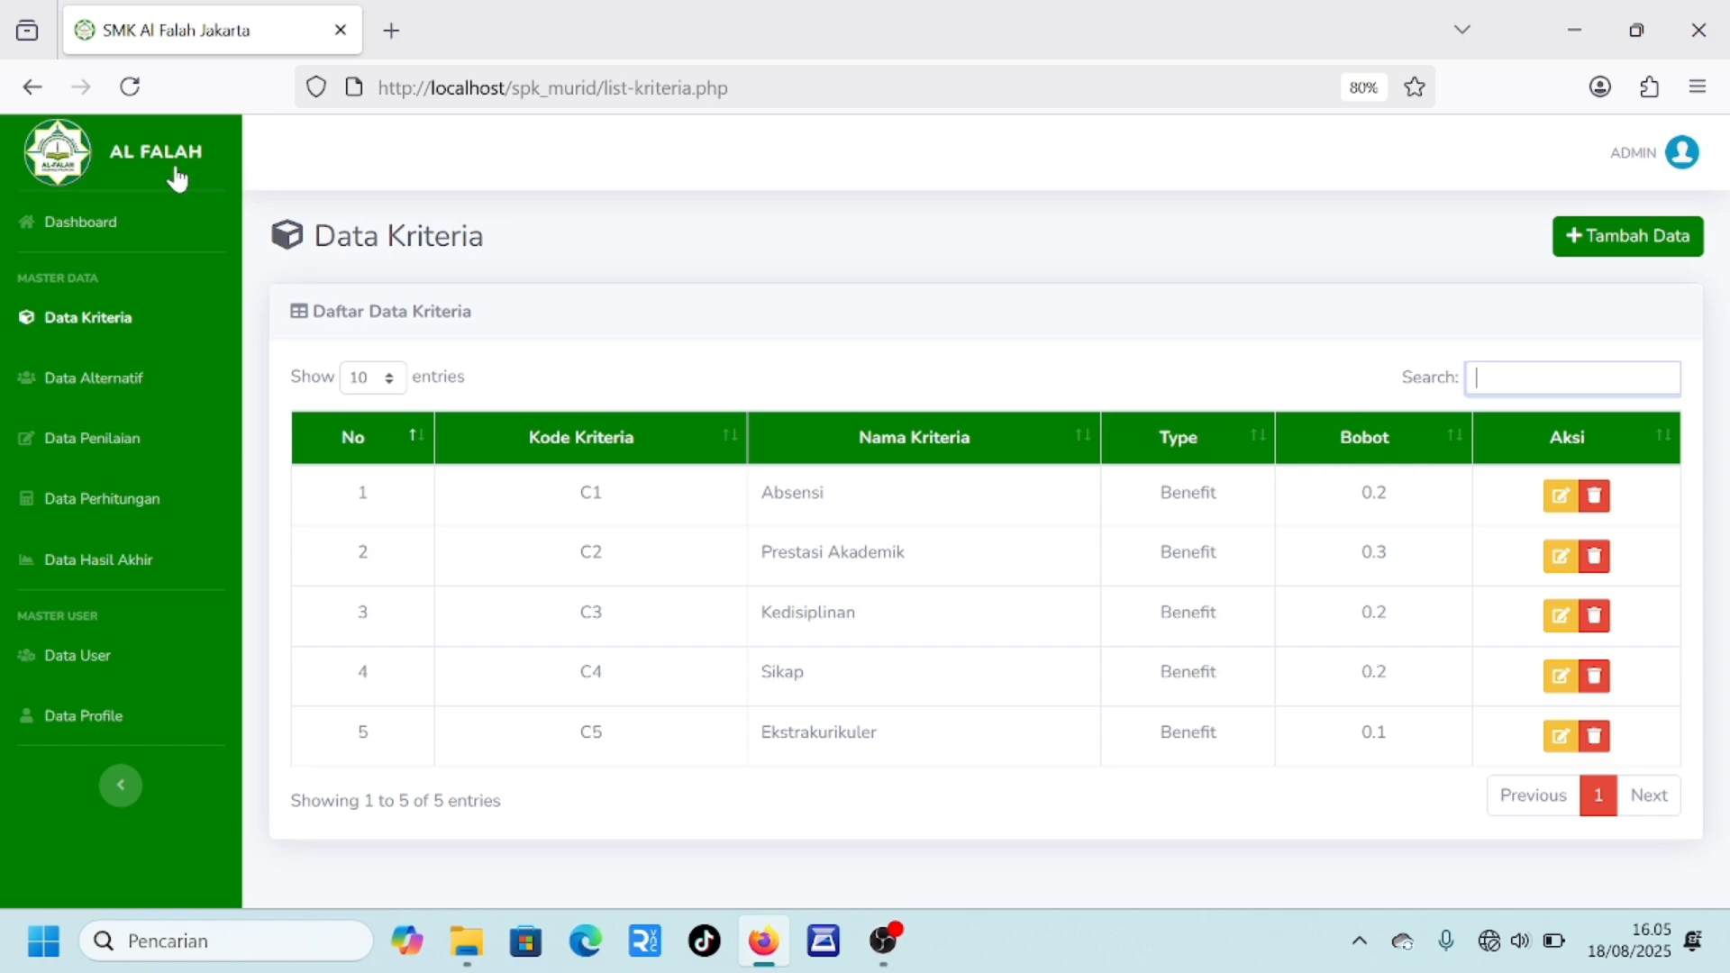
View the list of alternatives and the assessment data list
left_click(91, 400)
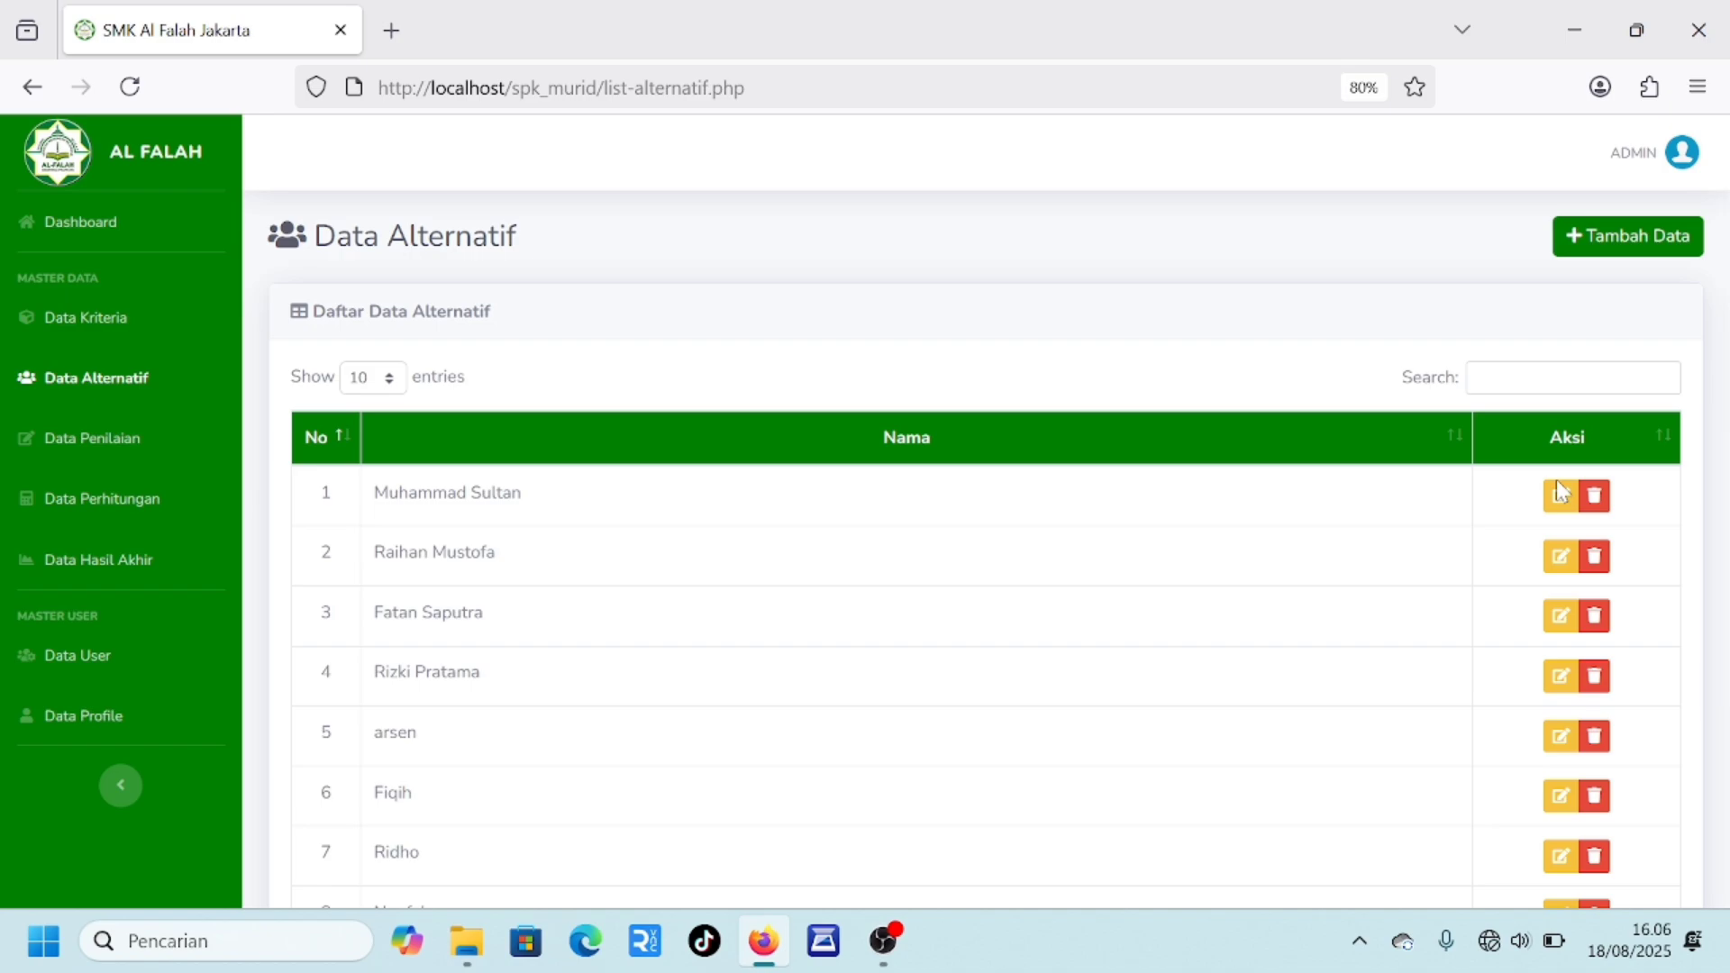
left_click(124, 439)
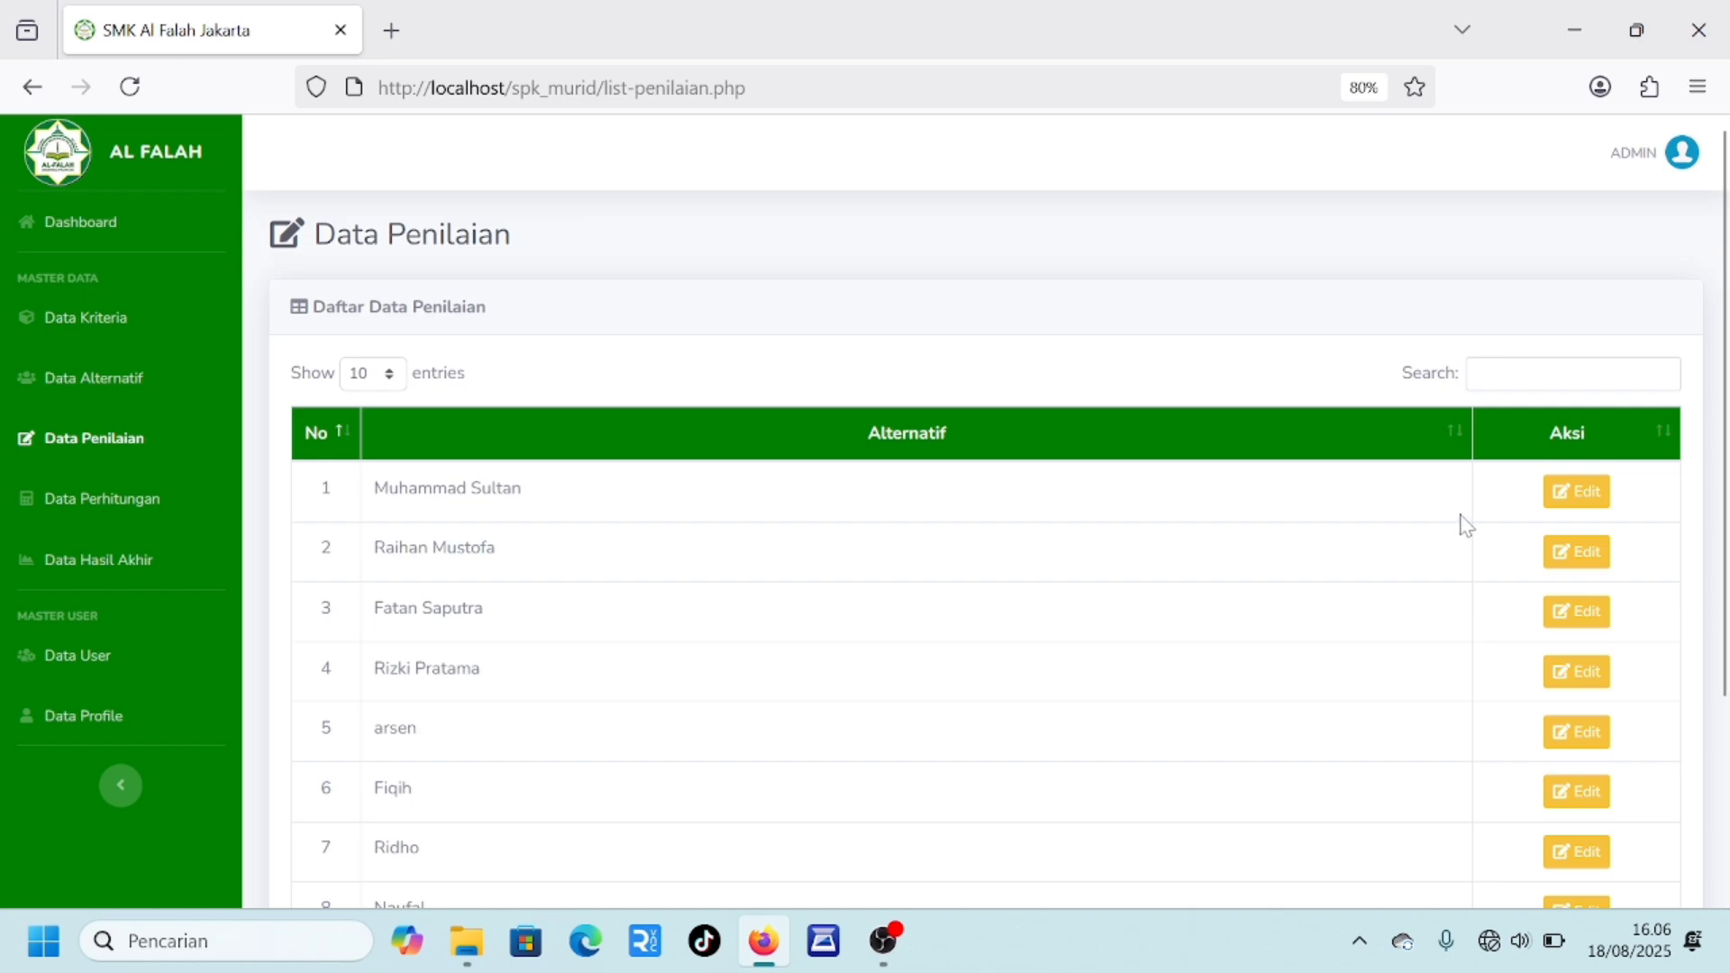
Examine the calculation data, from preference weights and decision matrix through normalization and preference values to the ranking
left_click(132, 509)
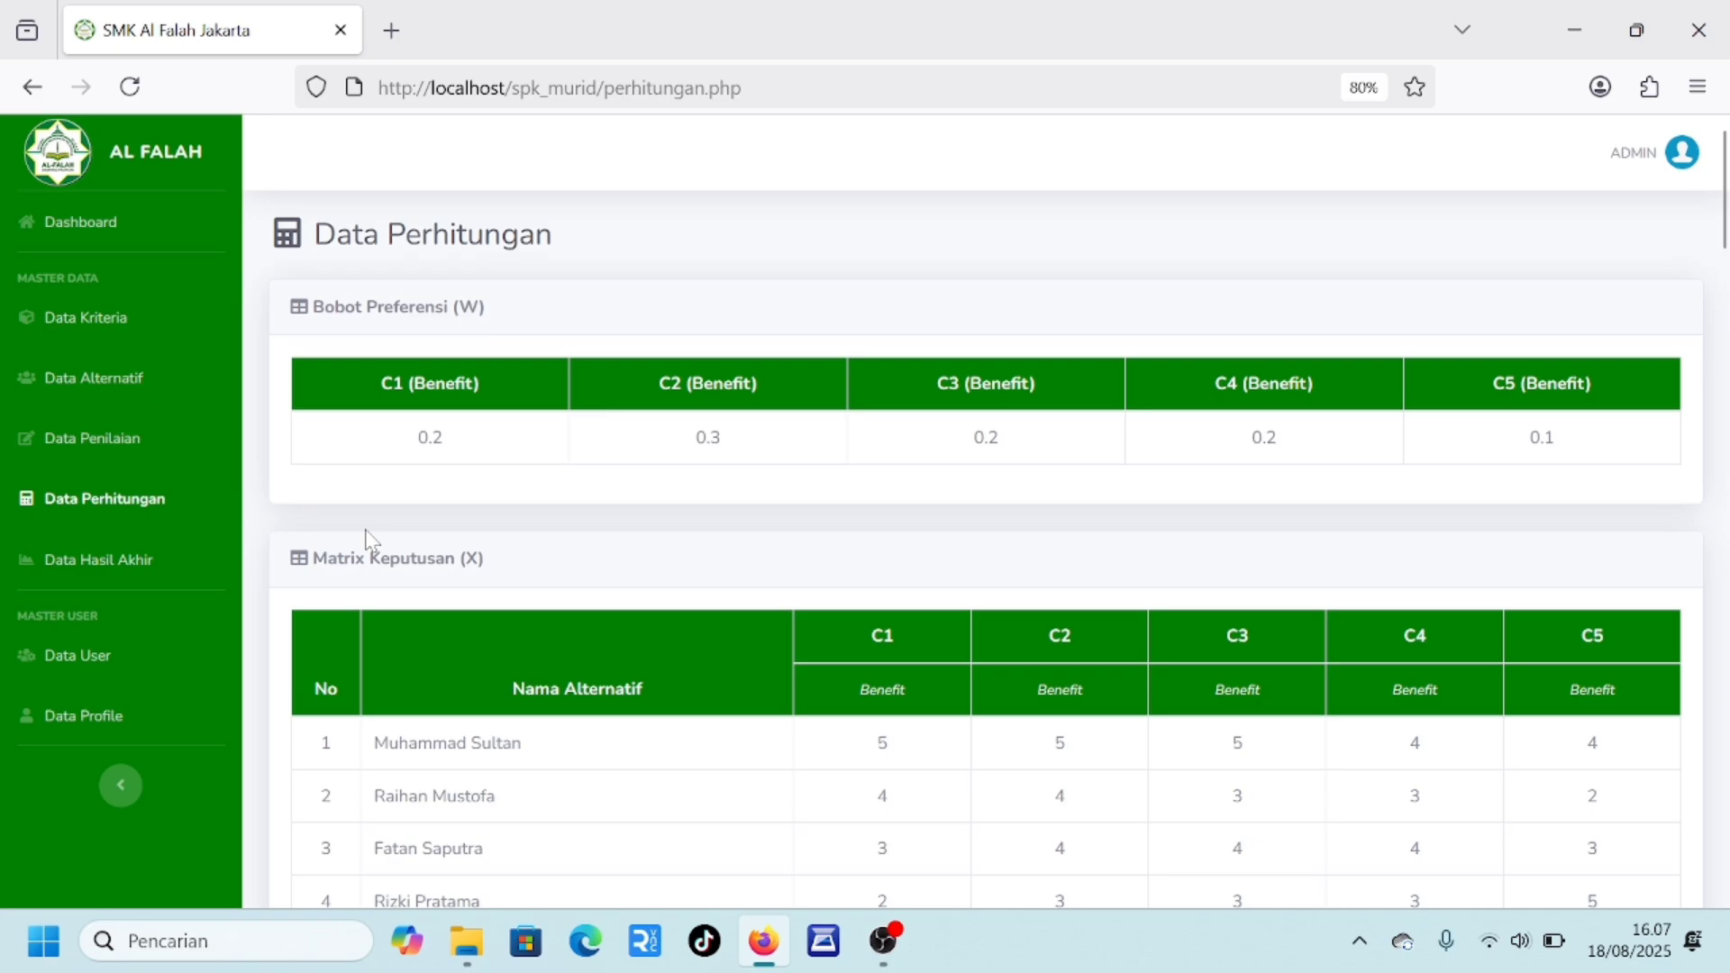
scroll(369, 539, "down", 7)
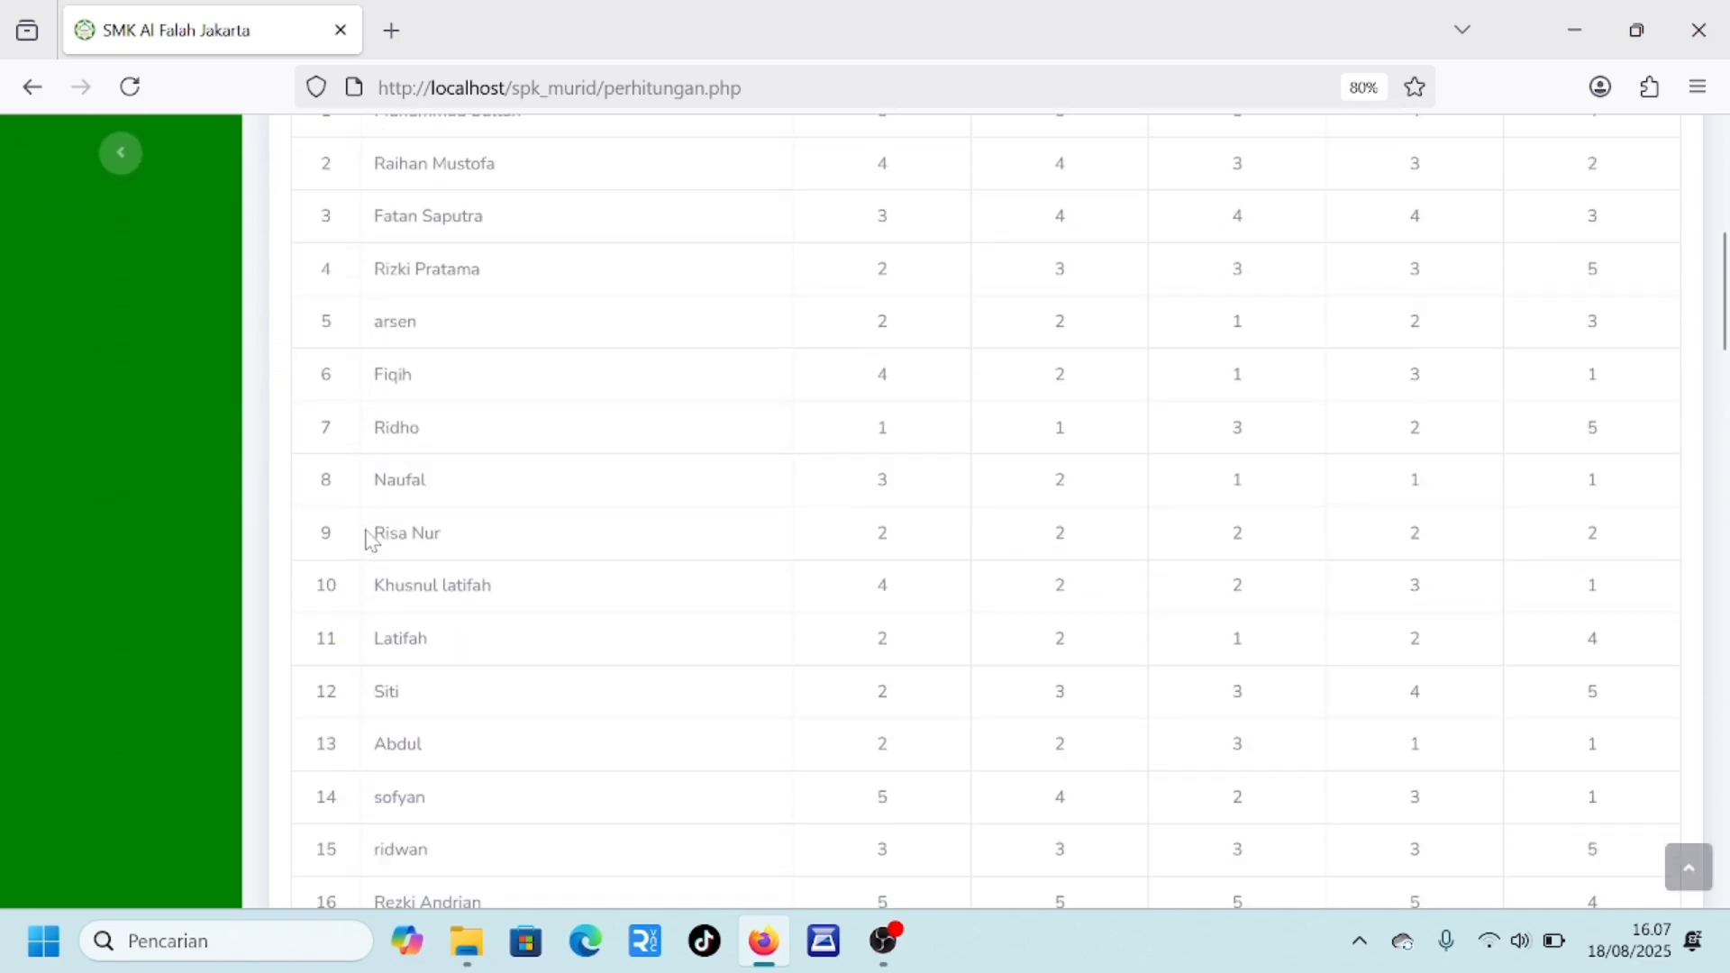
scroll(369, 538, "down", 9)
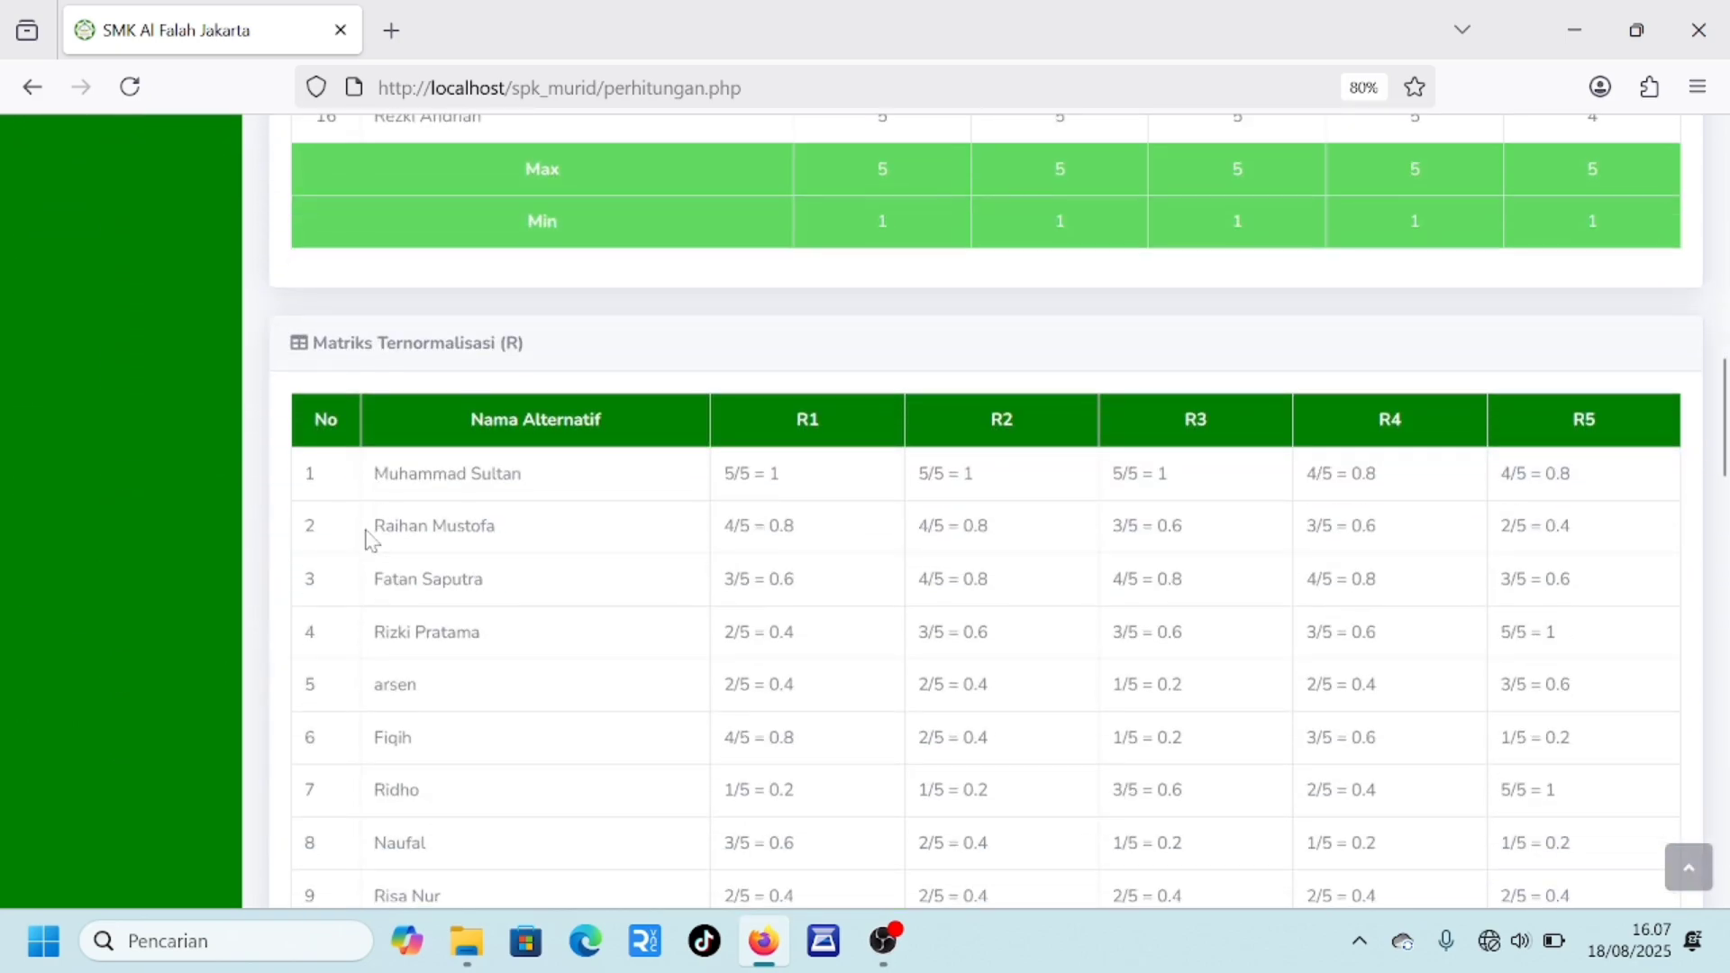
scroll(369, 538, "down", 11)
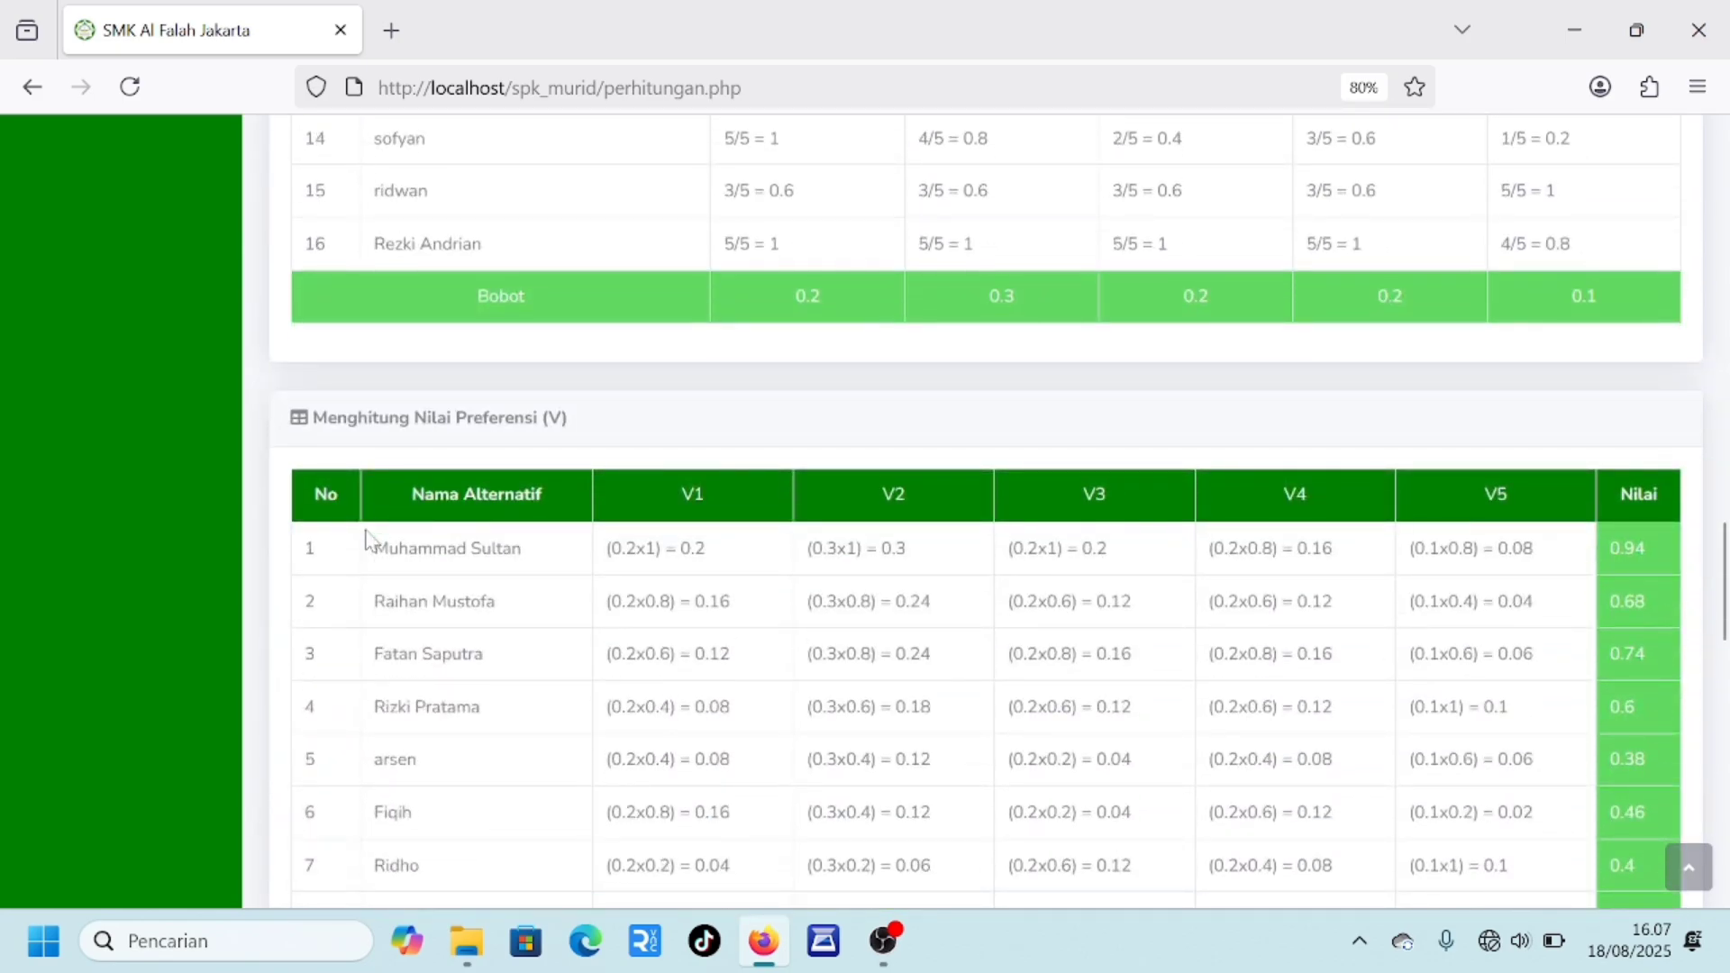
scroll(370, 539, "down", 12)
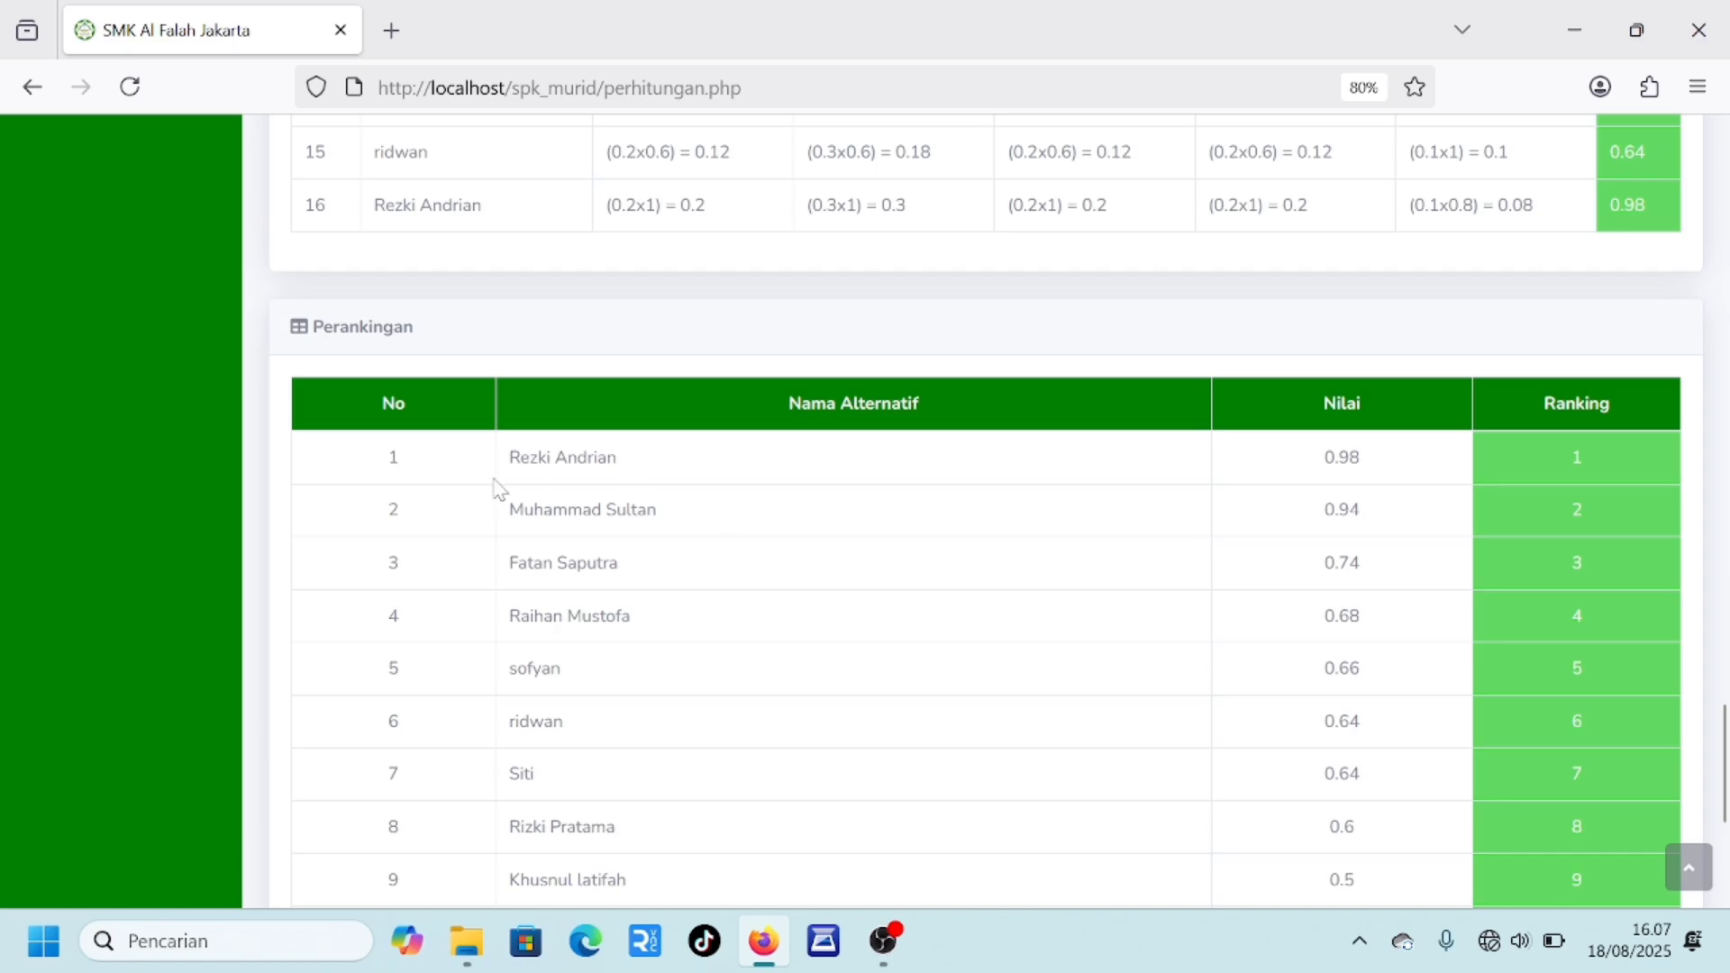
scroll(500, 489, "up", 2)
scroll(500, 489, "up", 20)
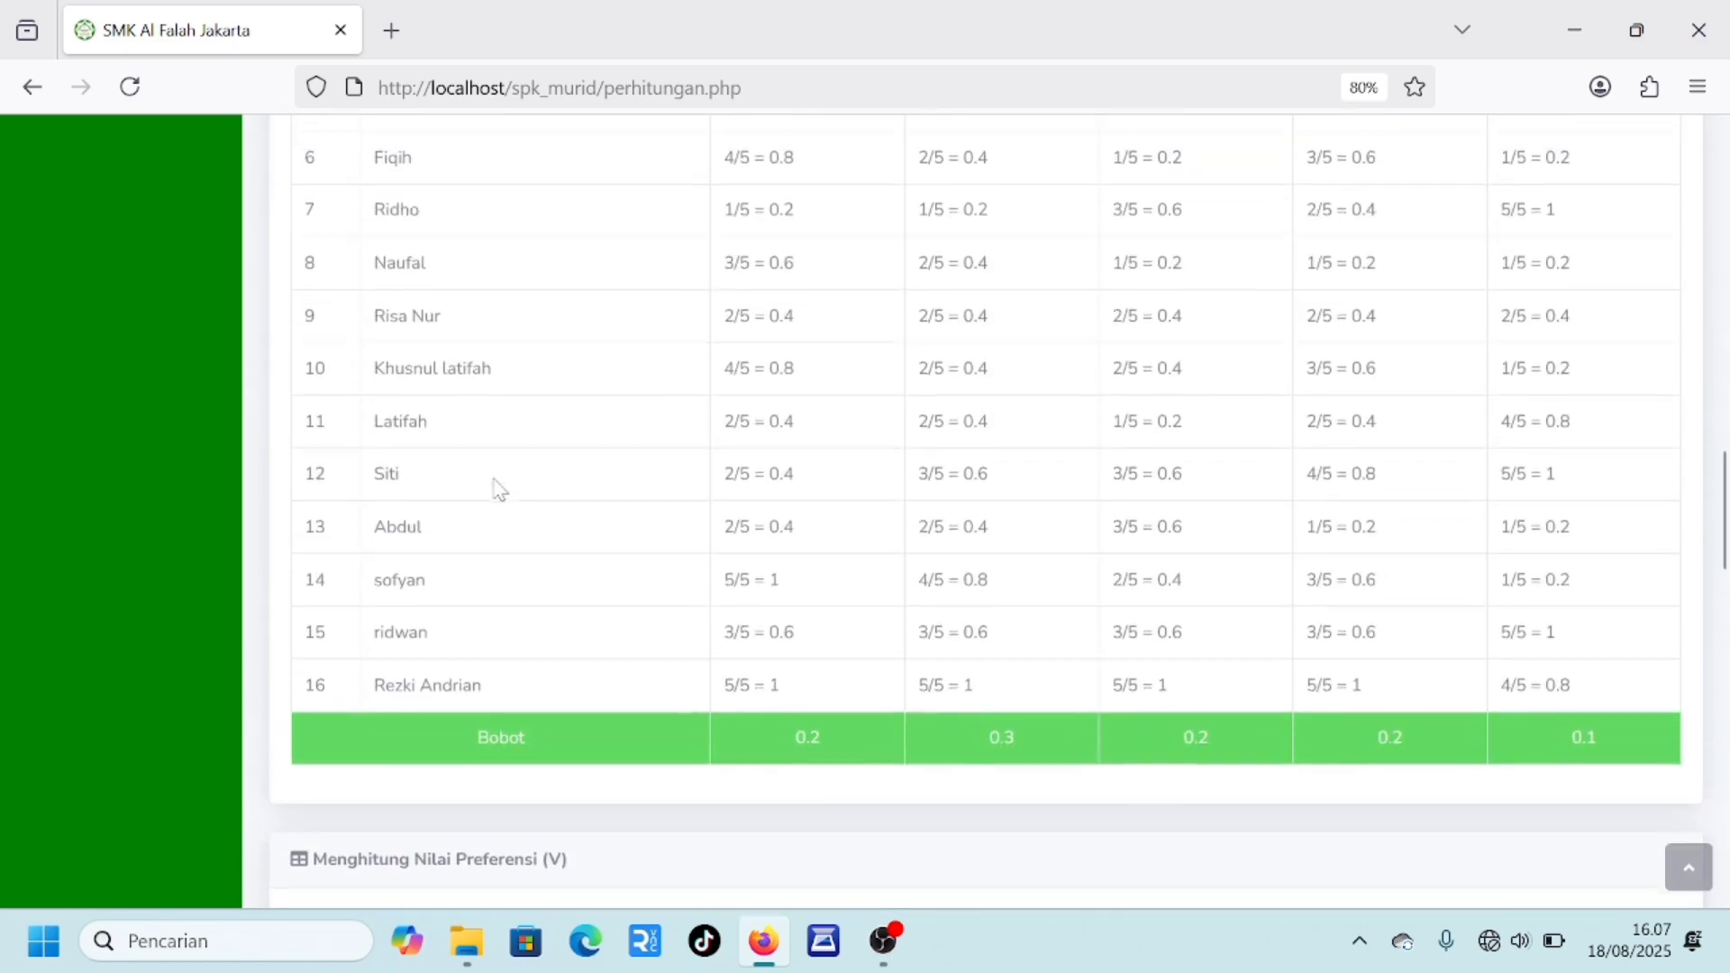
scroll(494, 488, "up", 12)
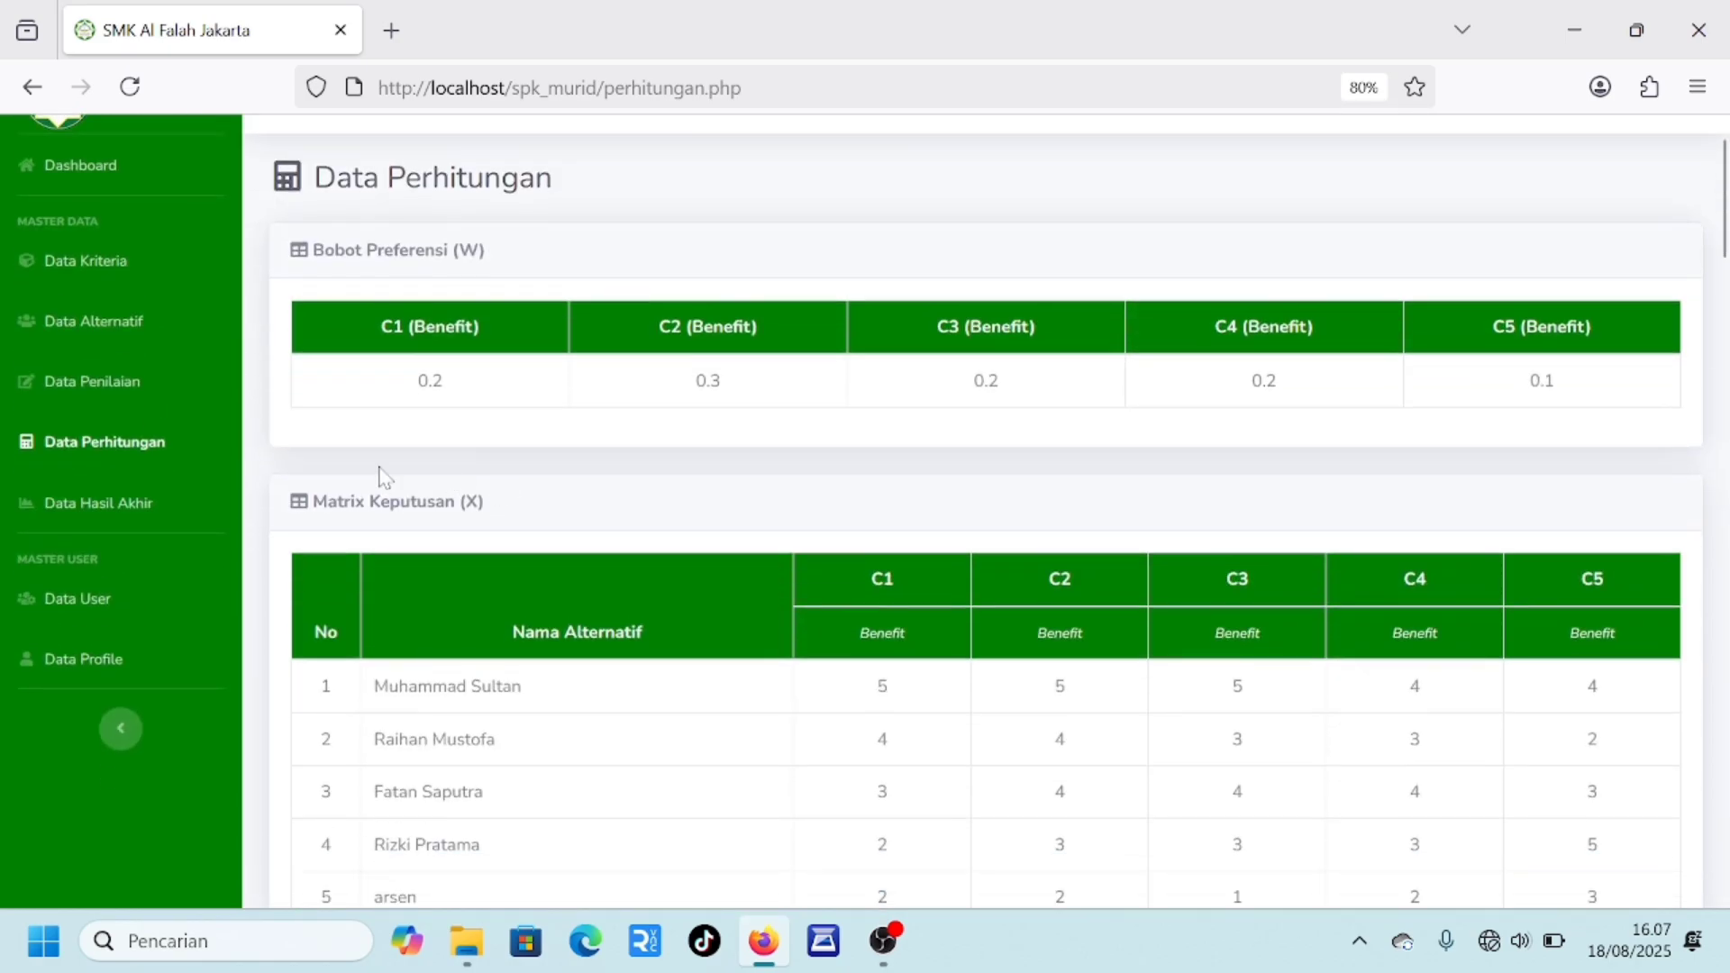
Open the final results, preview the printable ranking report without saving it, and return to the results page
left_click(126, 504)
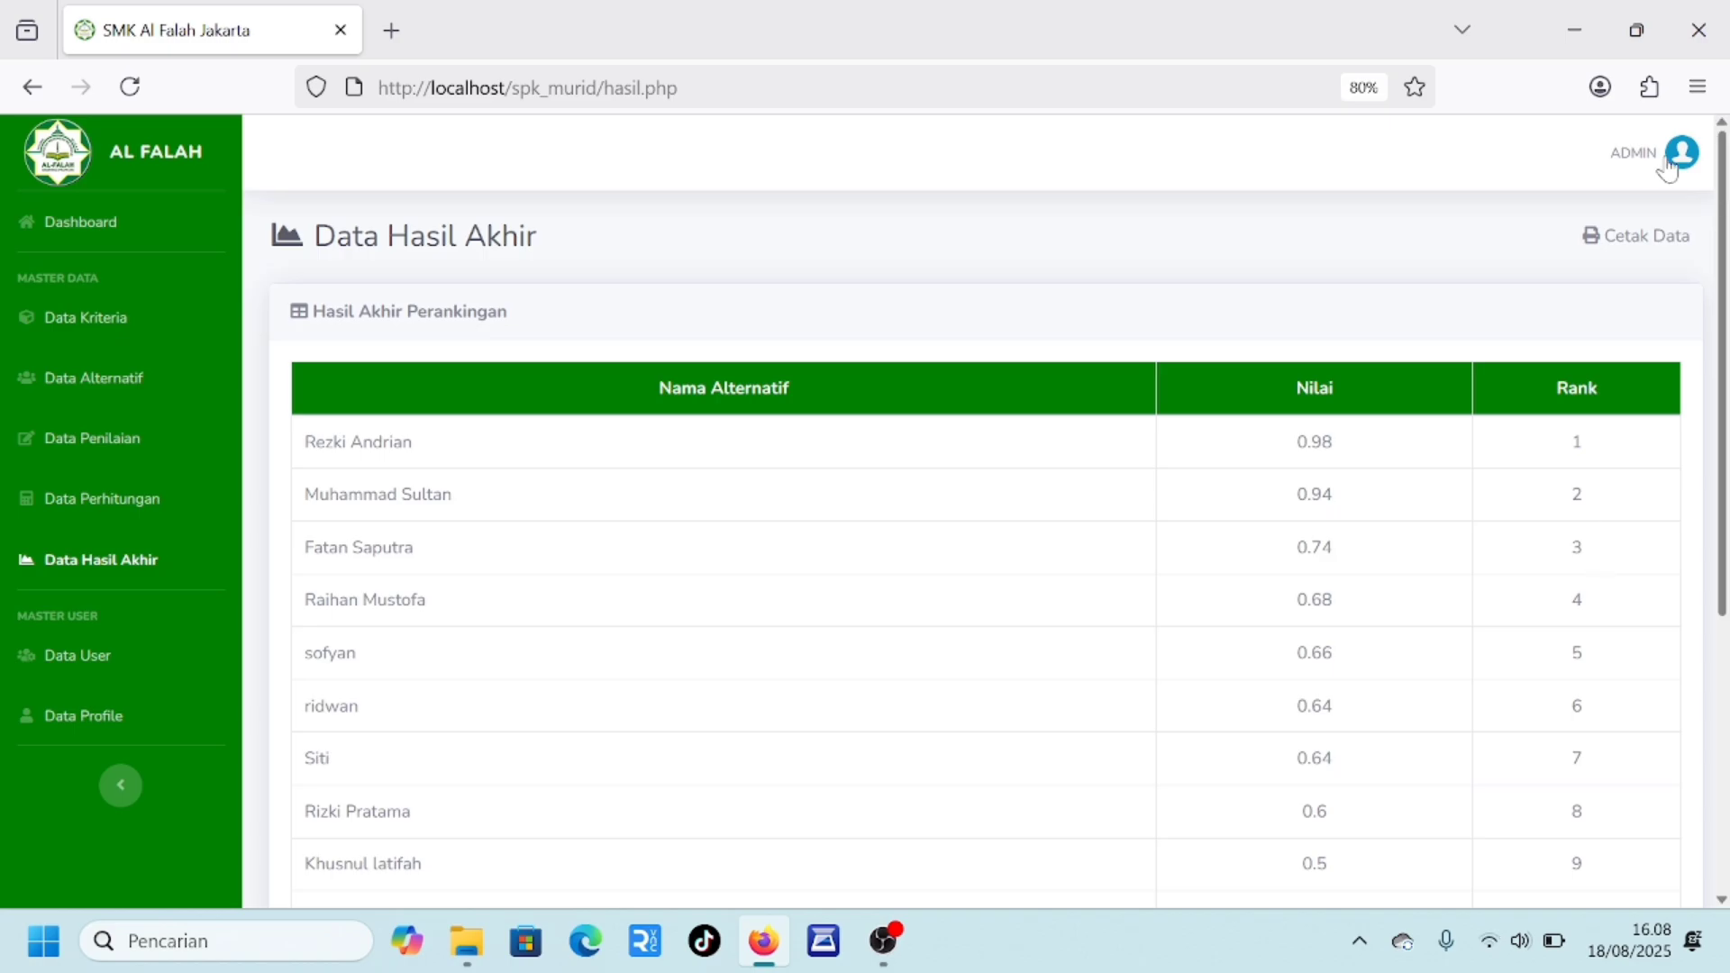
left_click(1614, 260)
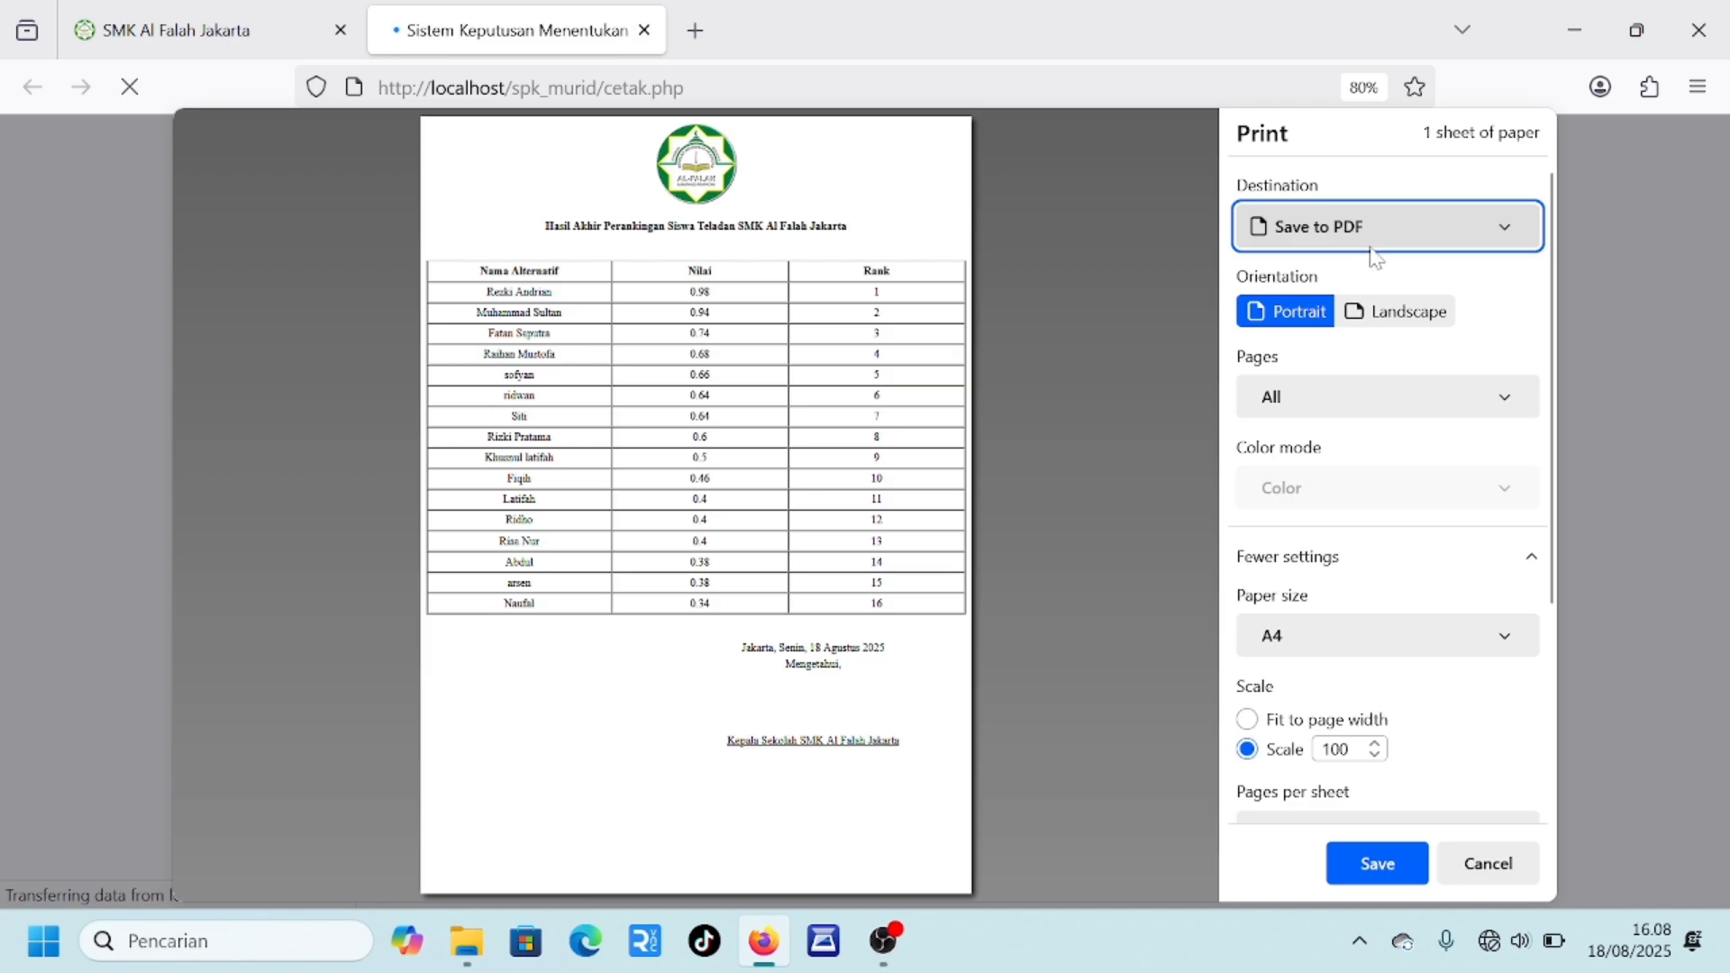
left_click(1488, 867)
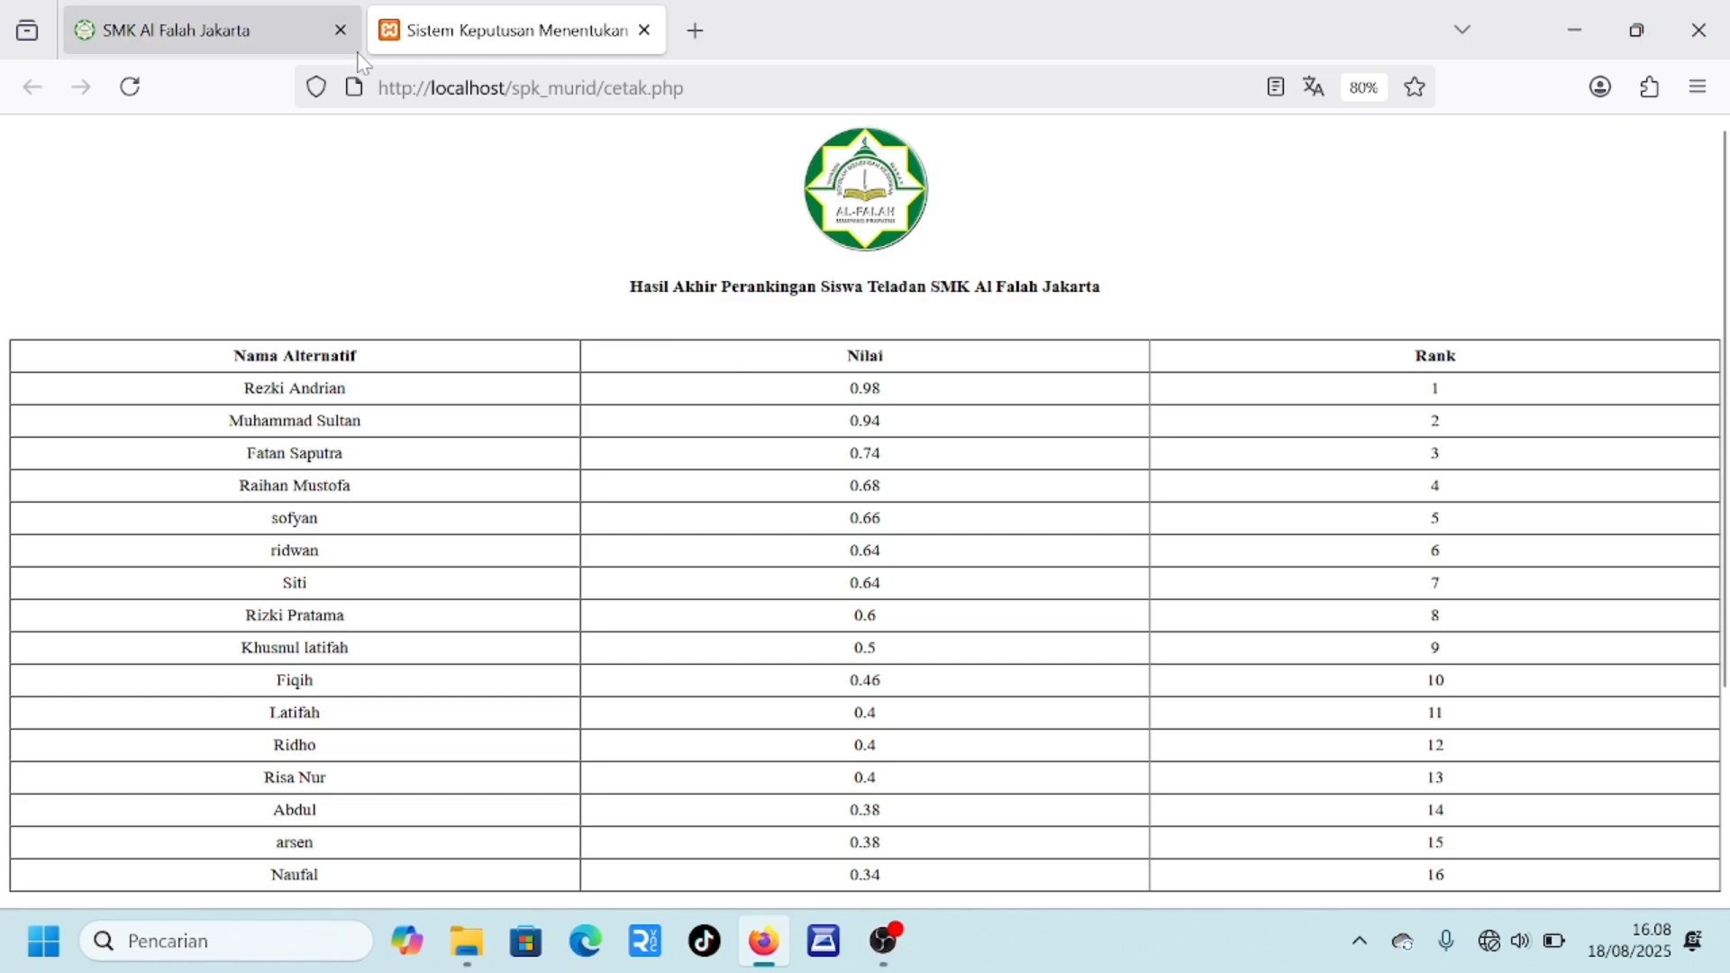
left_click(301, 27)
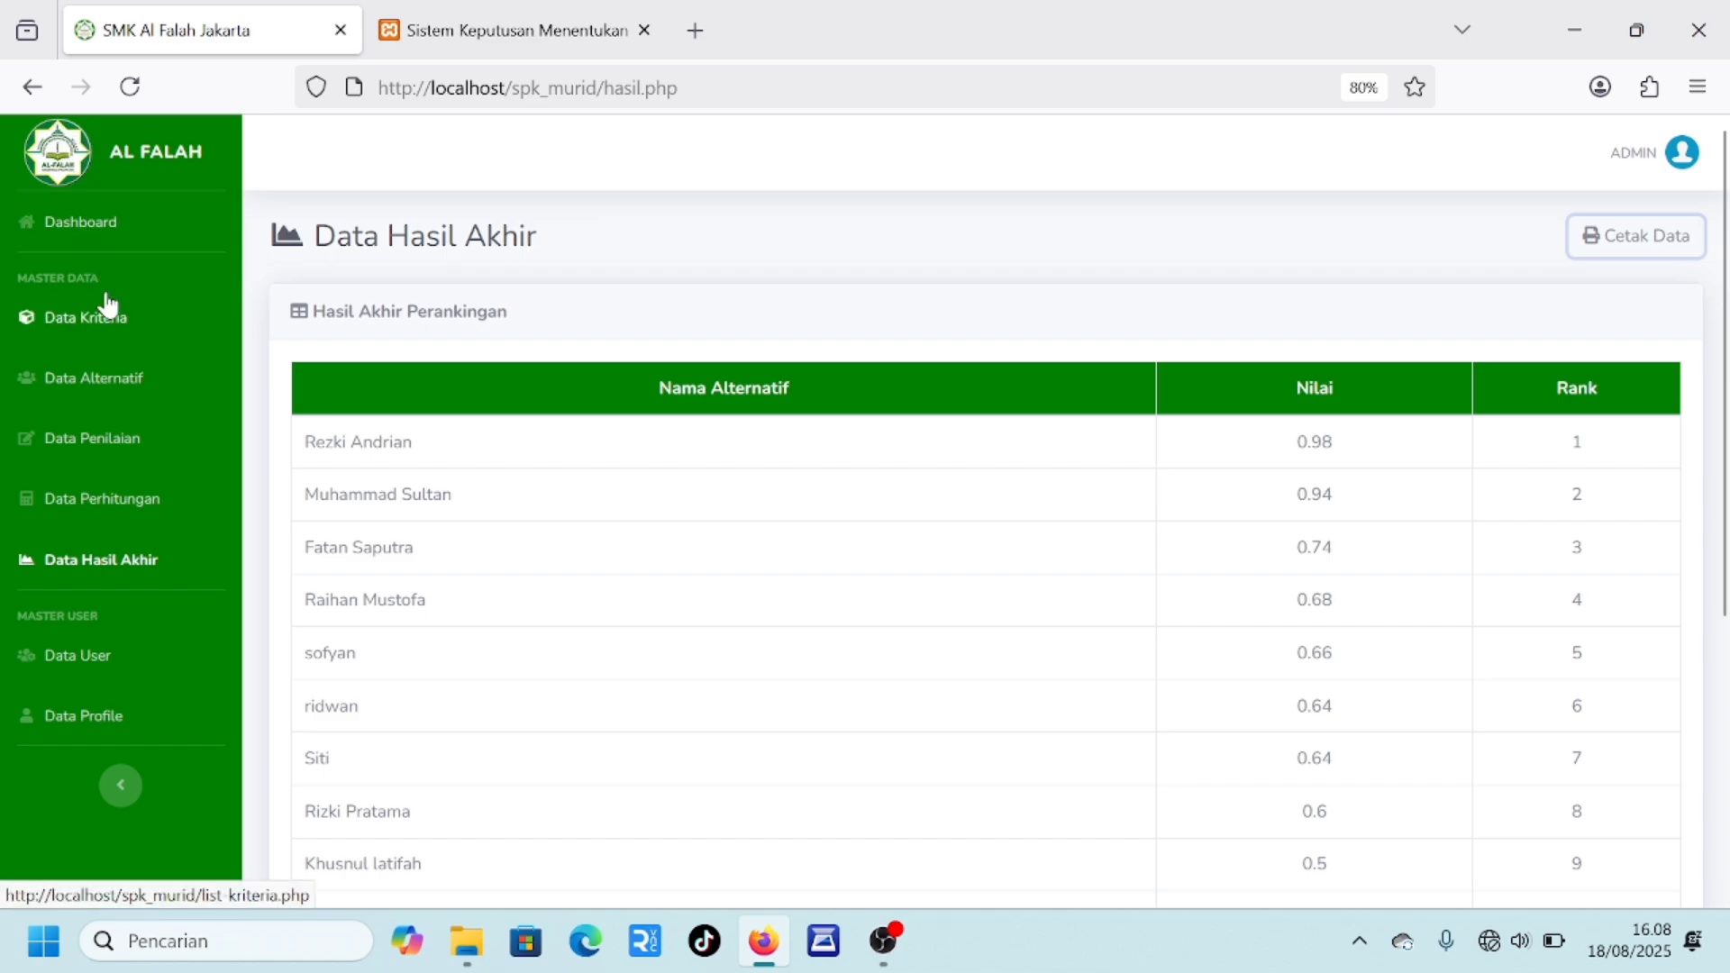
Add a new record to the alternatives data, entering the student's name, and save it
left_click(77, 379)
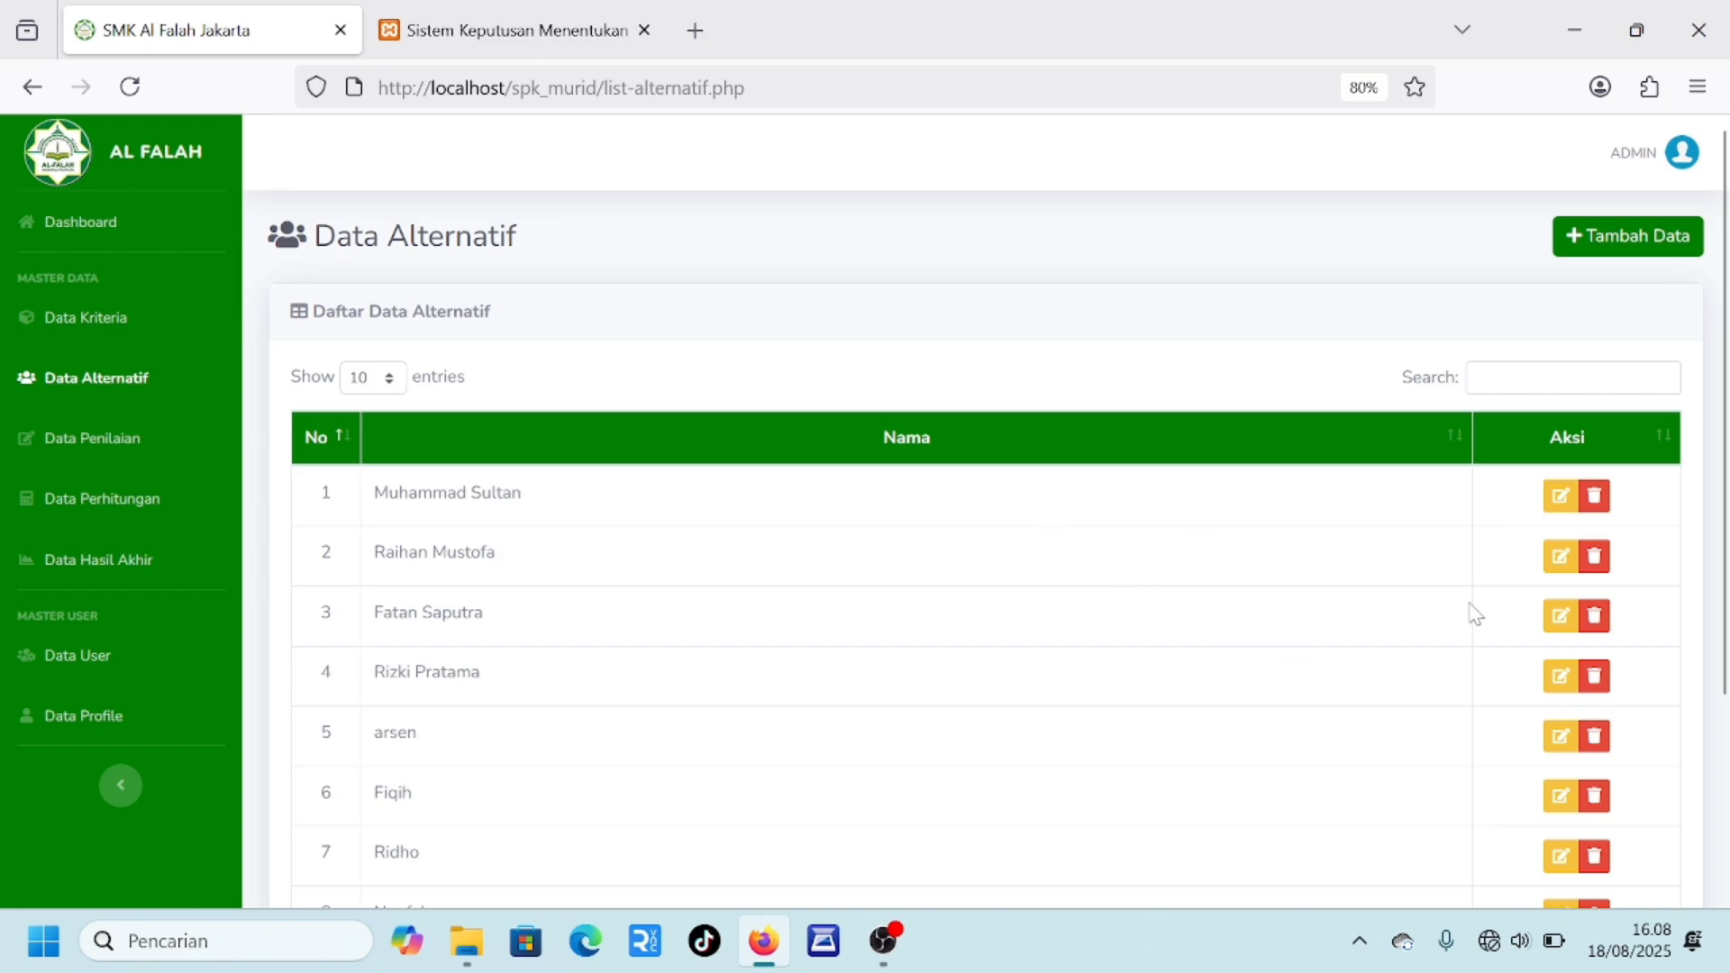
left_click(1643, 256)
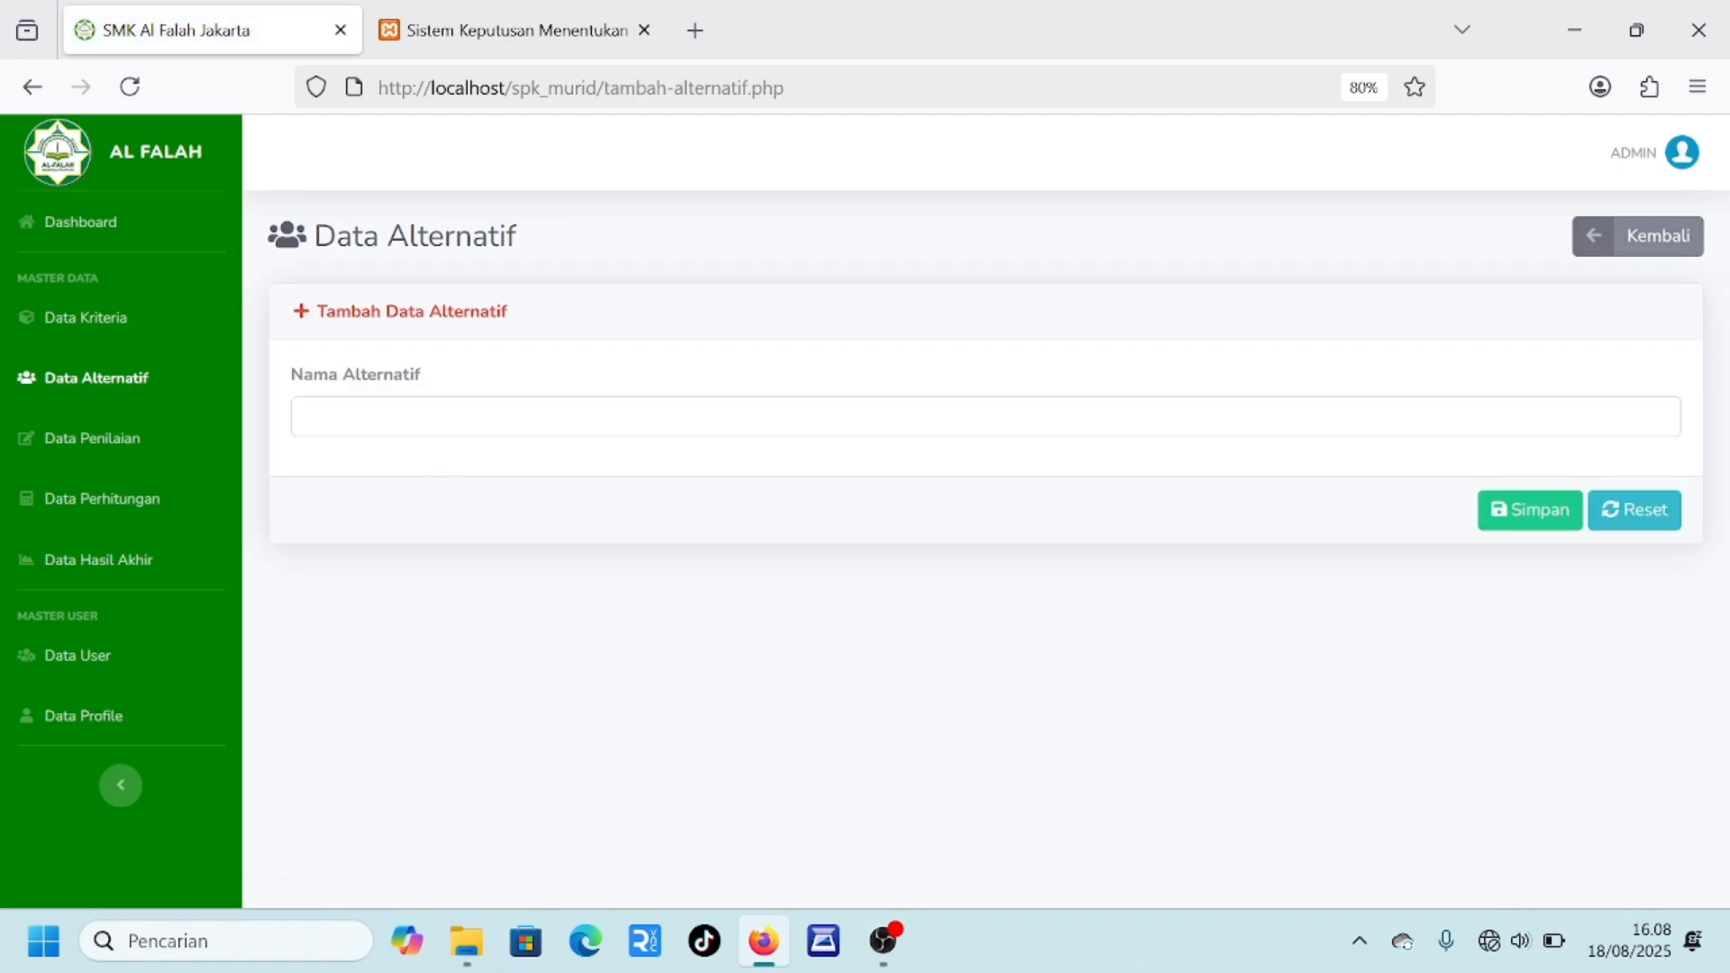
left_click(304, 416)
key("Caps_Lock")
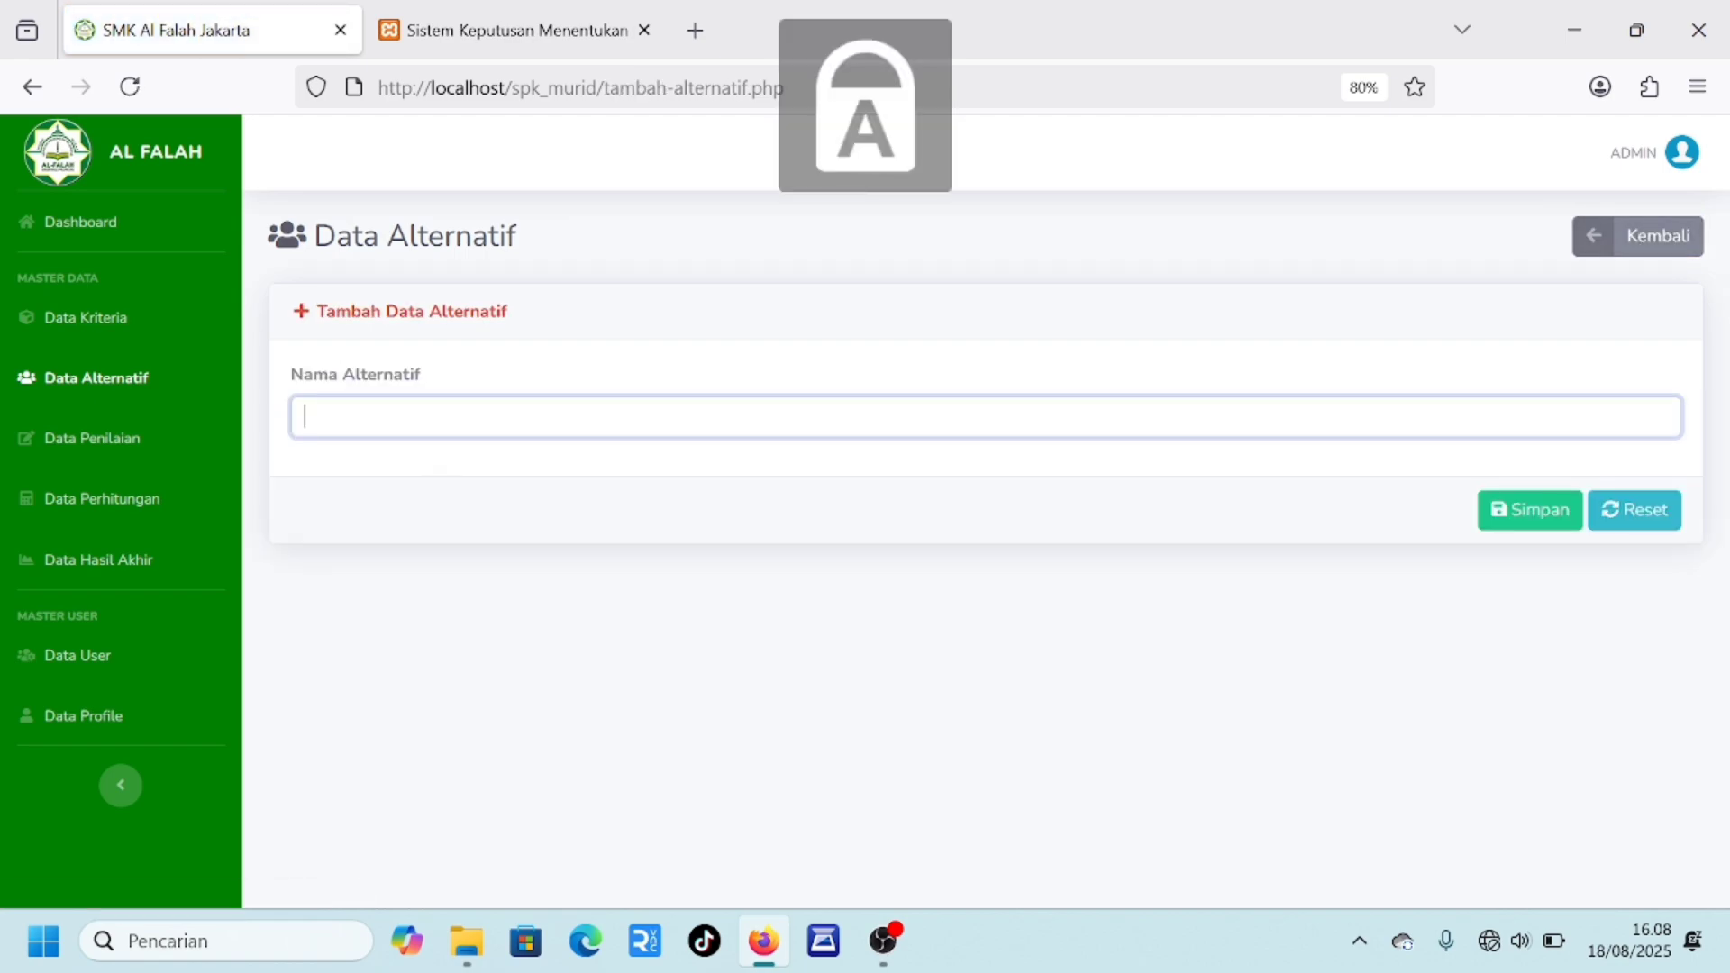
type("Z")
key("Caps_Lock")
type("idane")
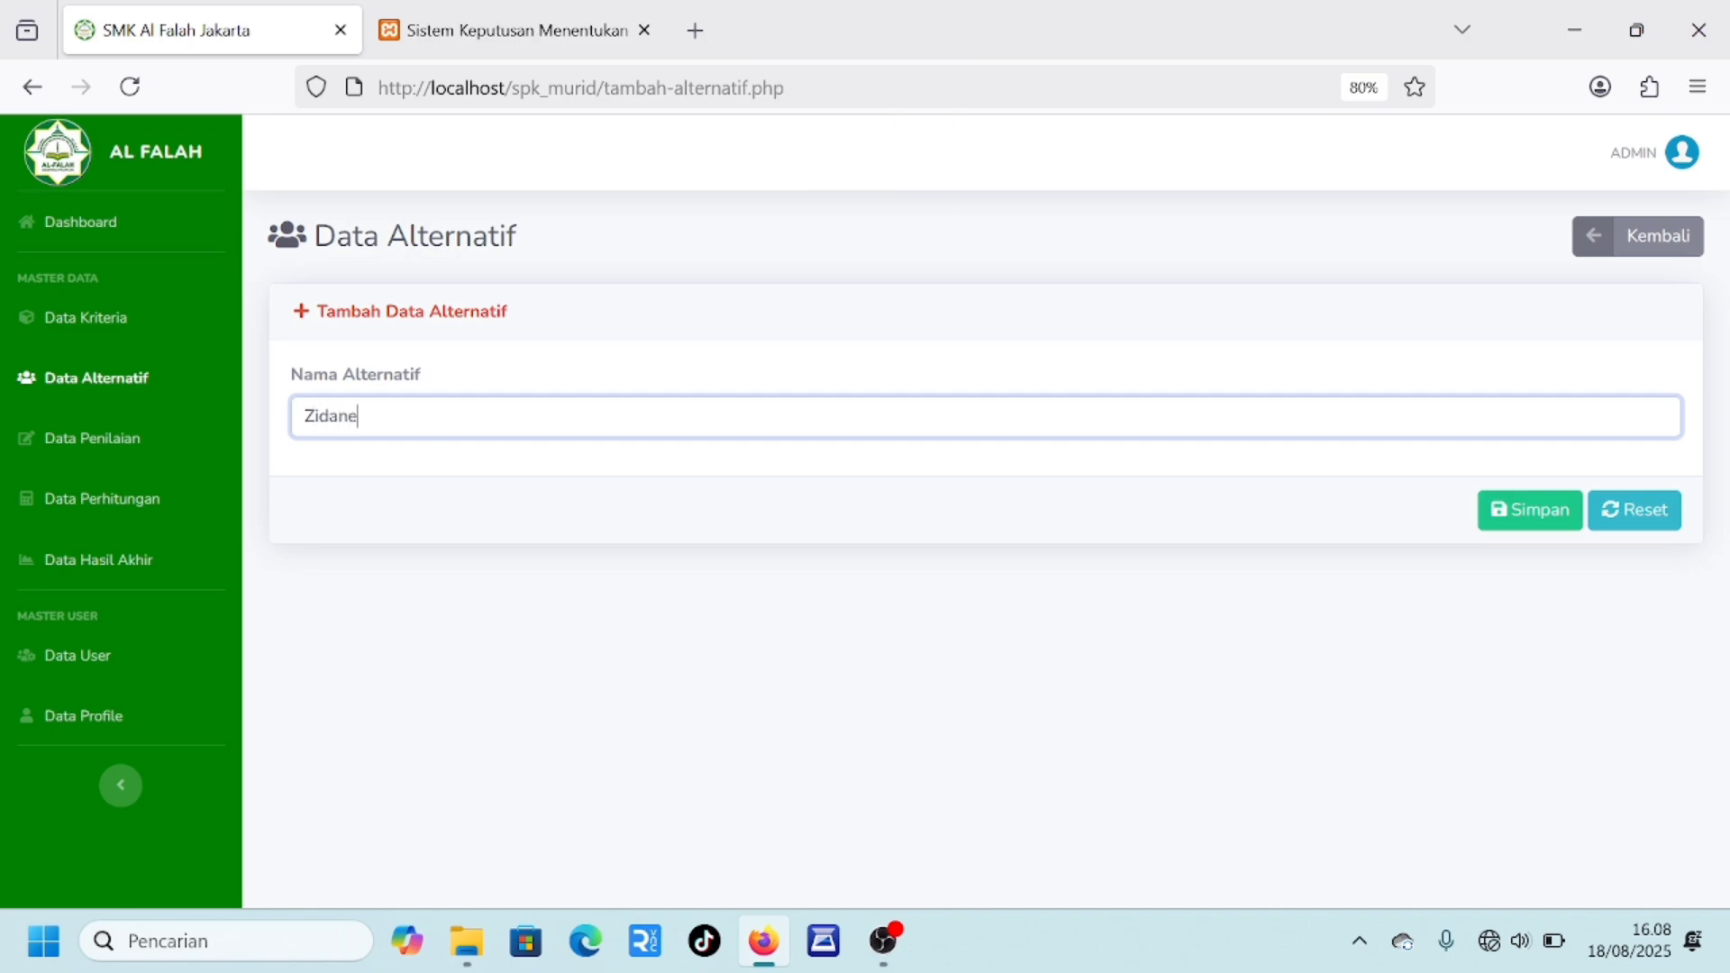
left_click(1537, 518)
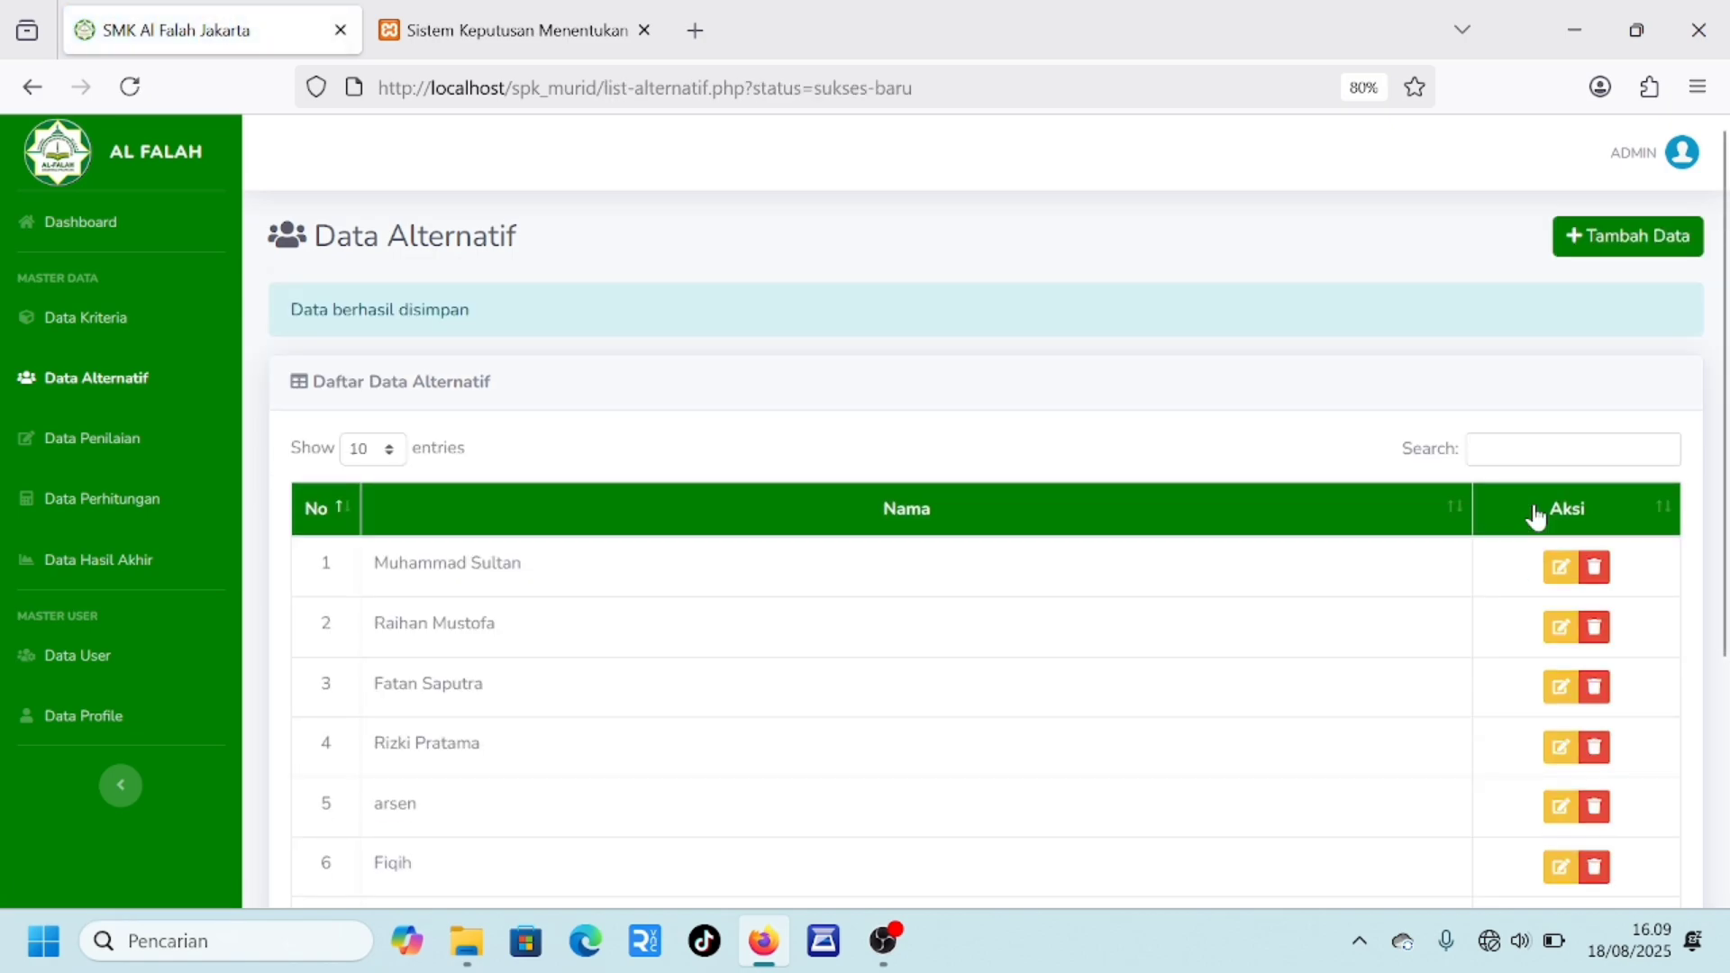
Open the assessment data and go to the second page of its list
left_click(137, 450)
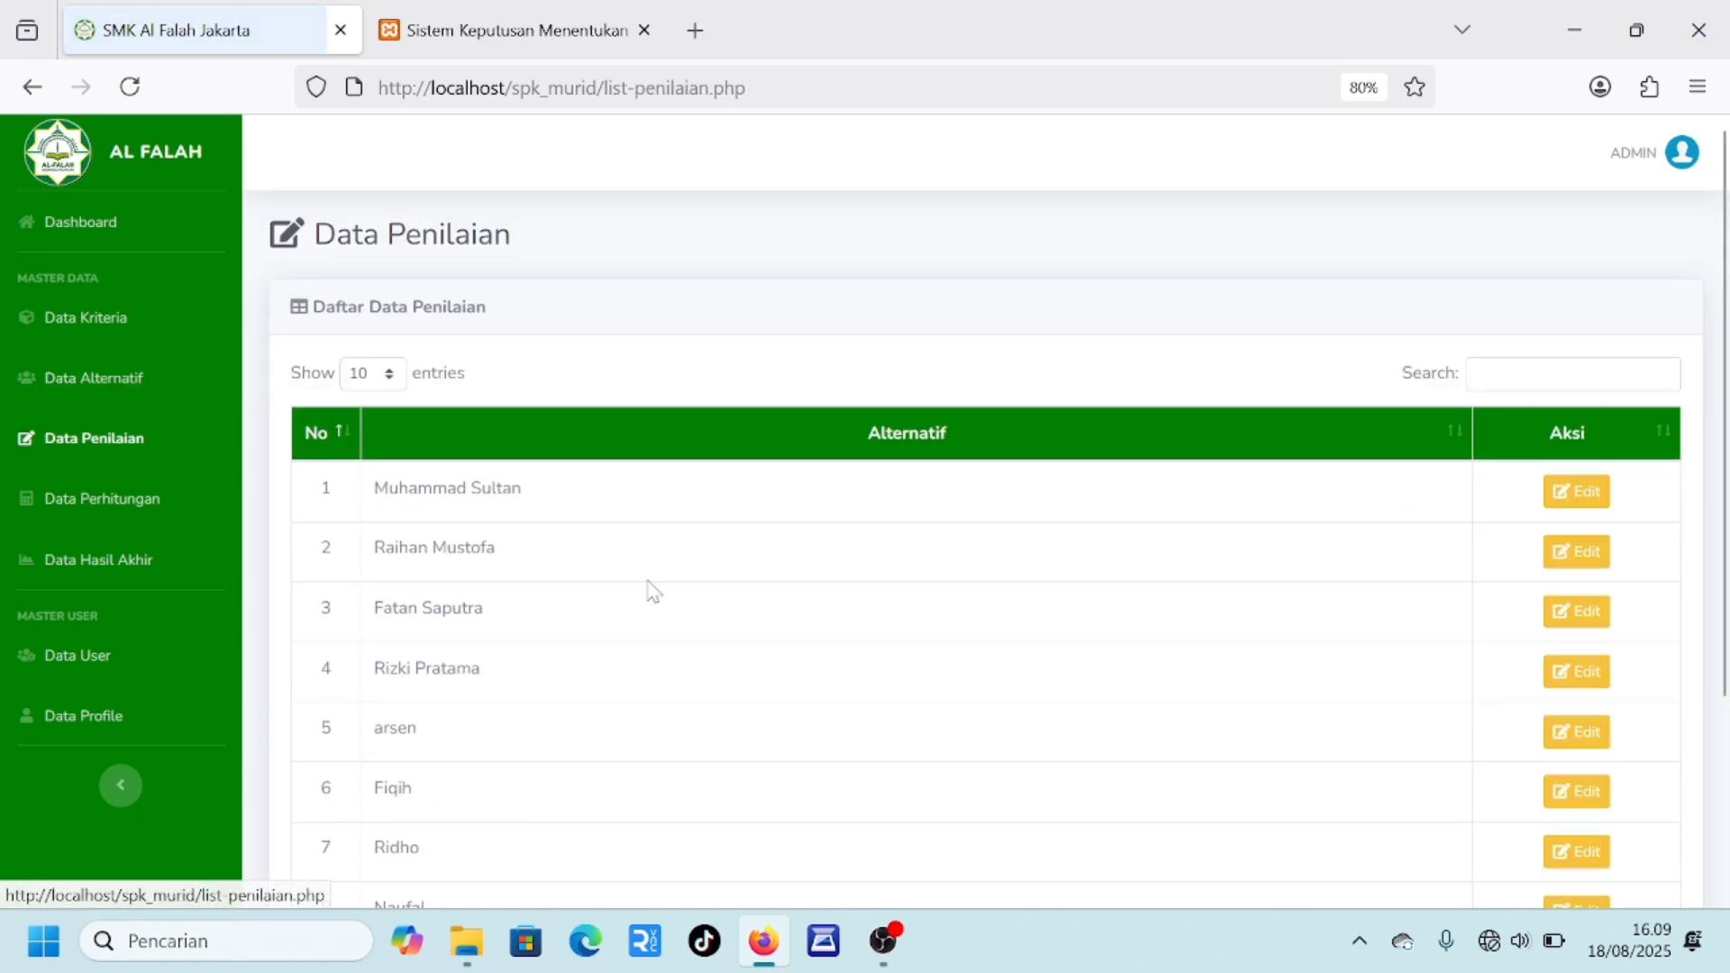
scroll(662, 592, "down", 3)
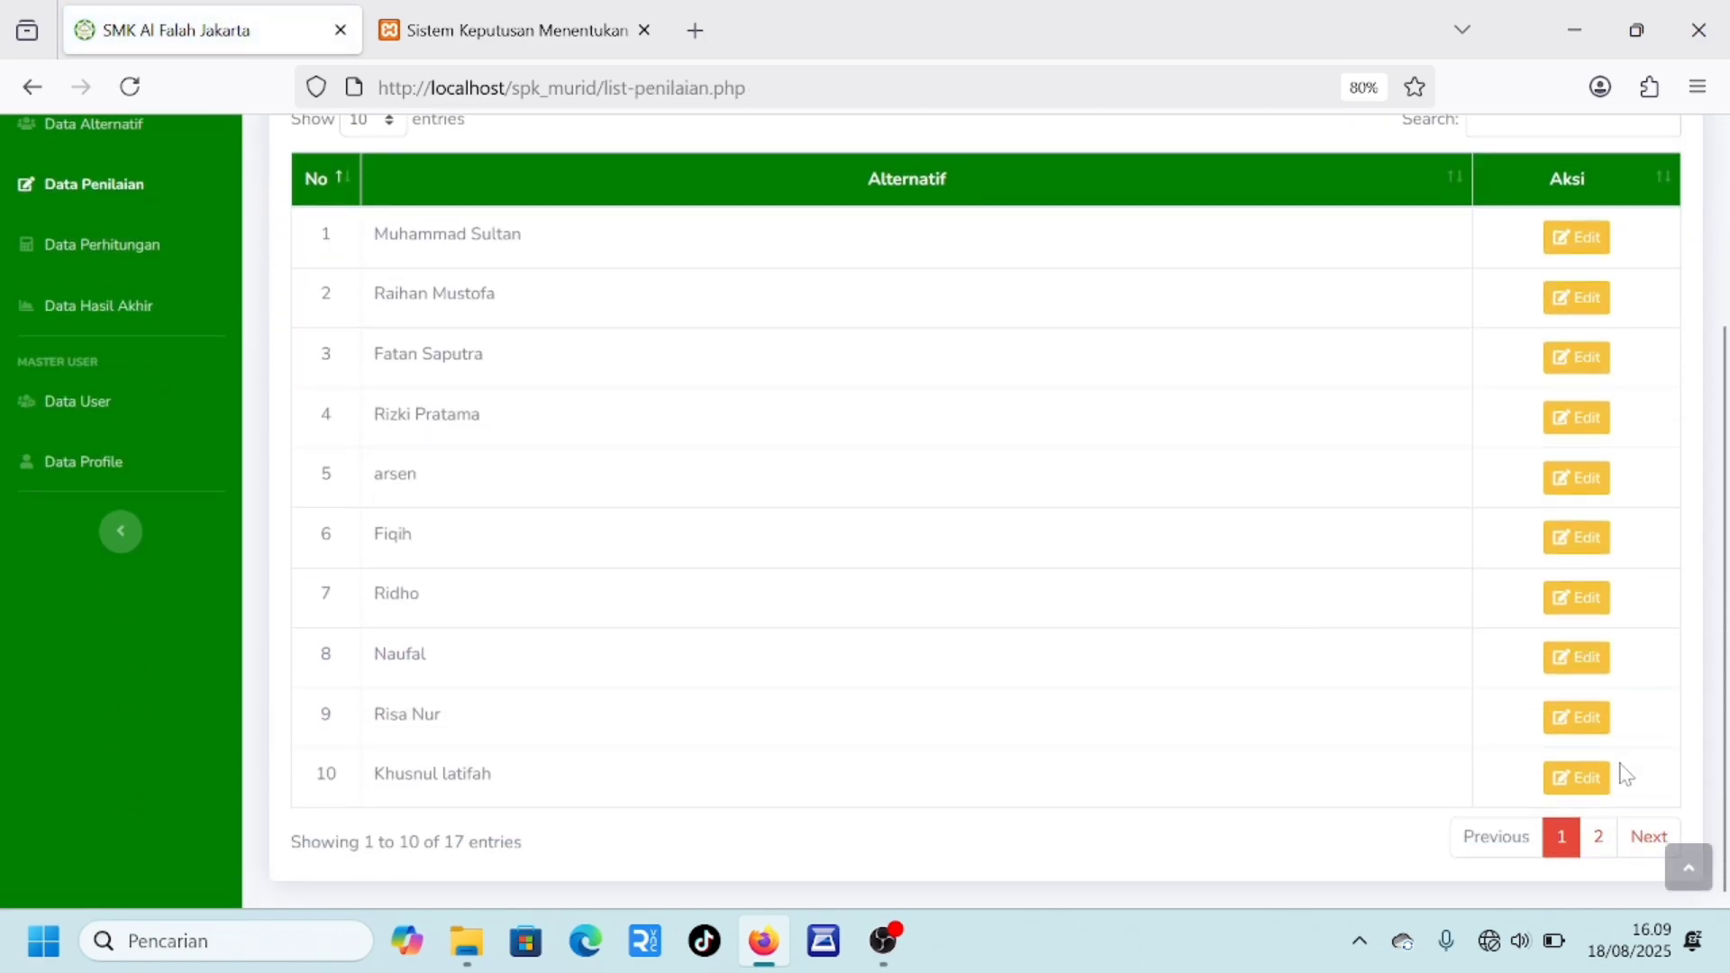
left_click(1645, 838)
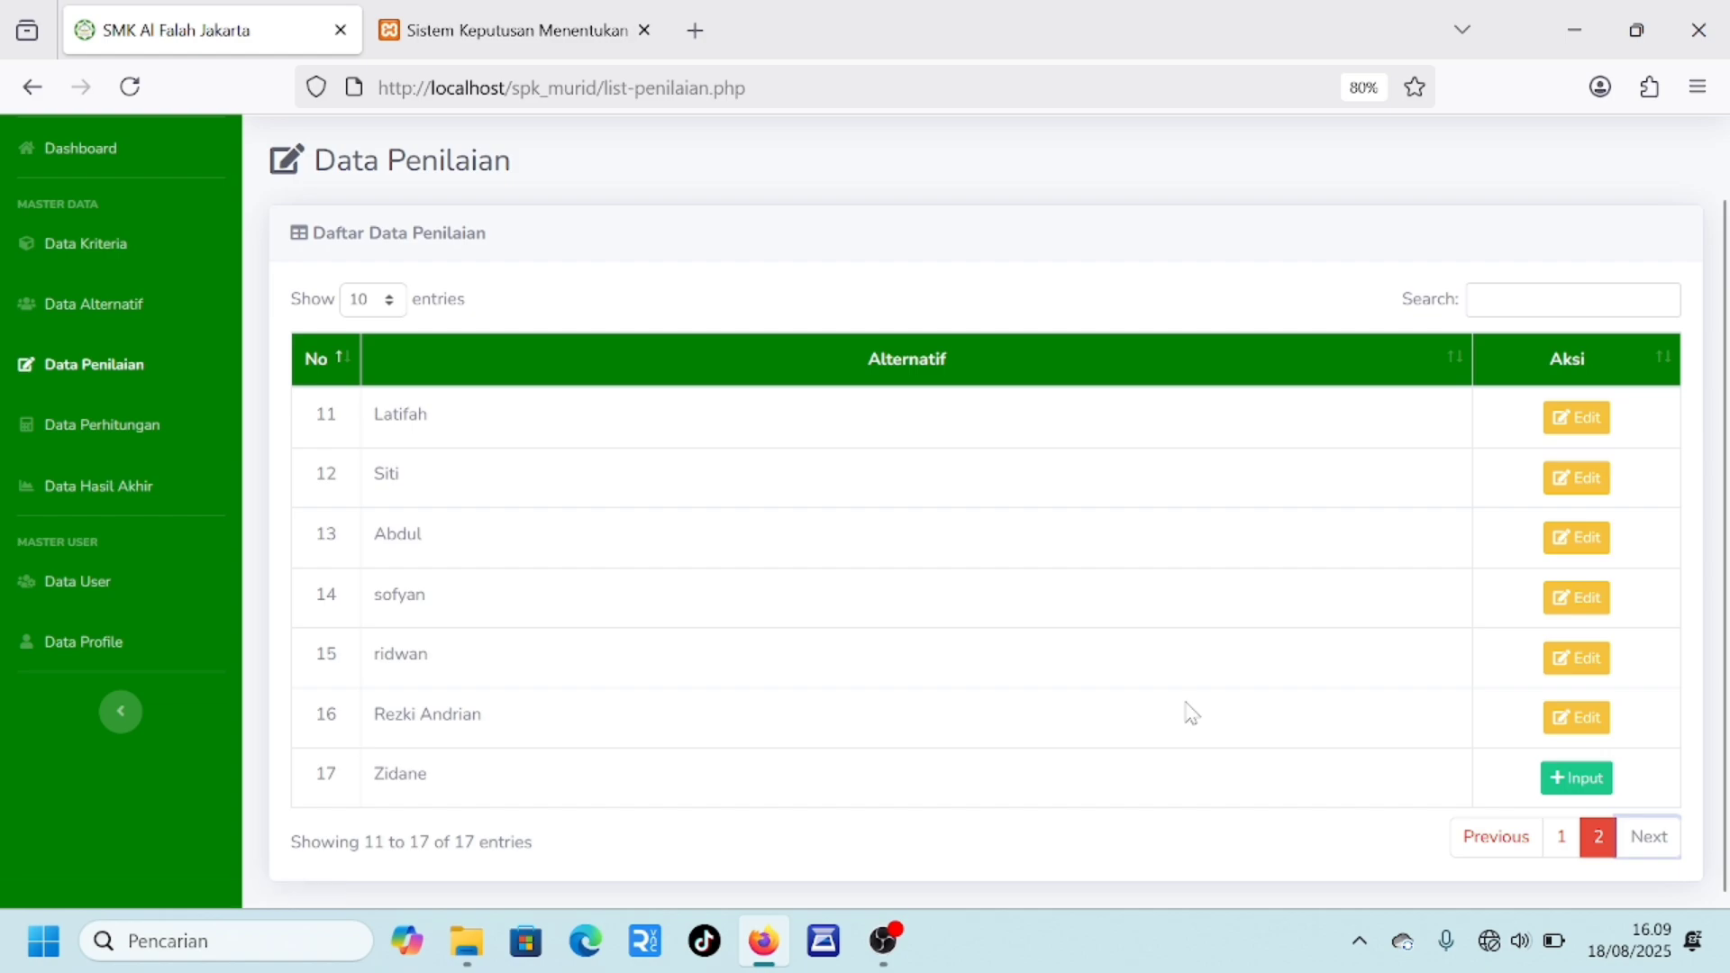
Set the assessment list to show 100 entries per page
left_click(386, 302)
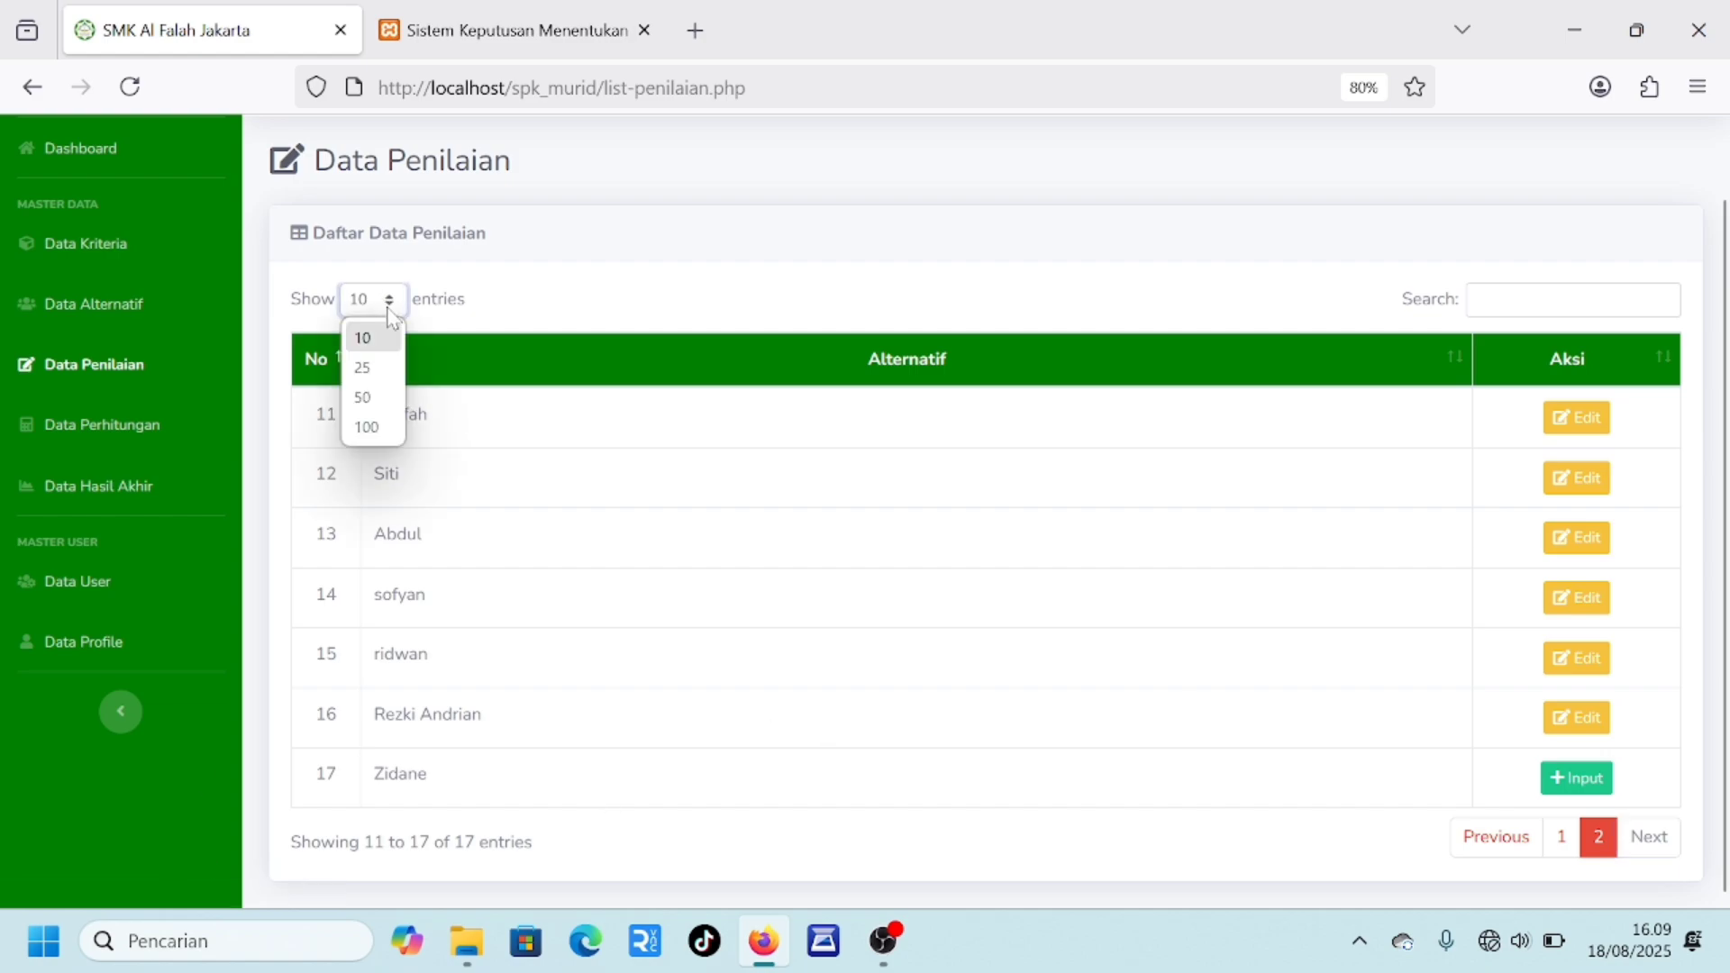
left_click(373, 368)
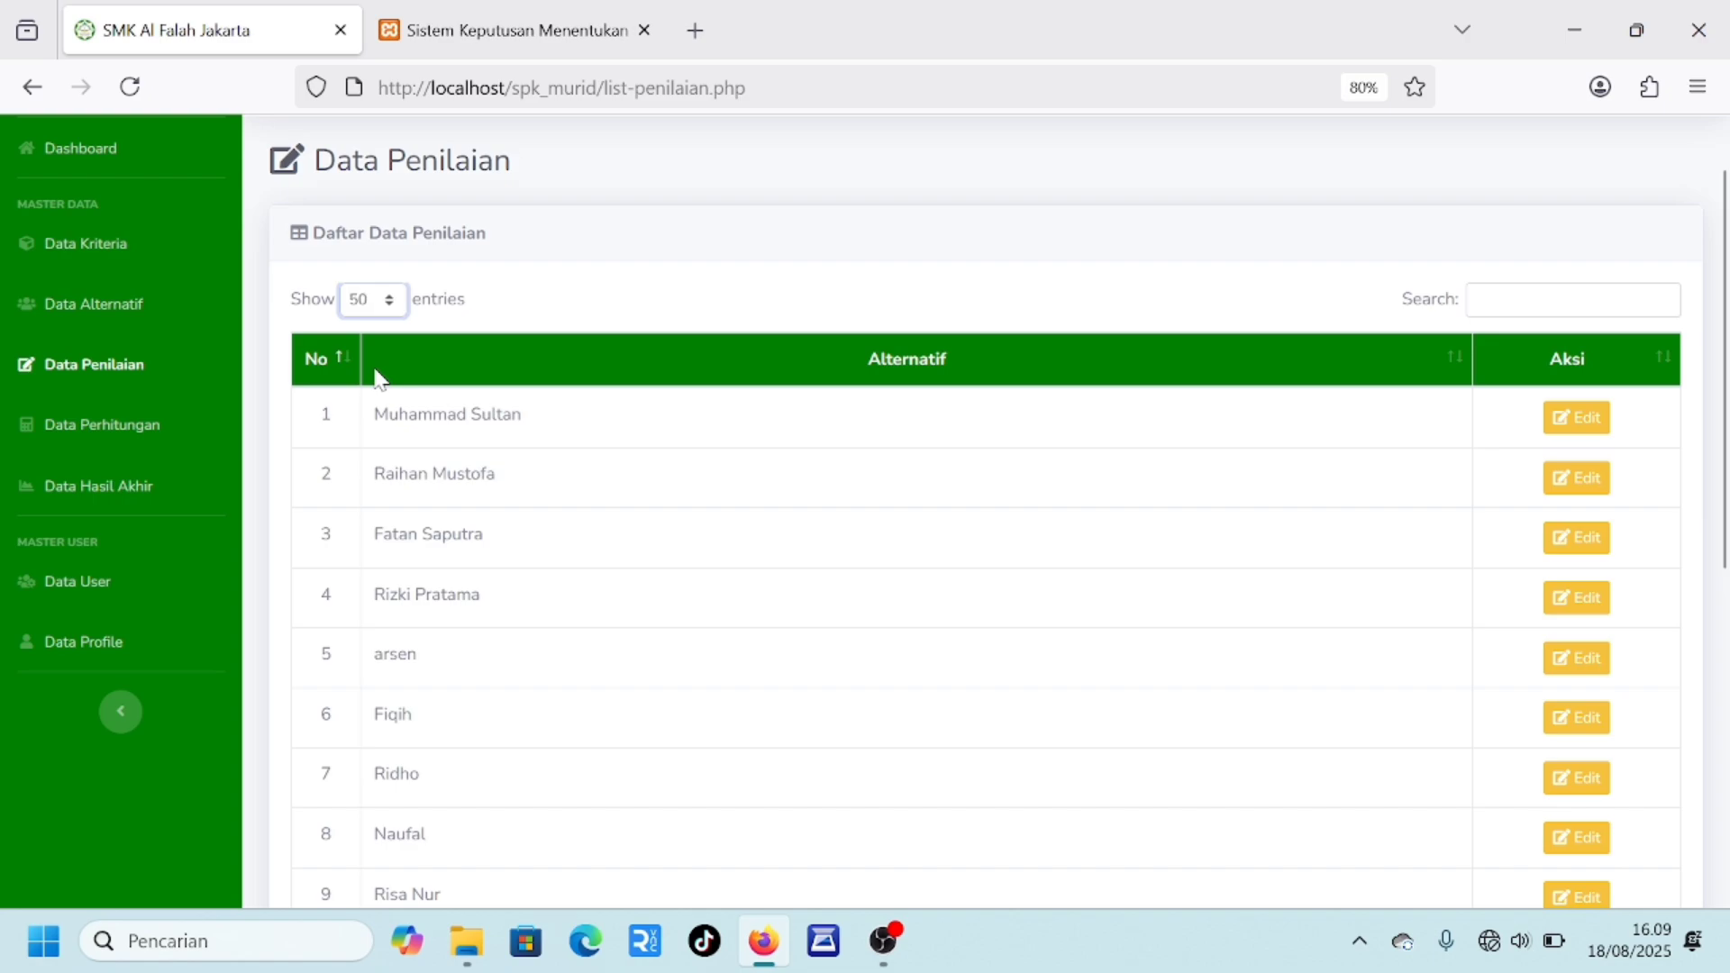
scroll(533, 451, "down", 5)
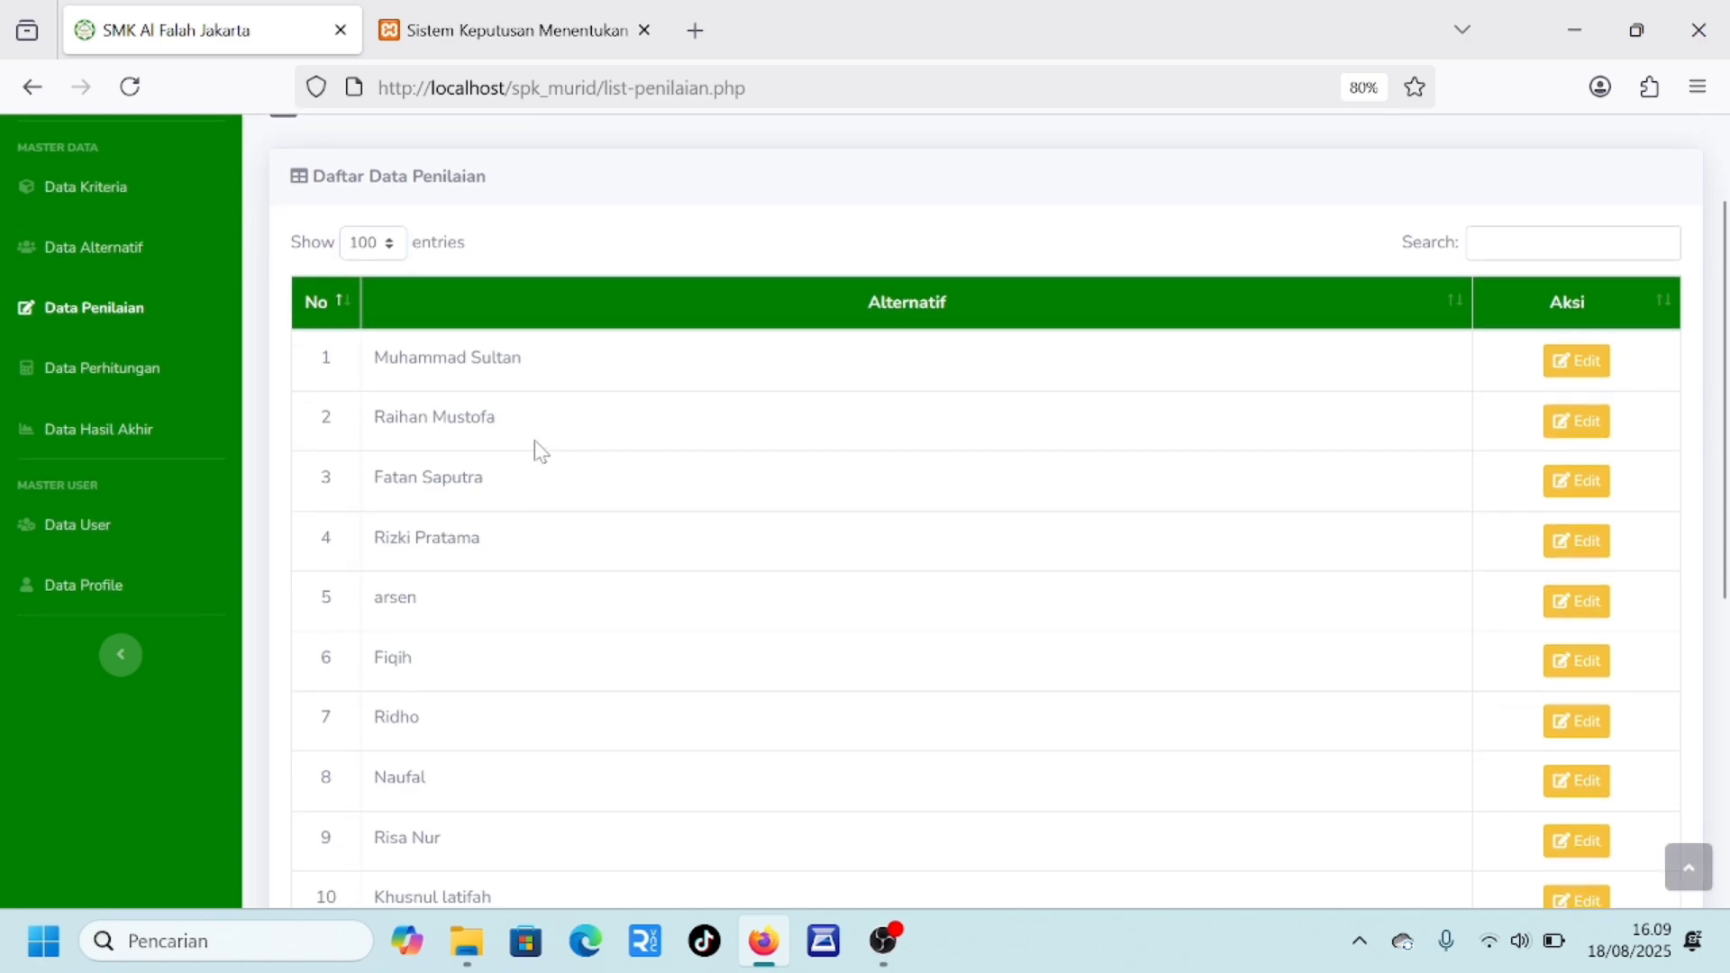
Enter a score of 5 for all five criteria, C1 through C5, for the unassessed student in row 17 and save the assessment
scroll(540, 452, "down", 1)
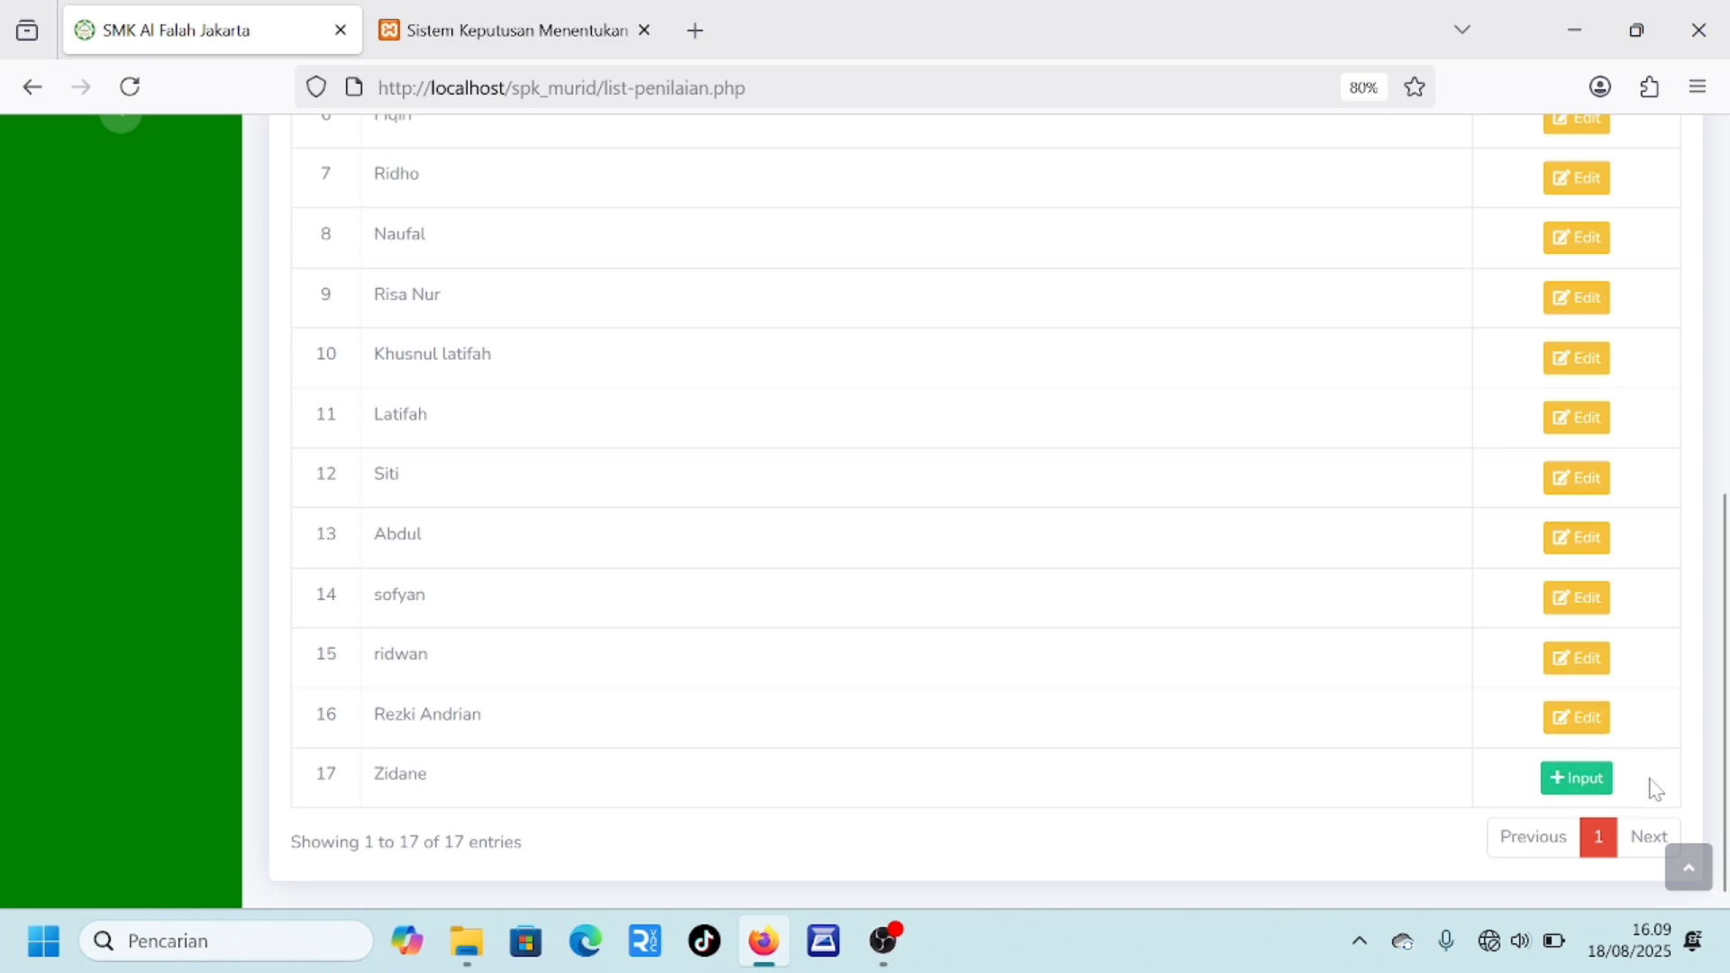
left_click(1564, 786)
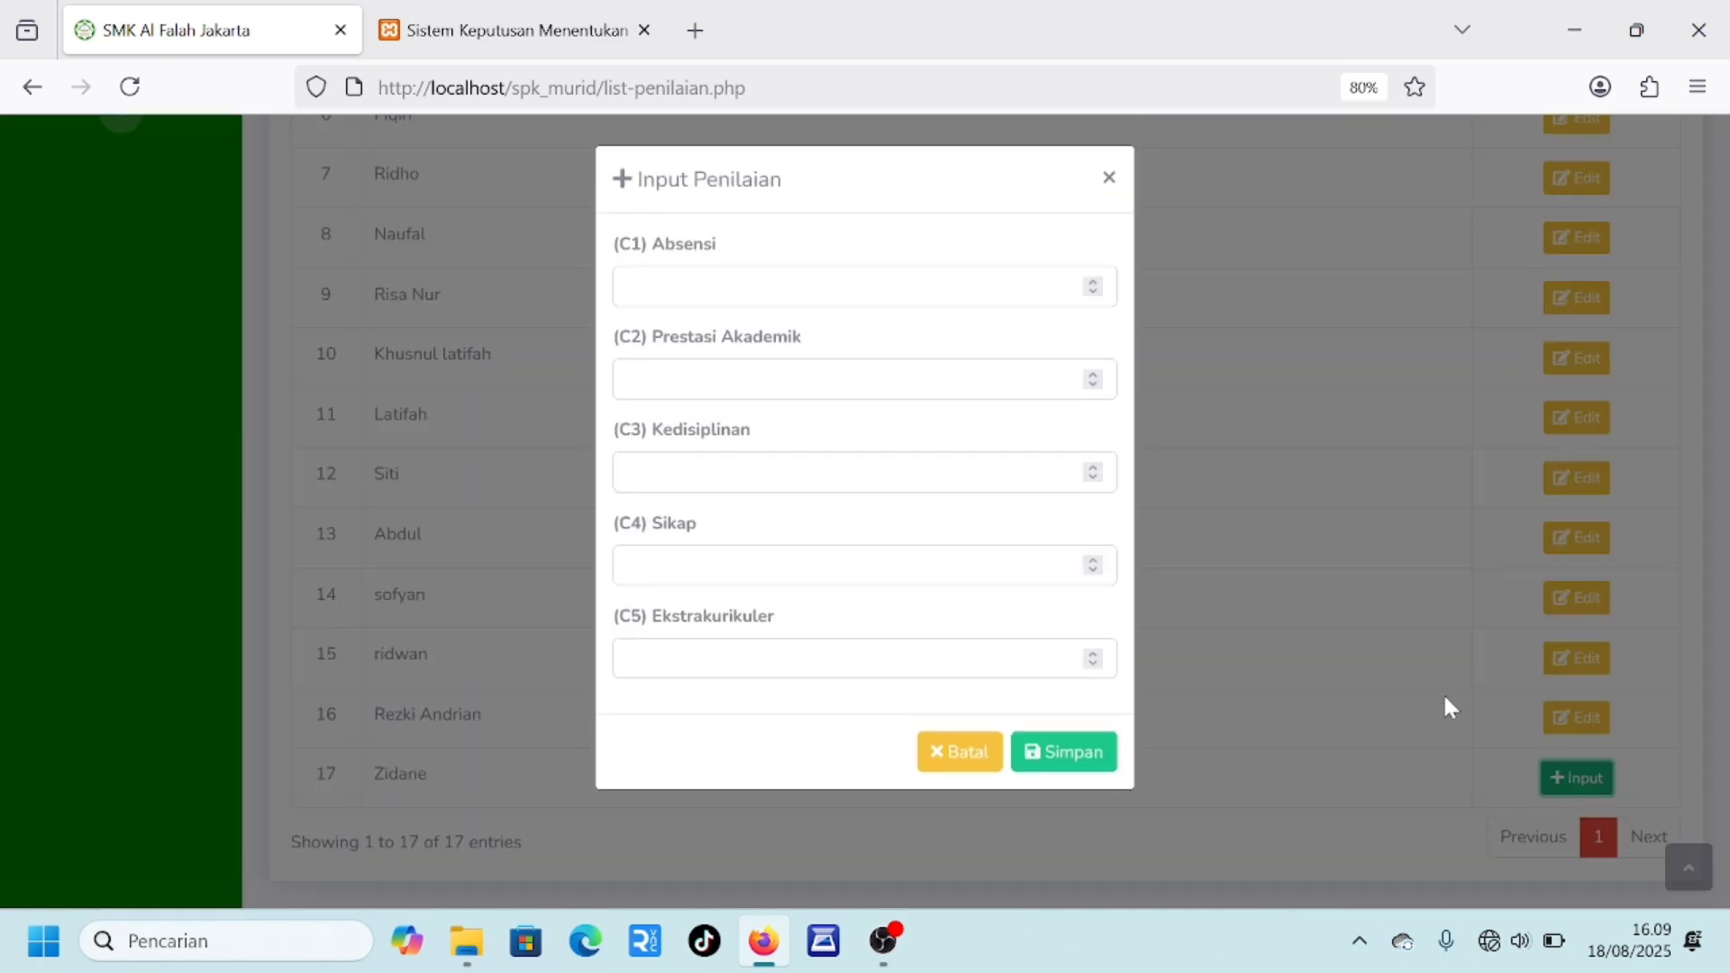
left_click(847, 286)
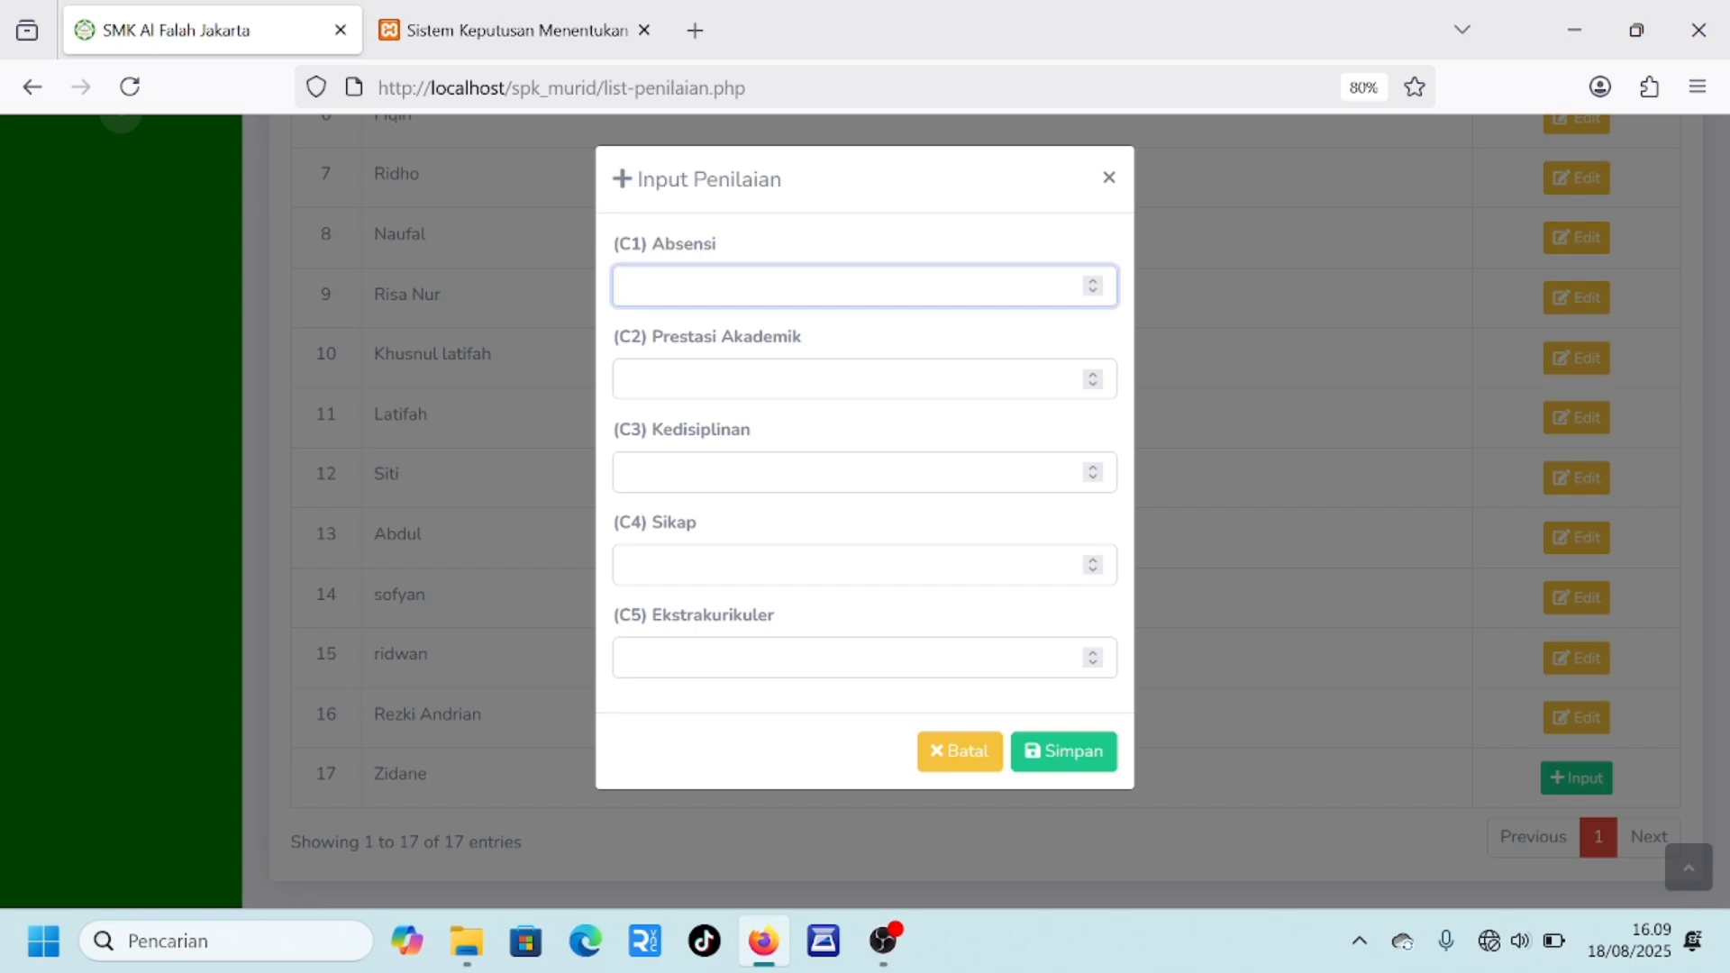
left_click(654, 379)
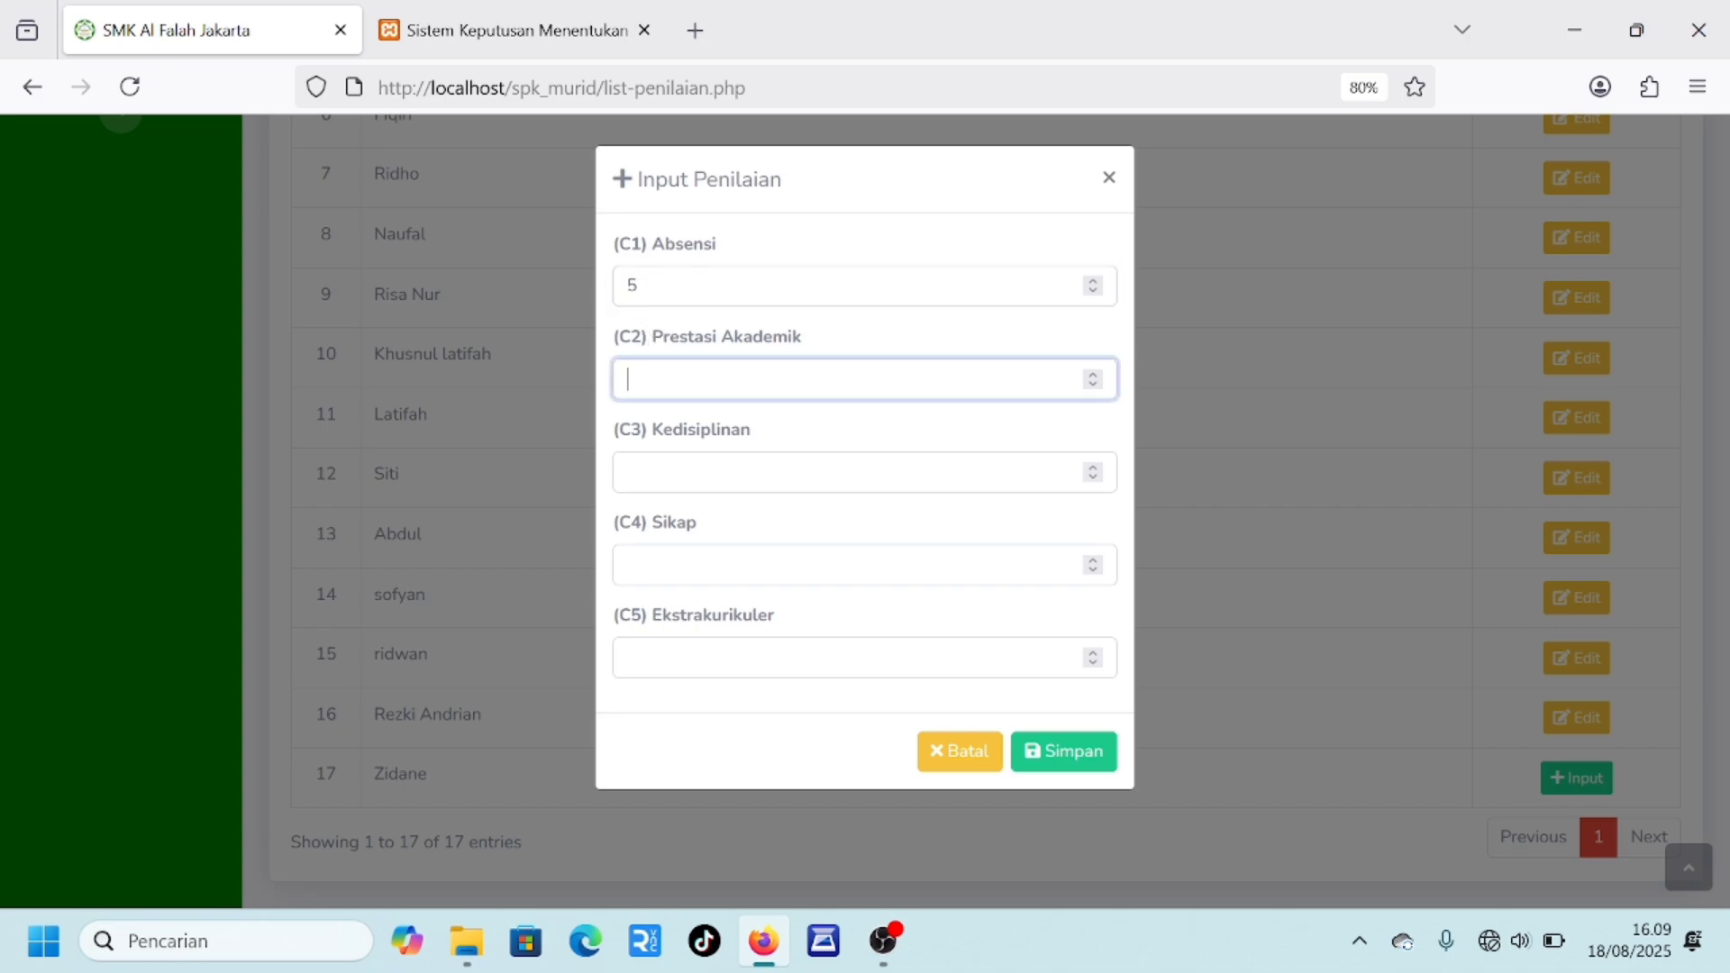
left_click(654, 472)
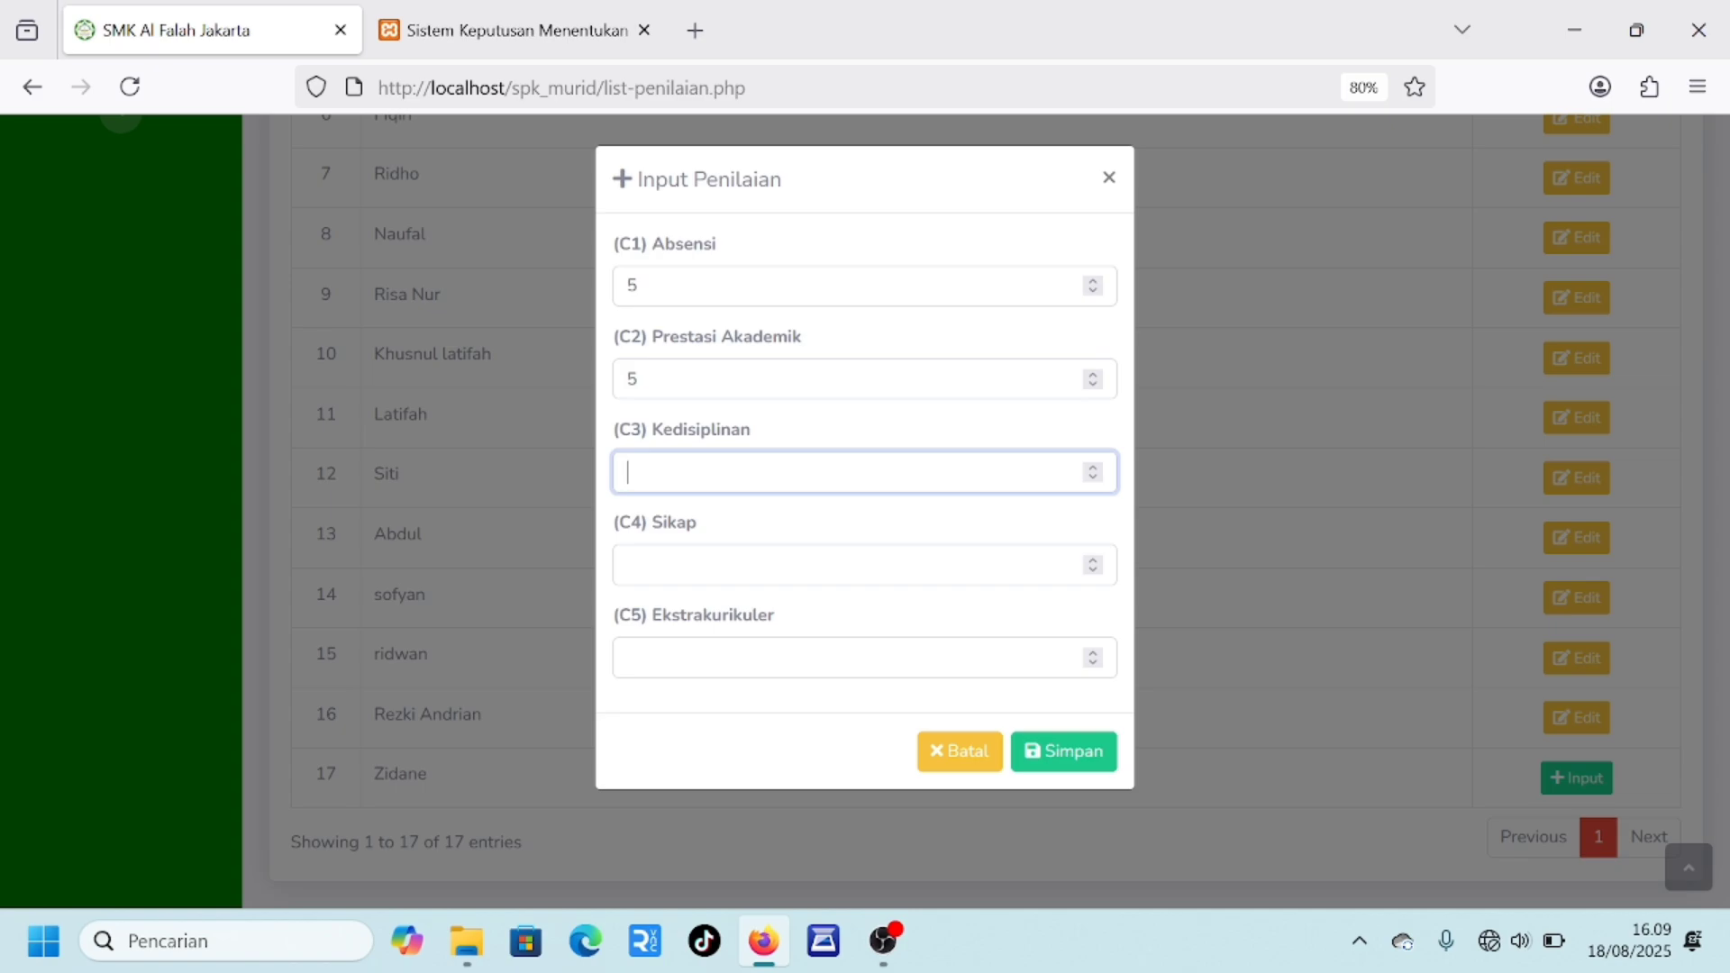
left_click(654, 565)
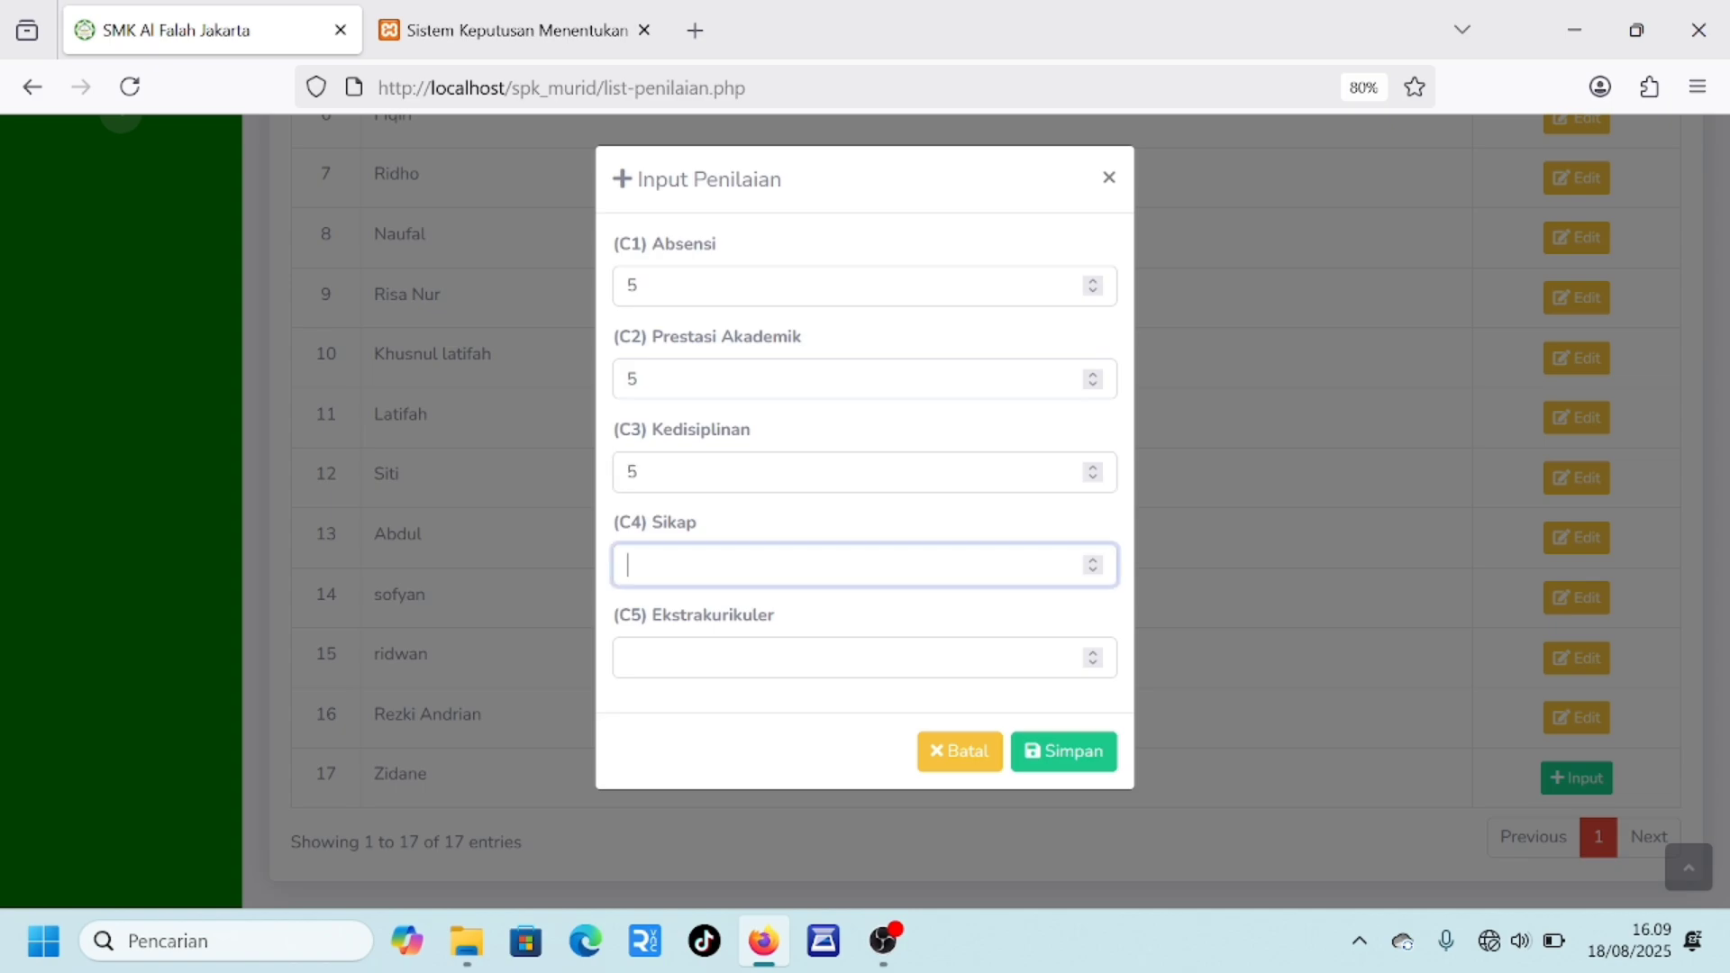
type("5")
left_click(654, 658)
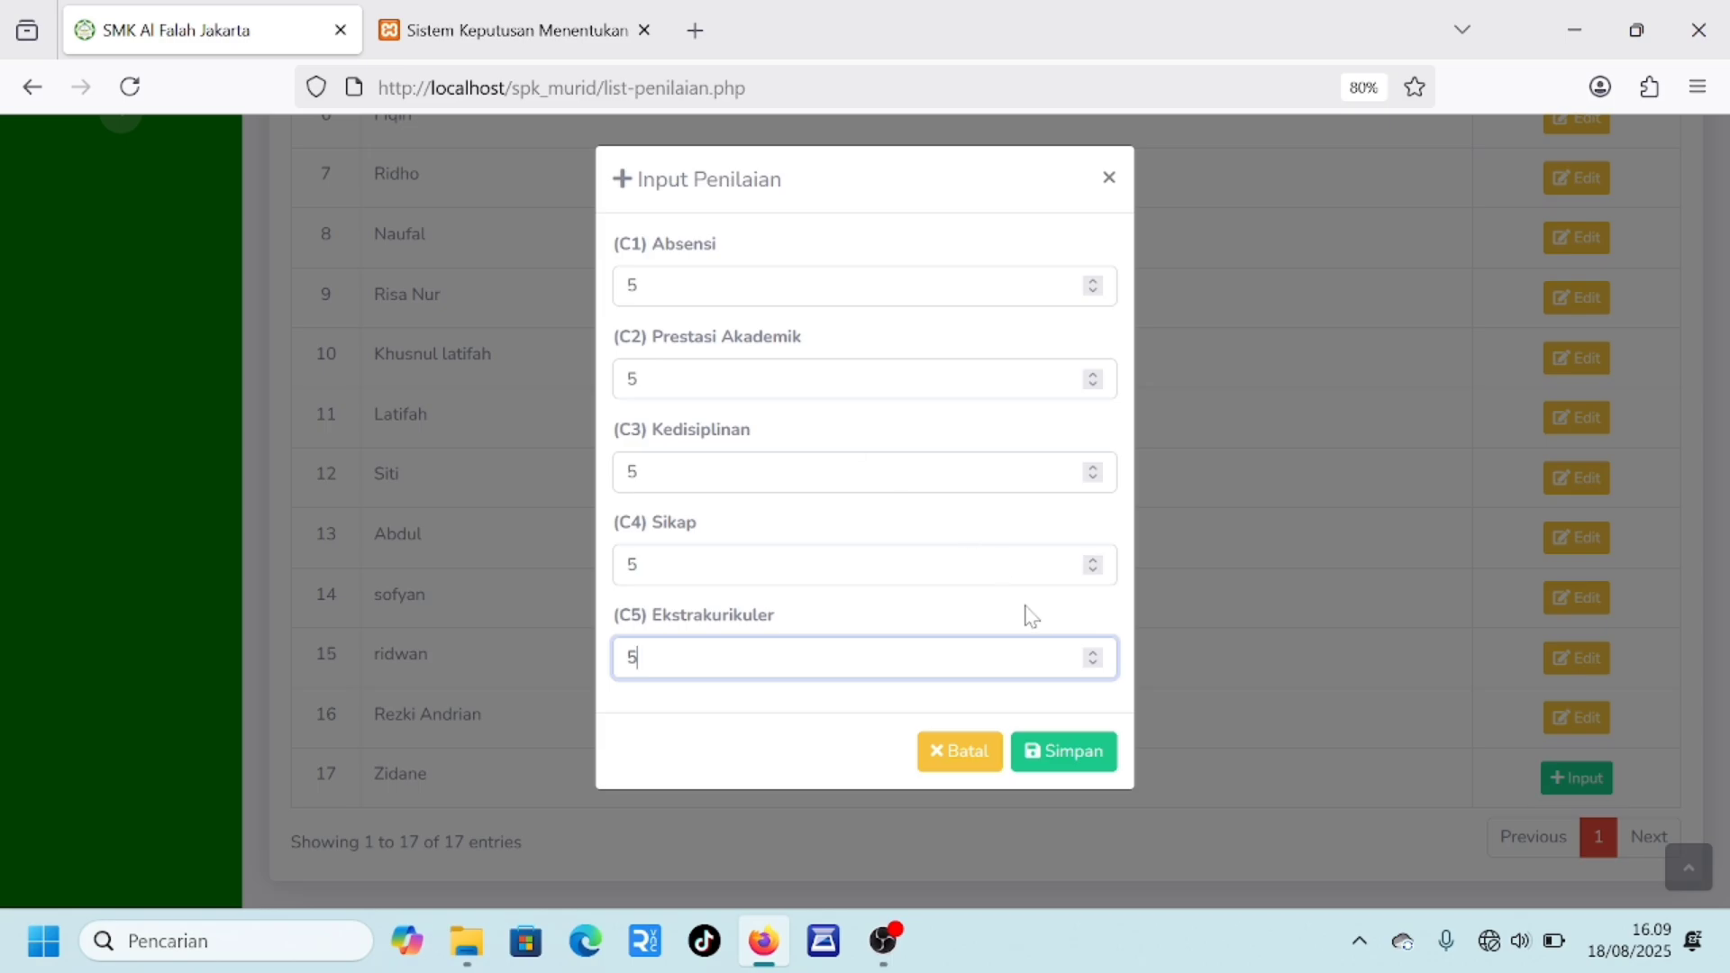
left_click(1062, 759)
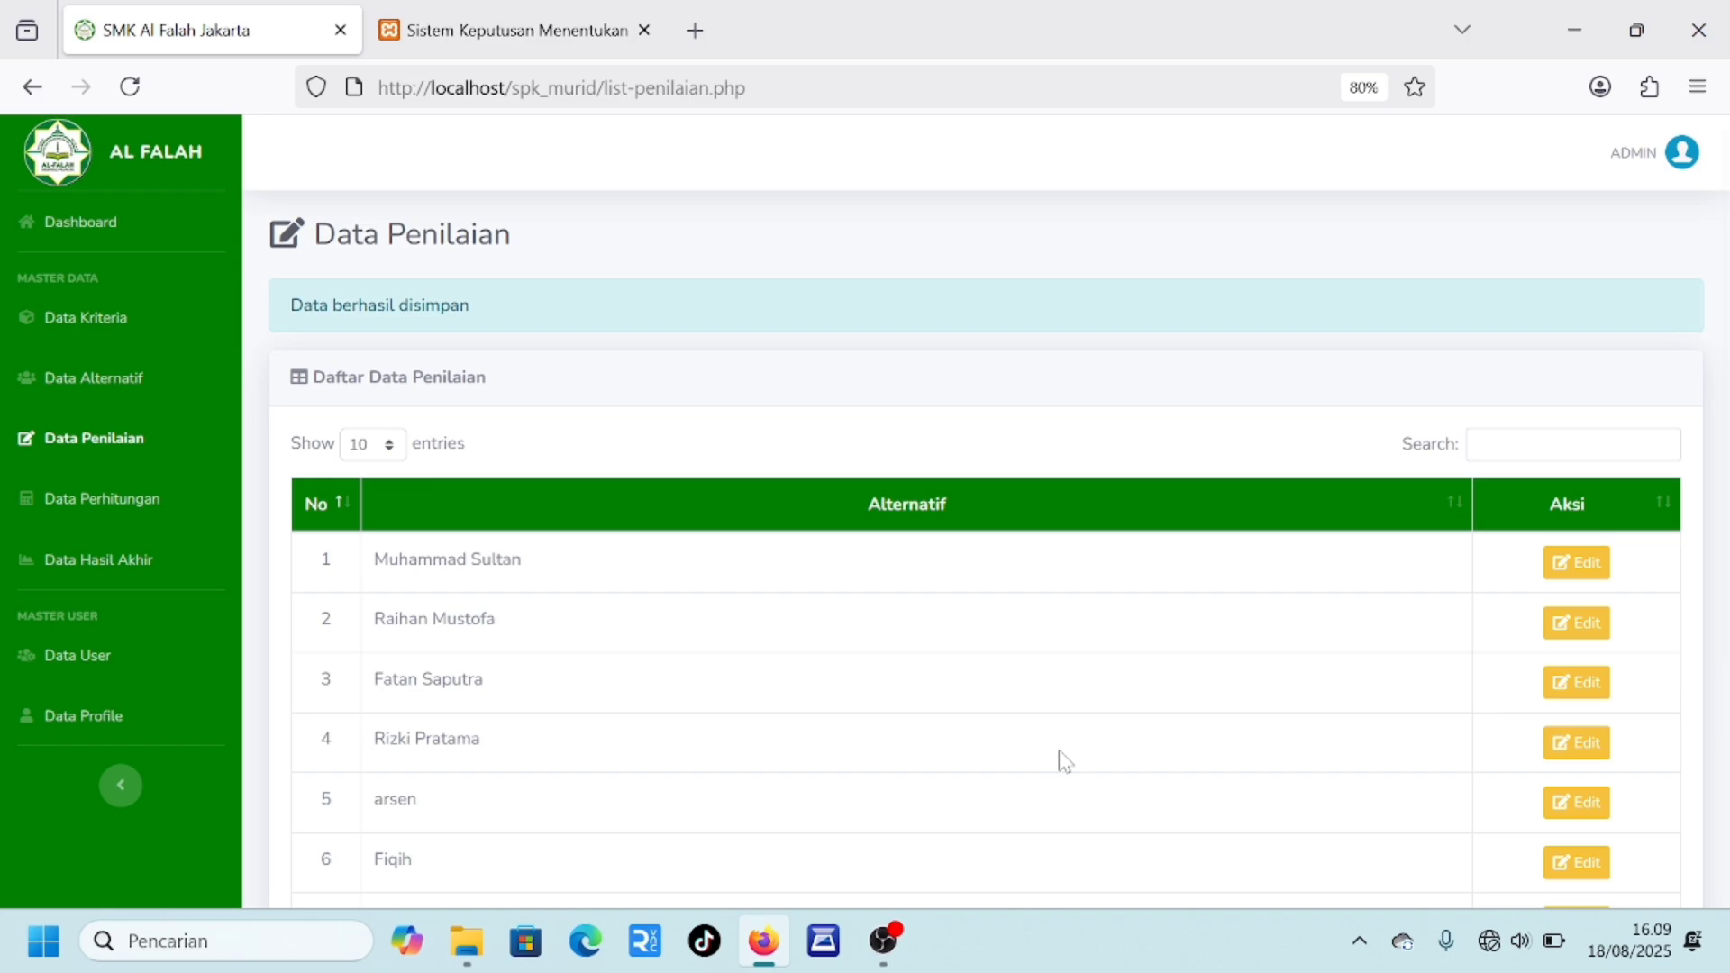
Open the calculation data and review the decision matrix, normalized matrix, preference values and ranking with the new student included
left_click(139, 506)
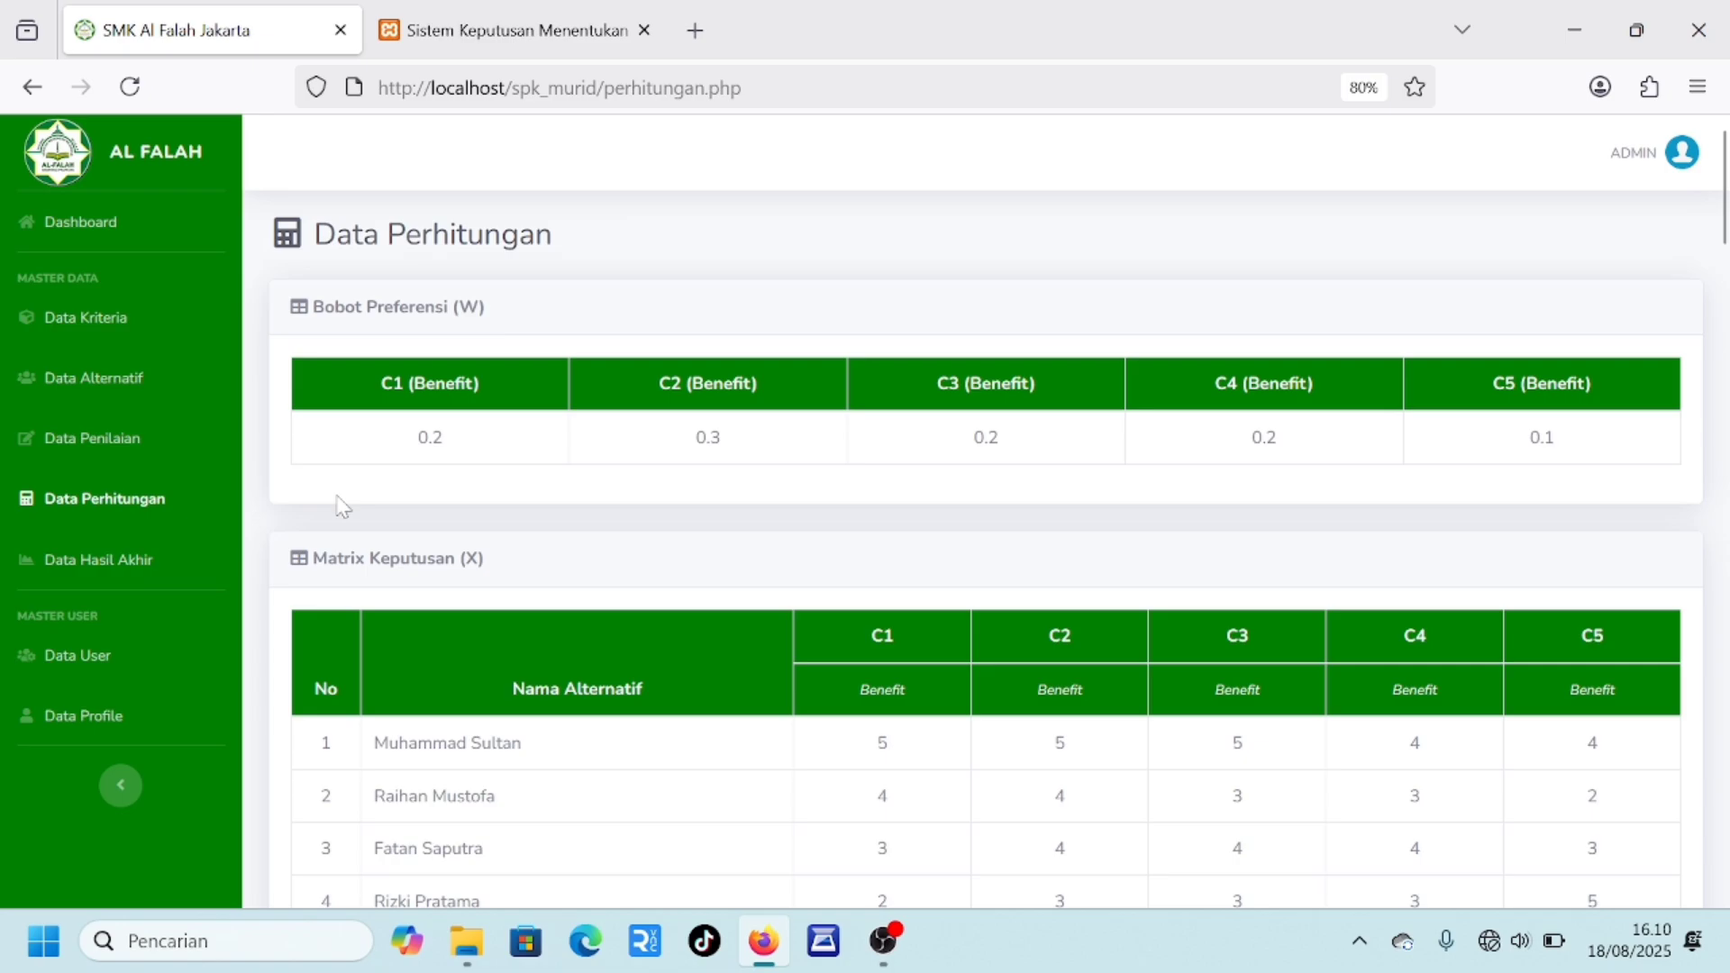
scroll(342, 506, "down", 10)
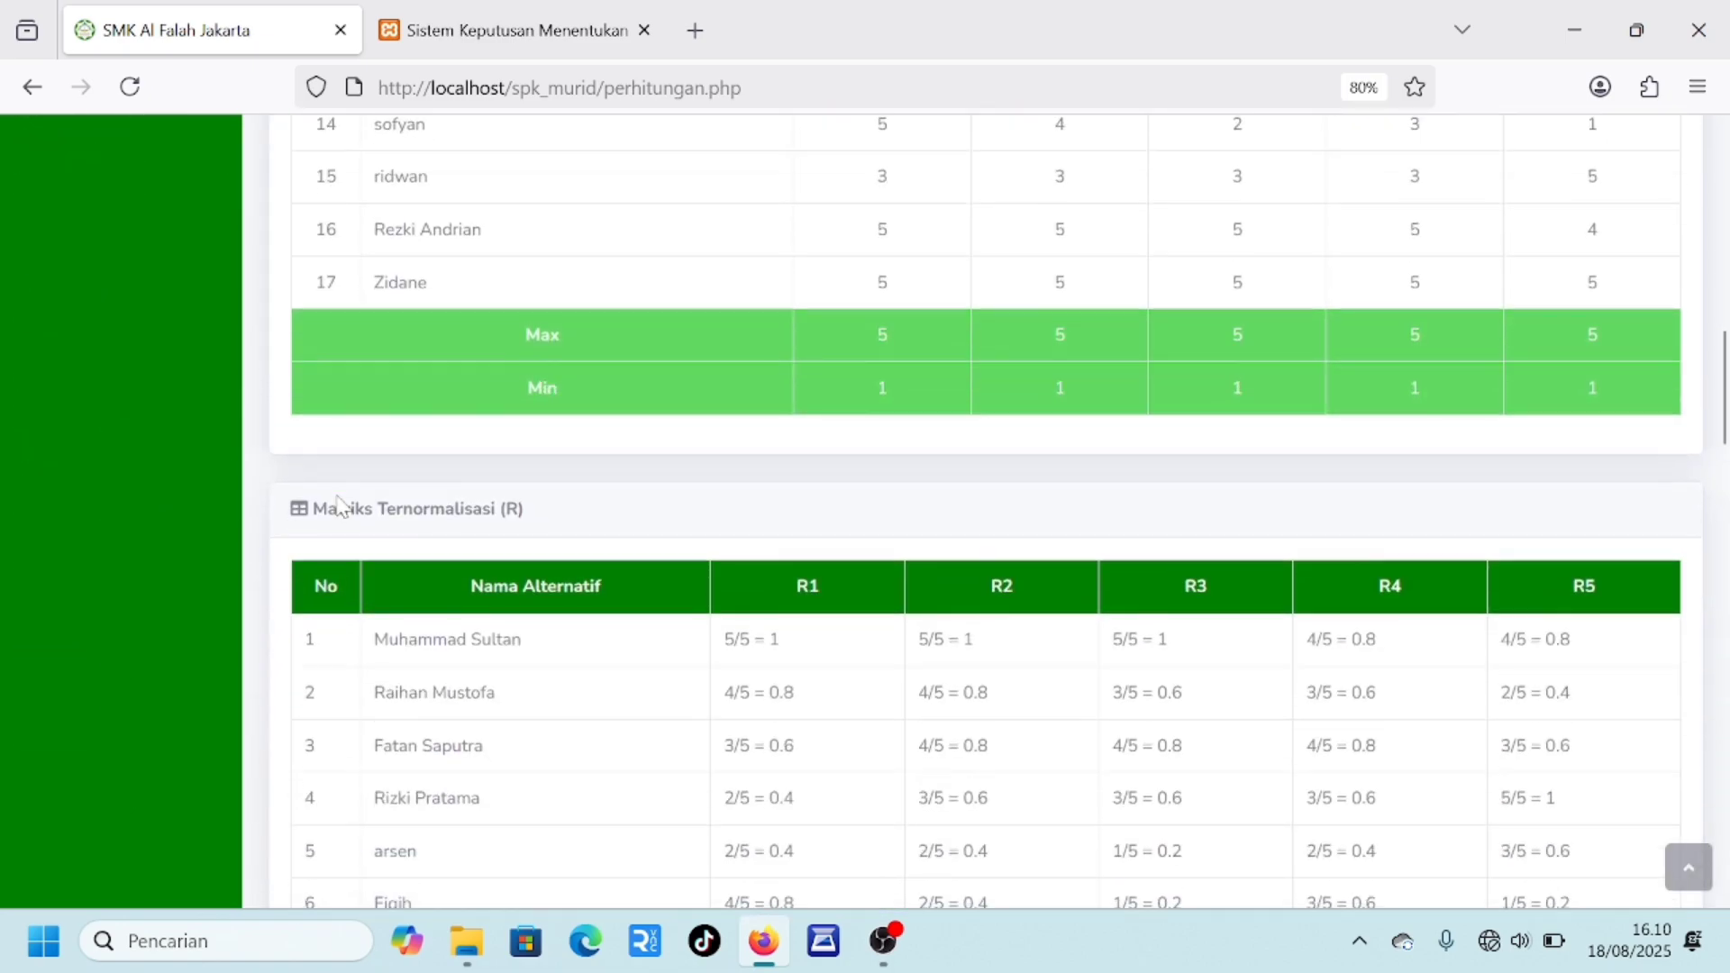
scroll(341, 504, "down", 10)
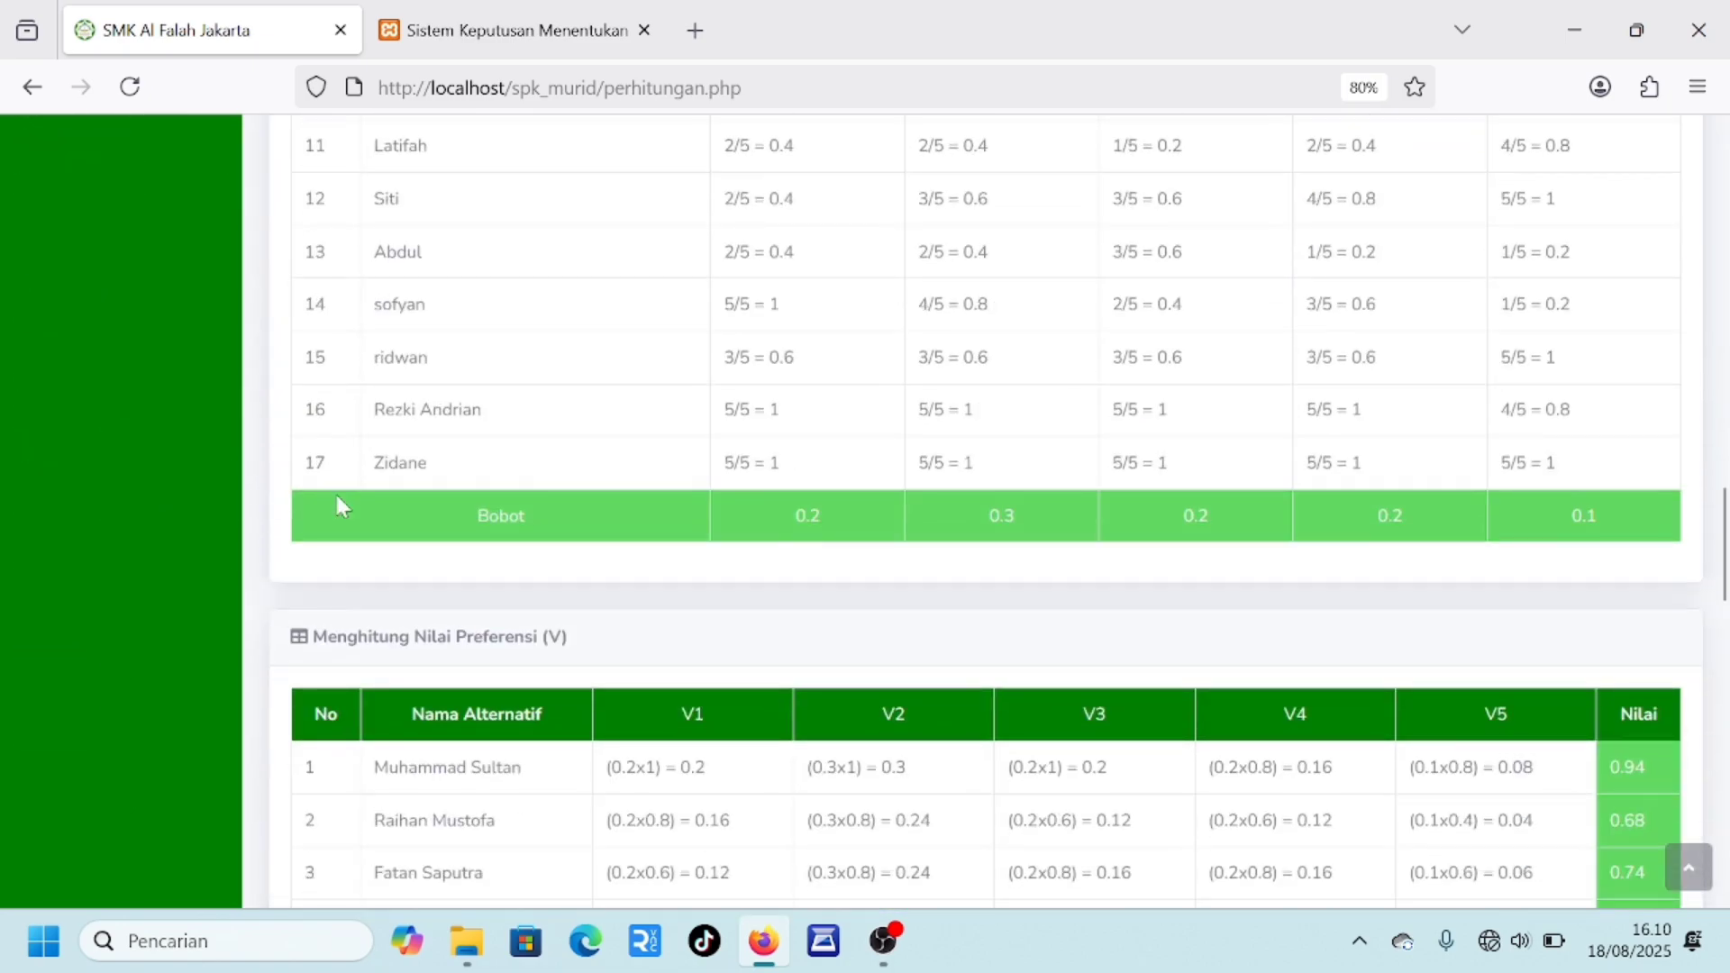
scroll(336, 500, "down", 10)
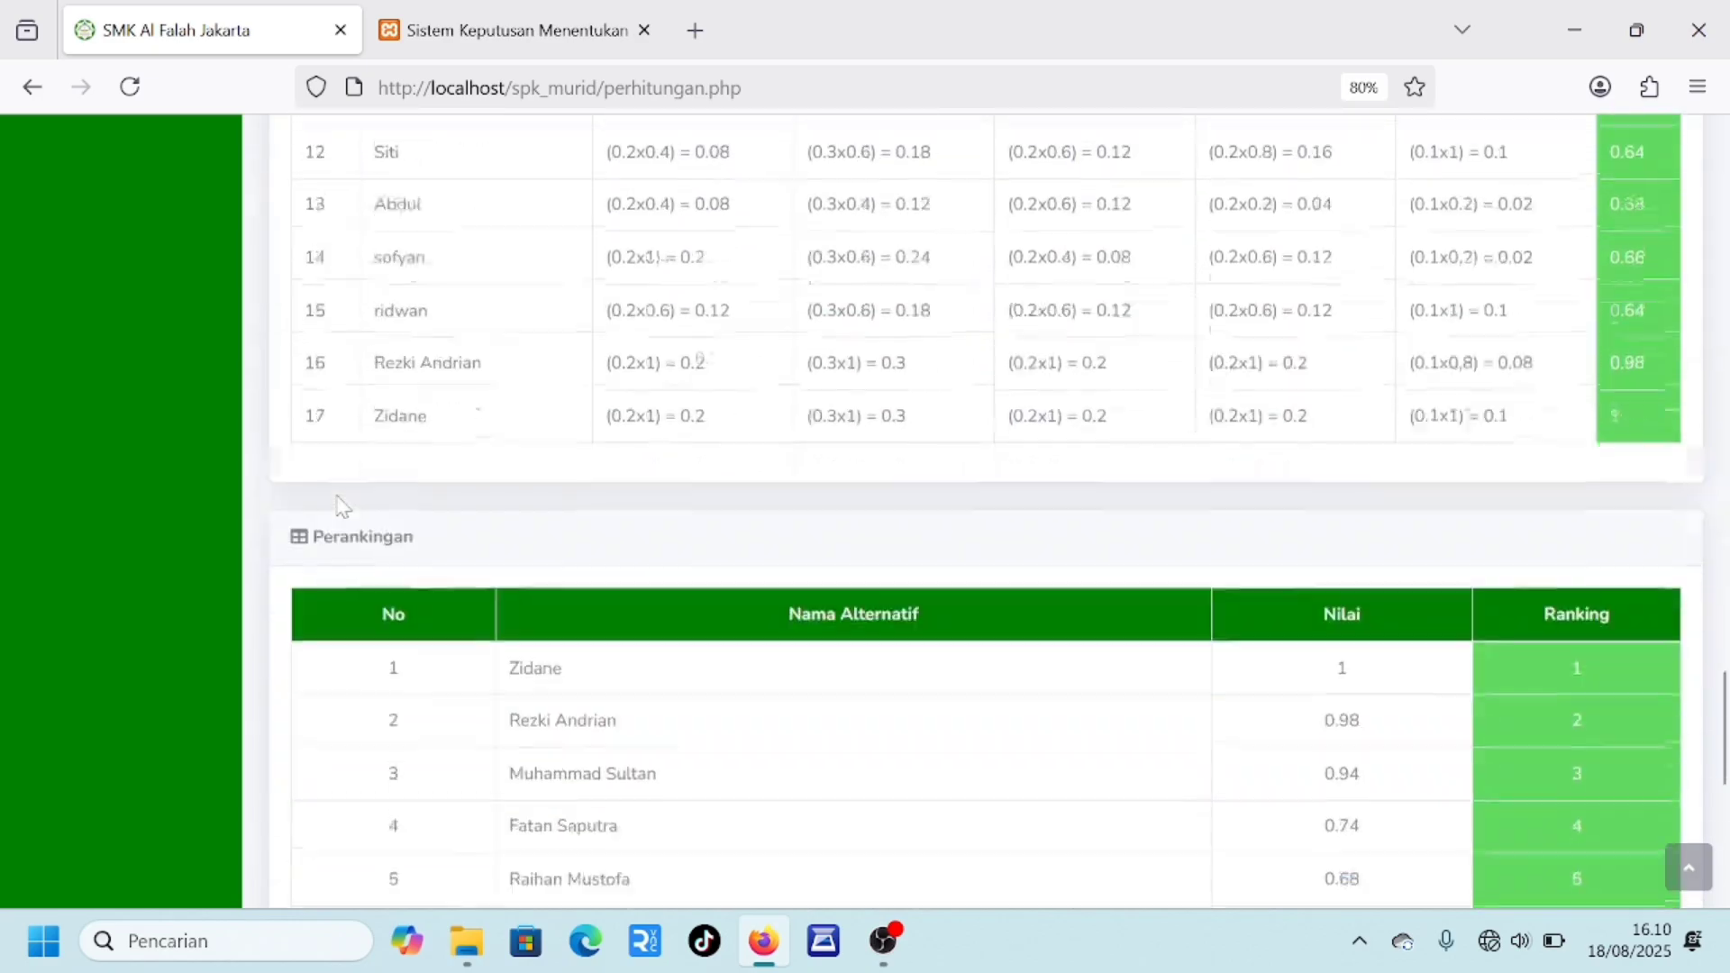
scroll(338, 503, "down", 2)
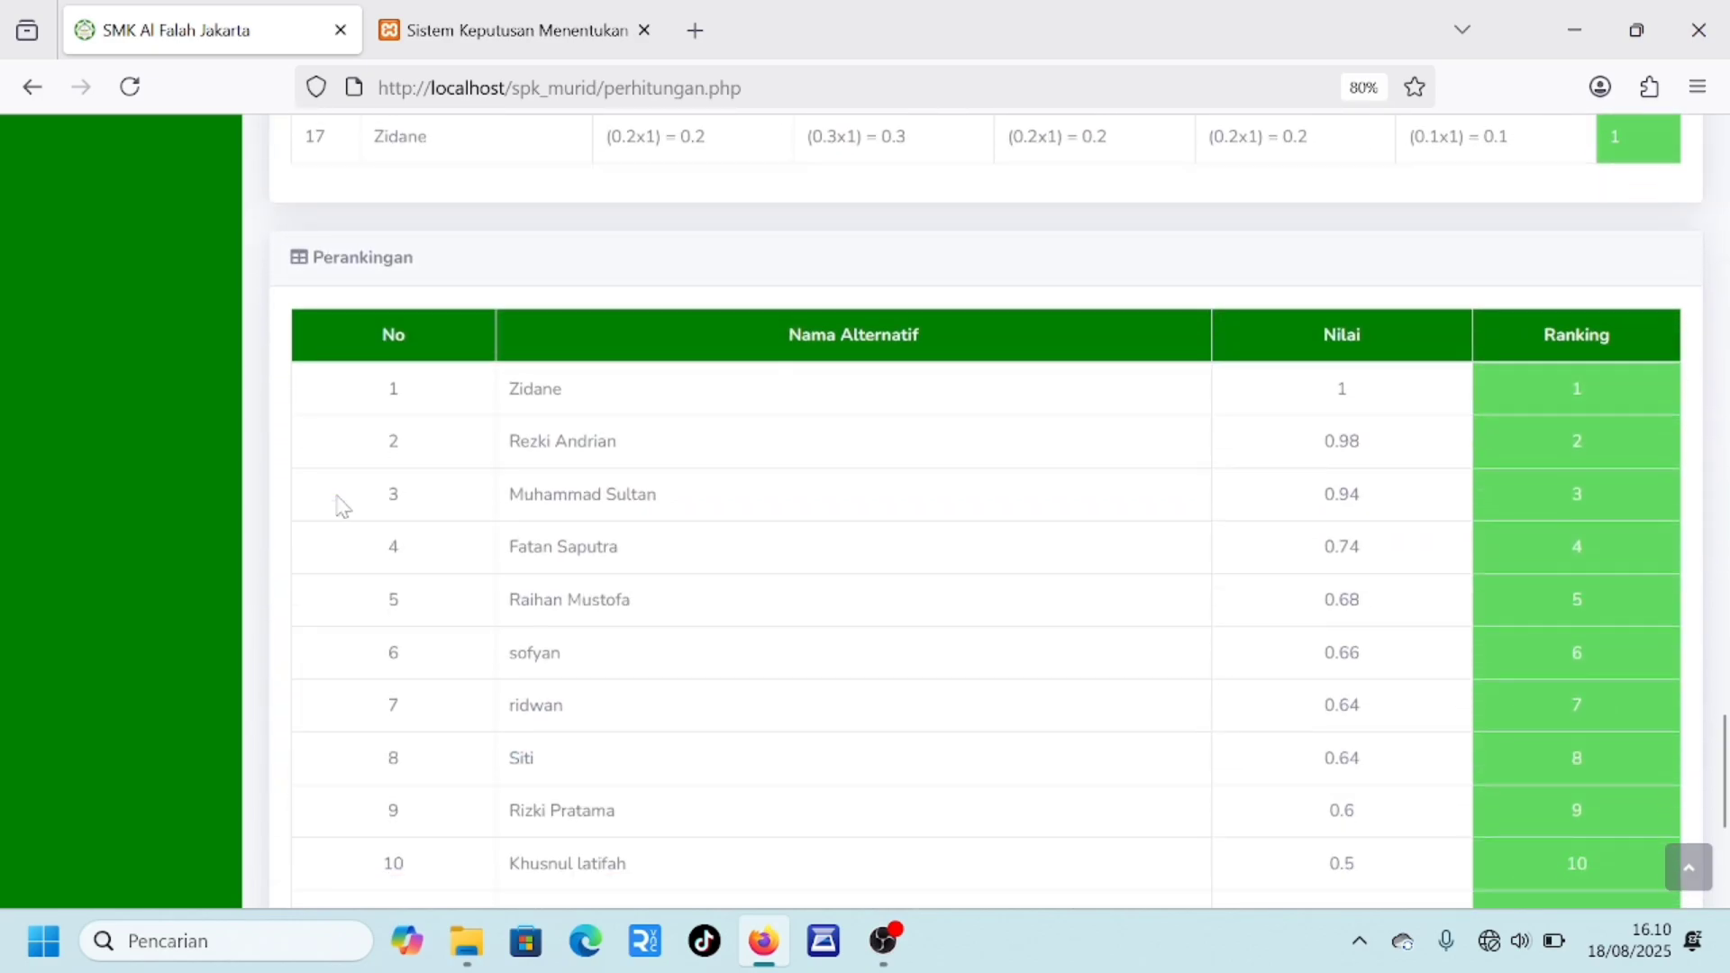
scroll(341, 505, "down", 1)
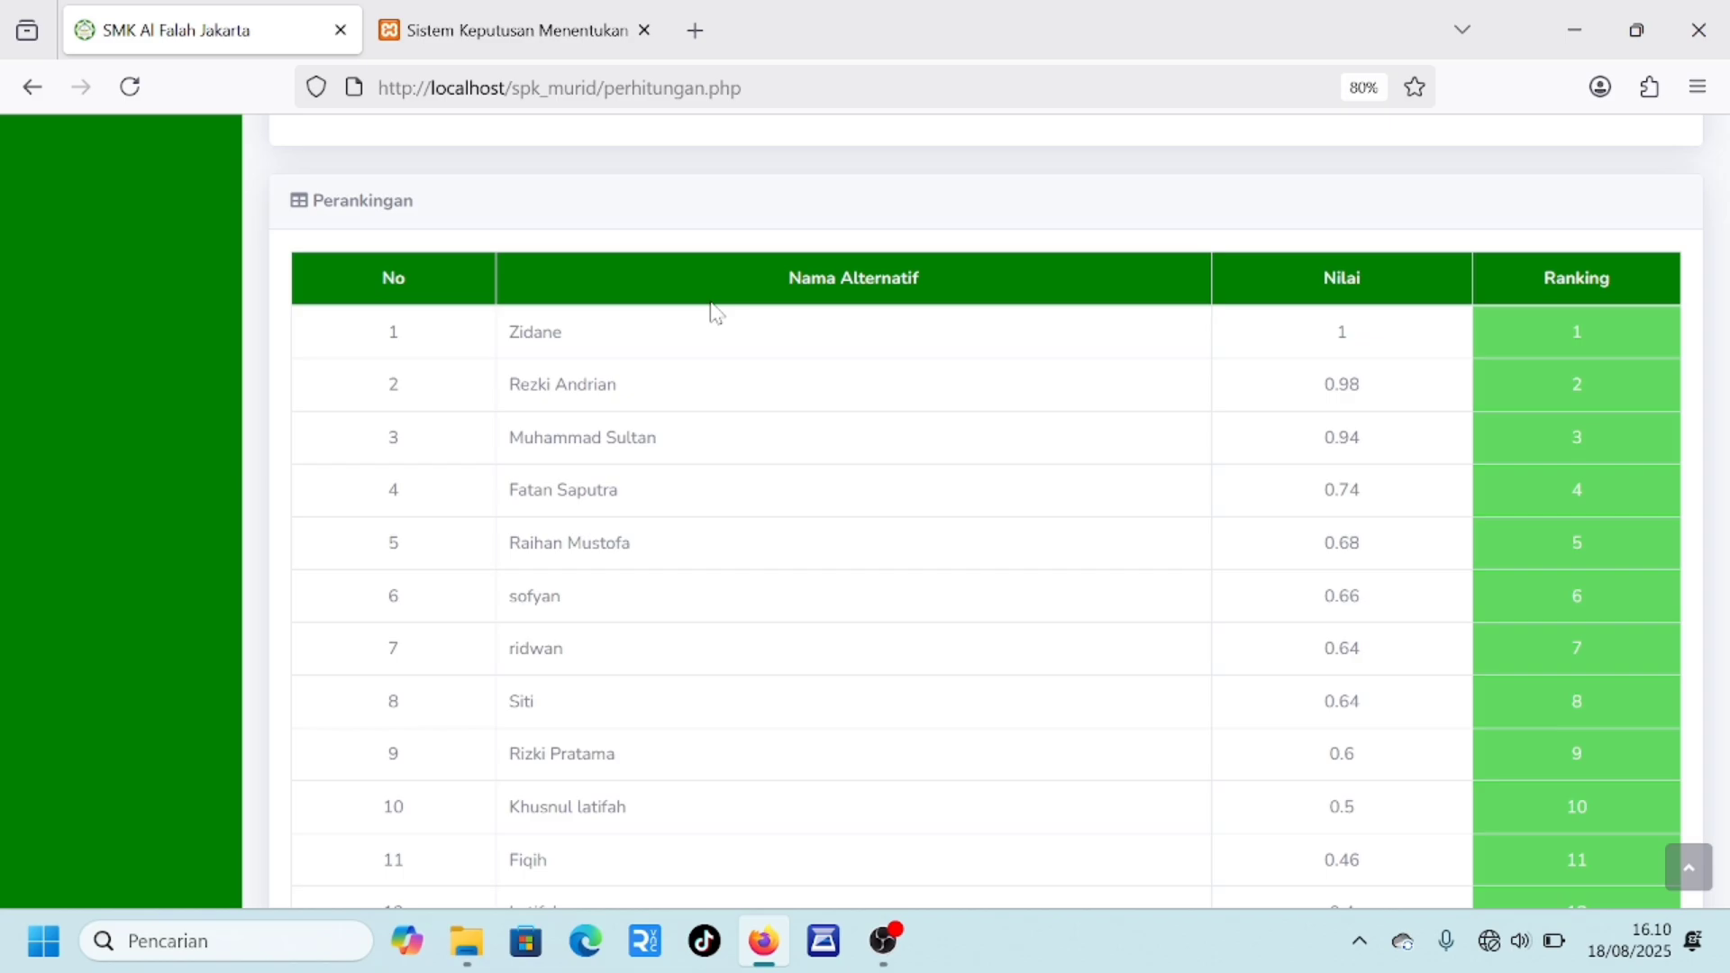
scroll(716, 313, "up", 10)
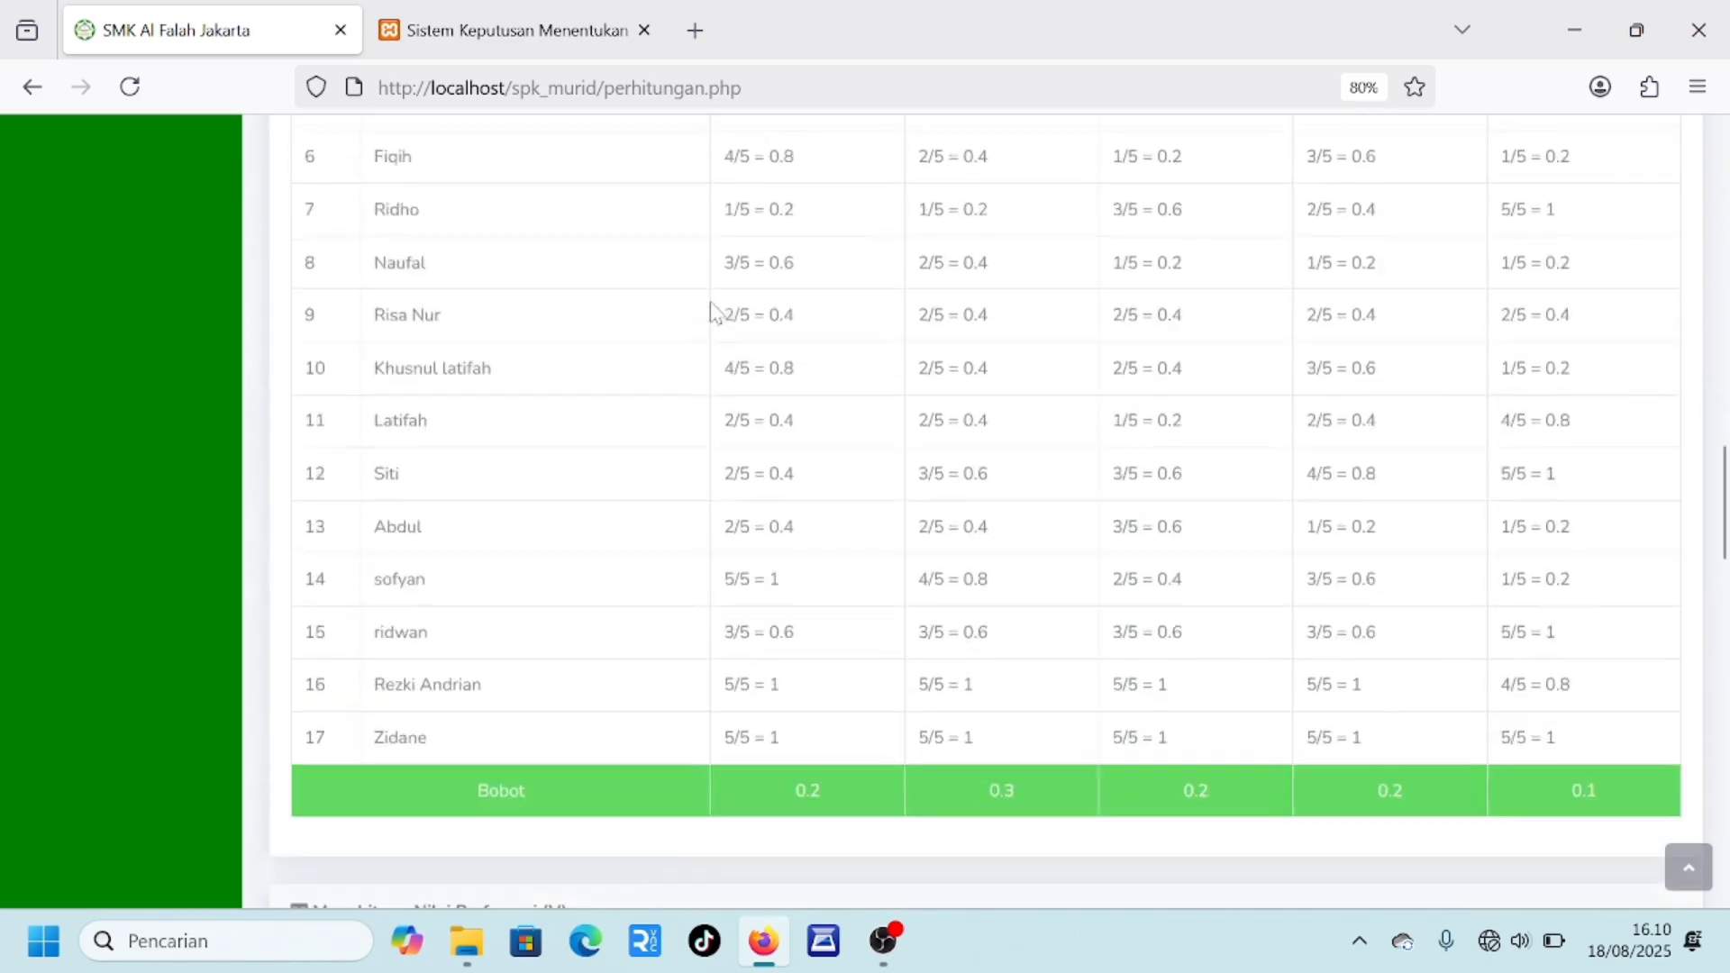
scroll(712, 307, "up", 15)
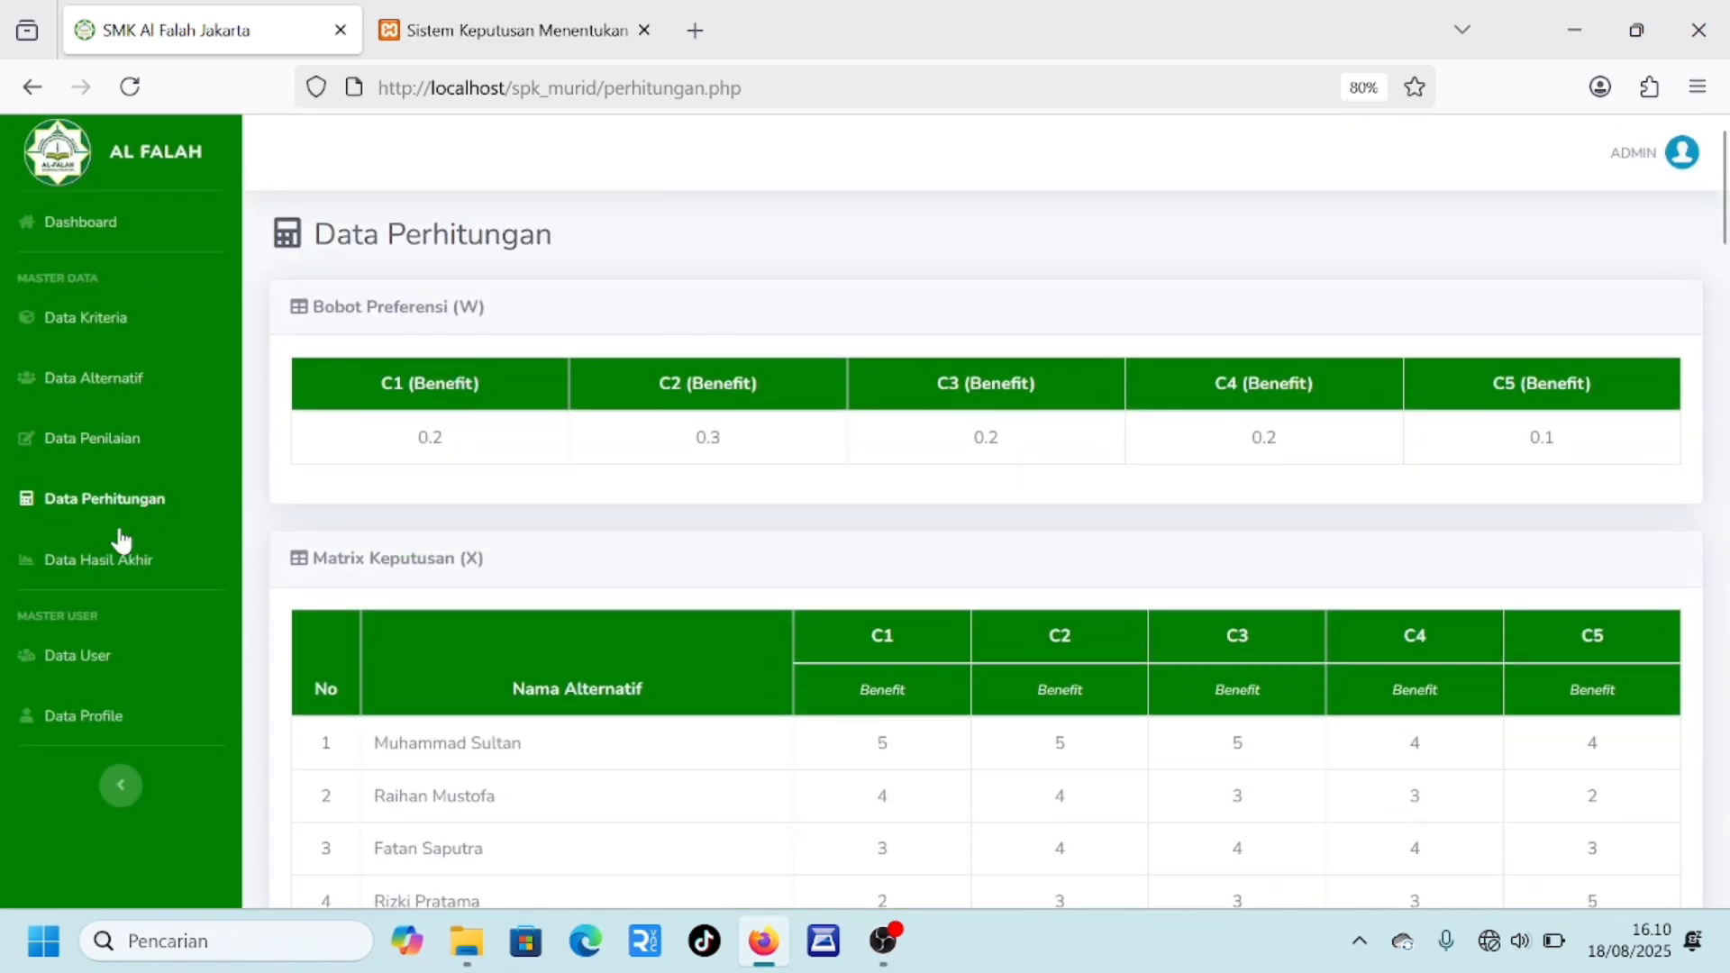
Open the final results, preview the printable ranking report, cancel printing and return to the results page
left_click(118, 559)
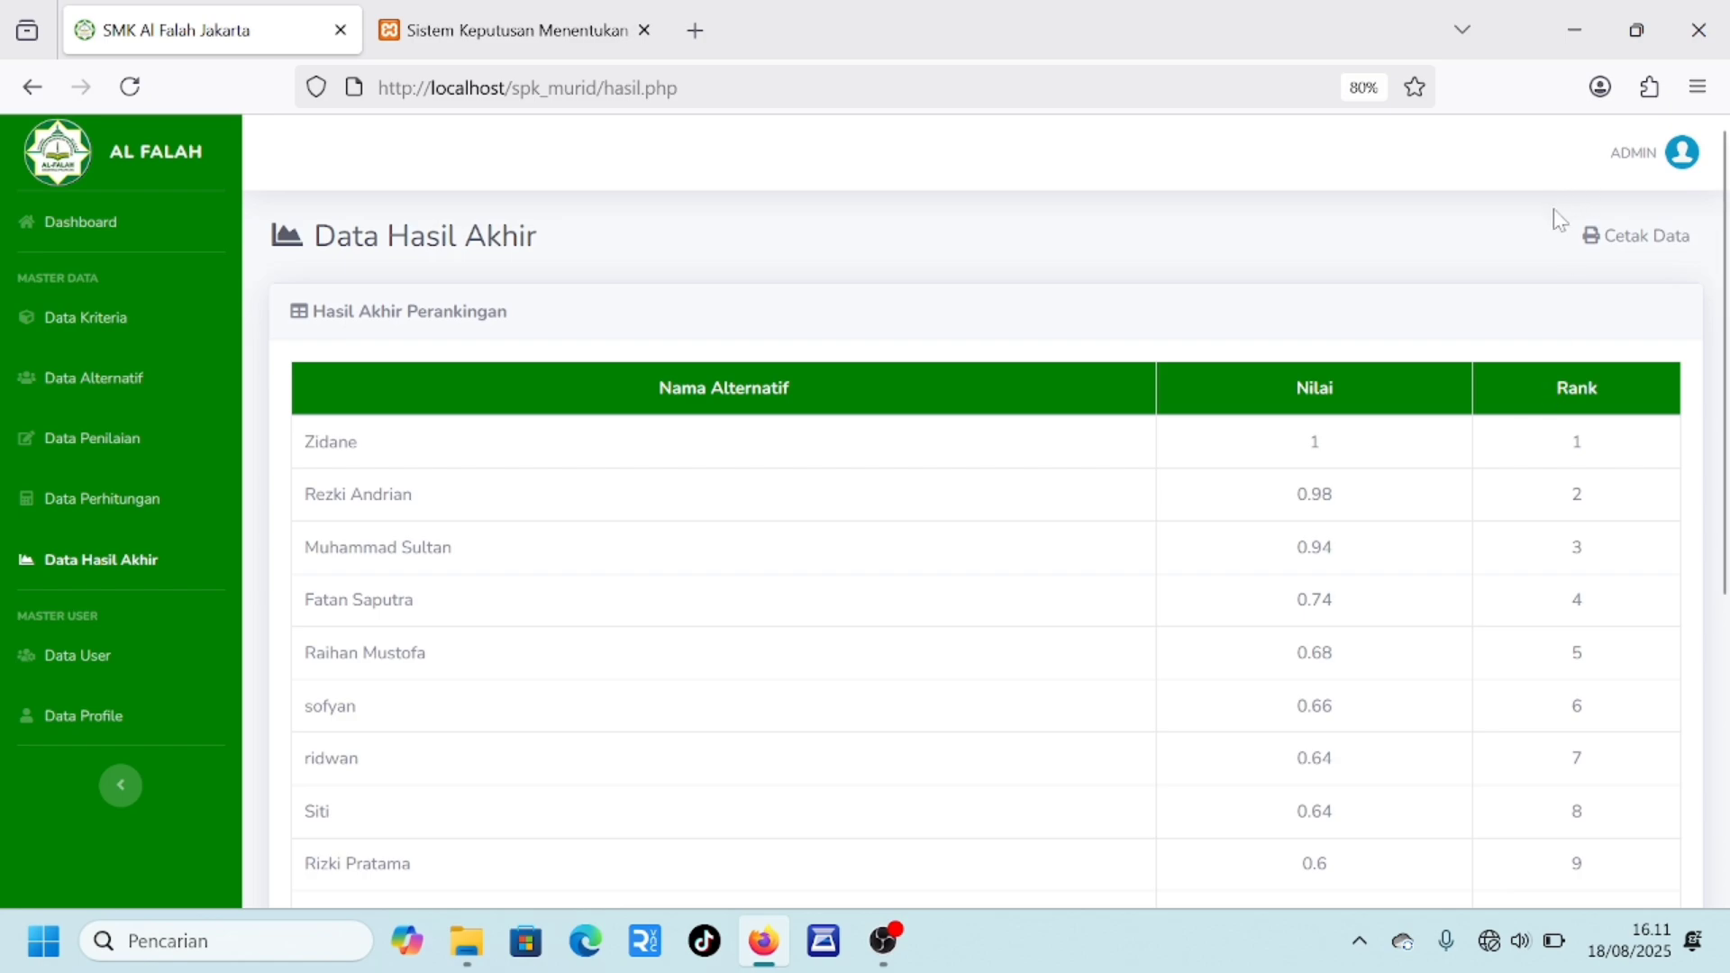
left_click(1619, 242)
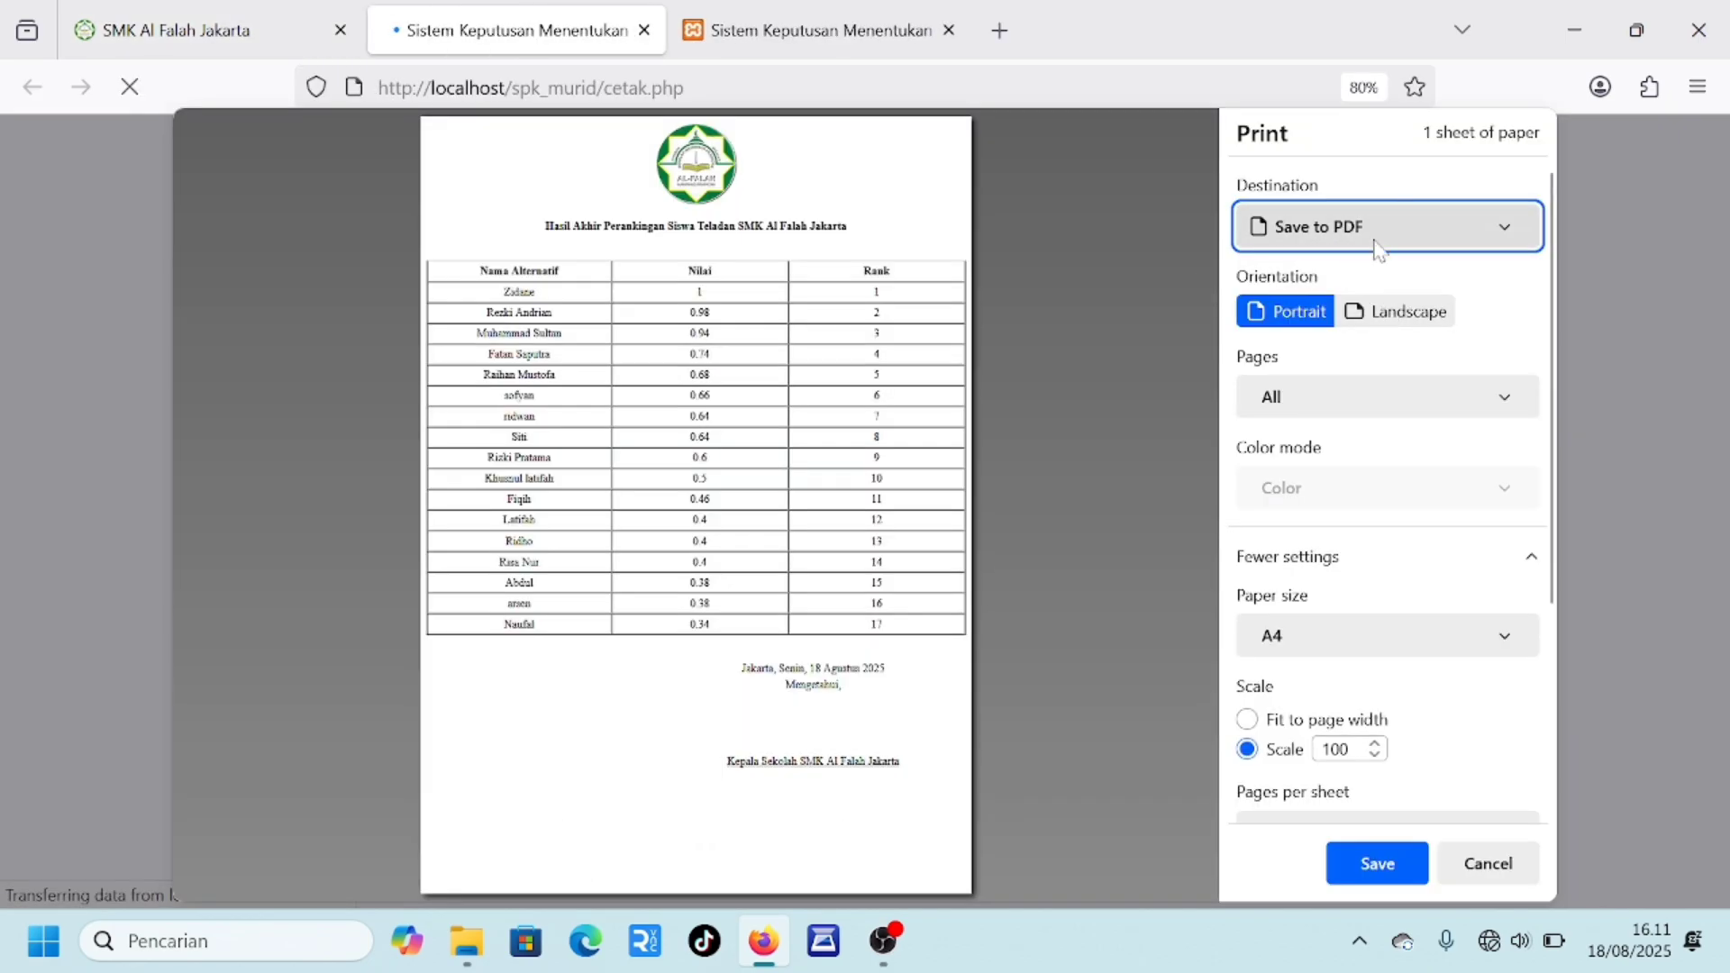
left_click(1465, 852)
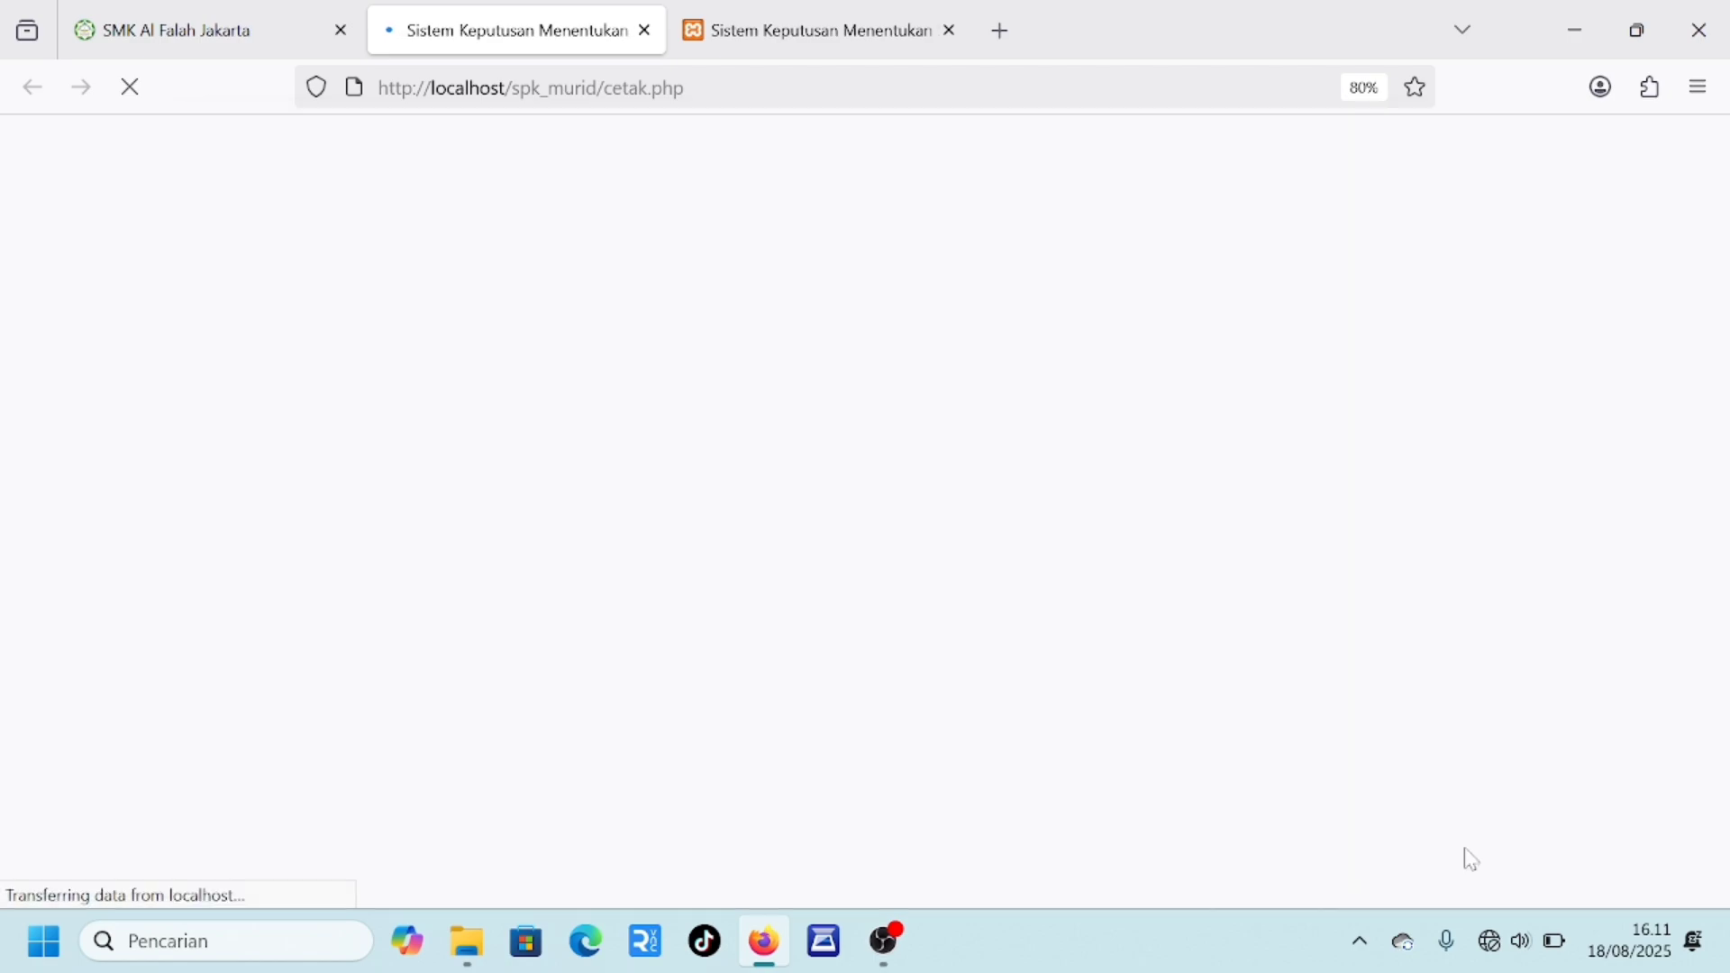
left_click(237, 8)
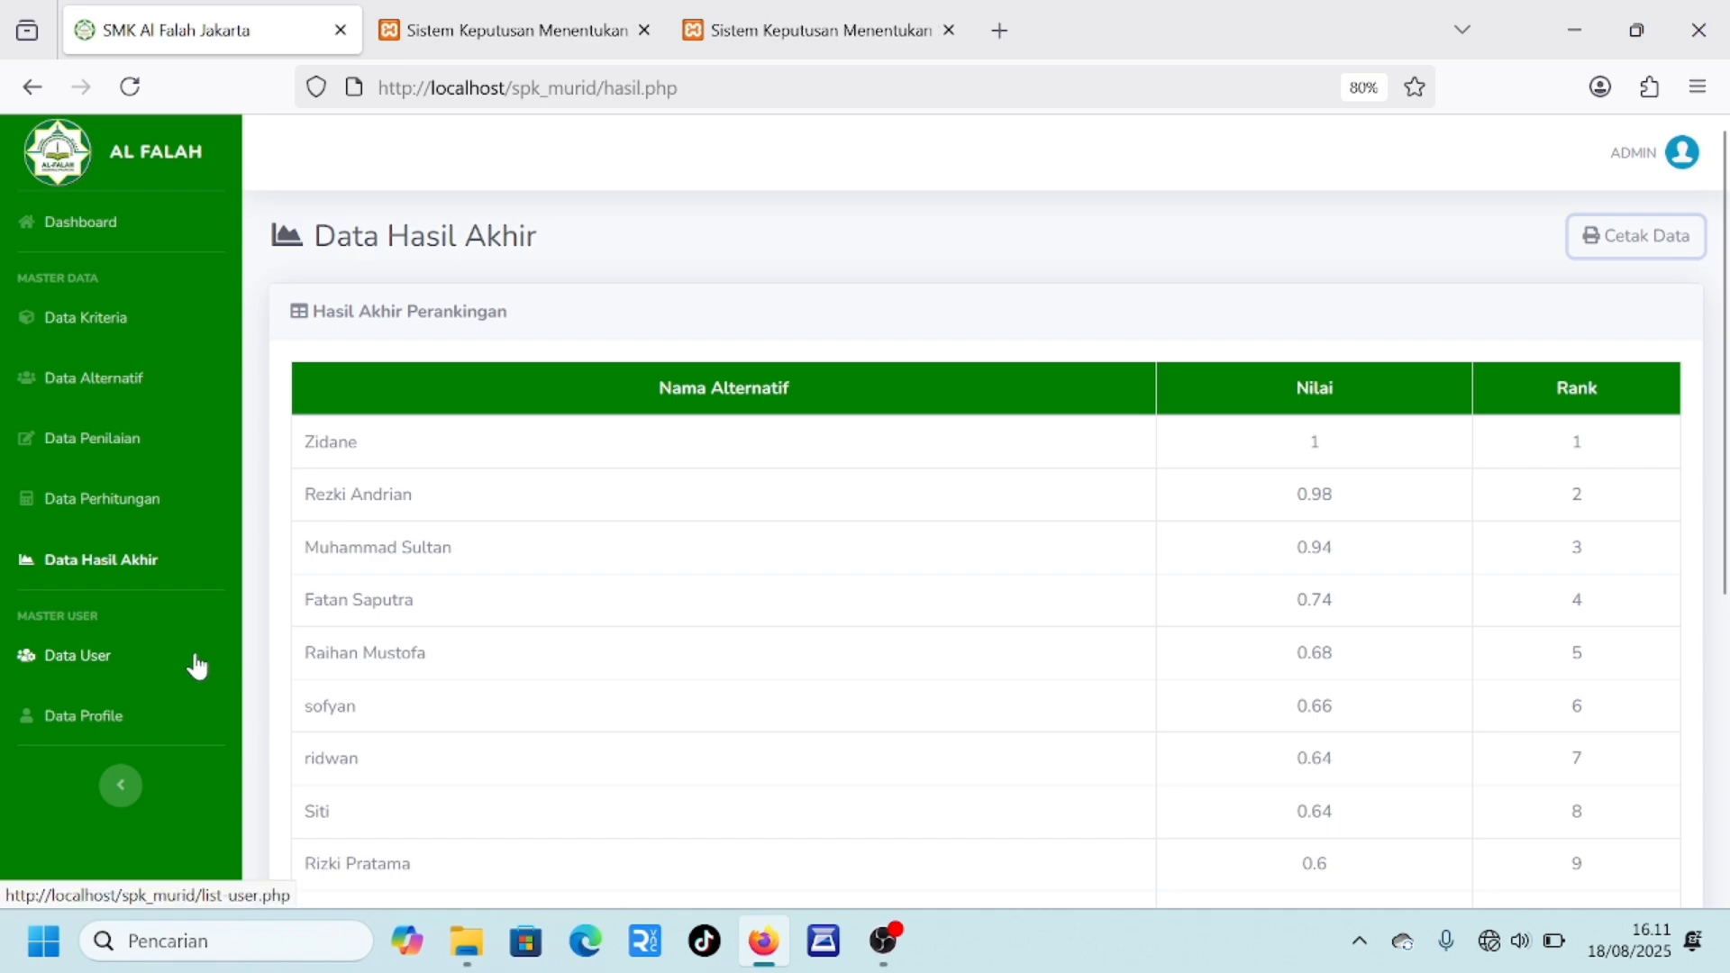
Delete the student in row 17 on the second page of the alternatives data and confirm the removal
left_click(163, 373)
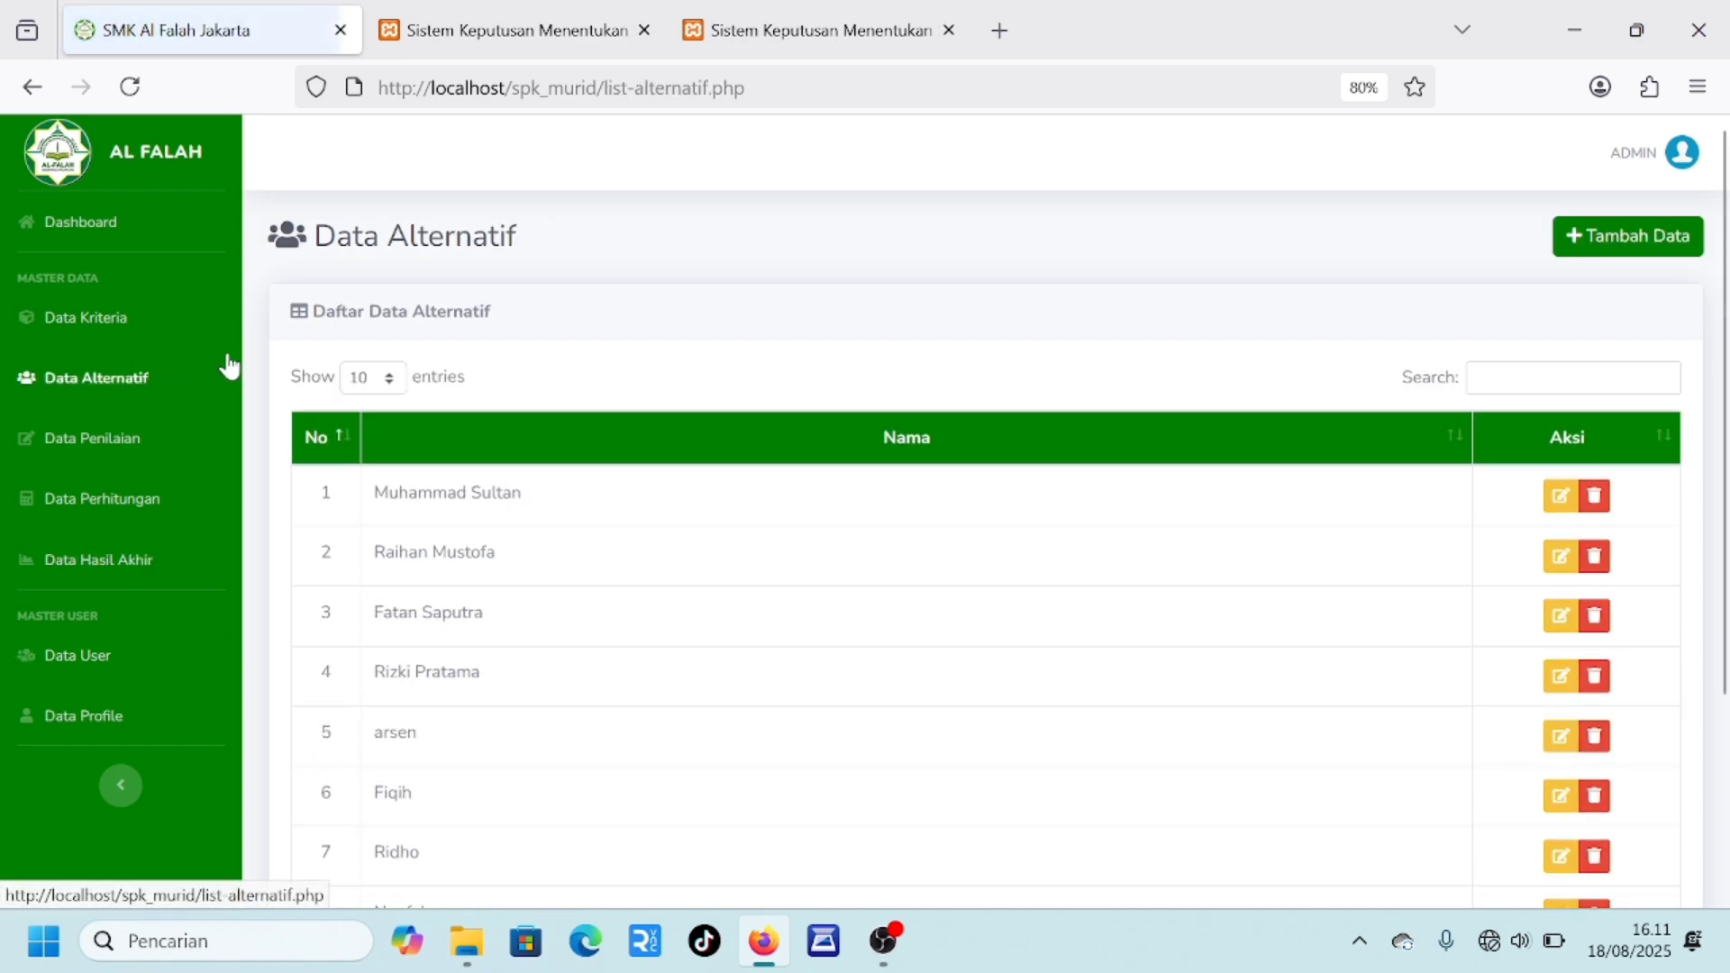
scroll(565, 440, "down", 3)
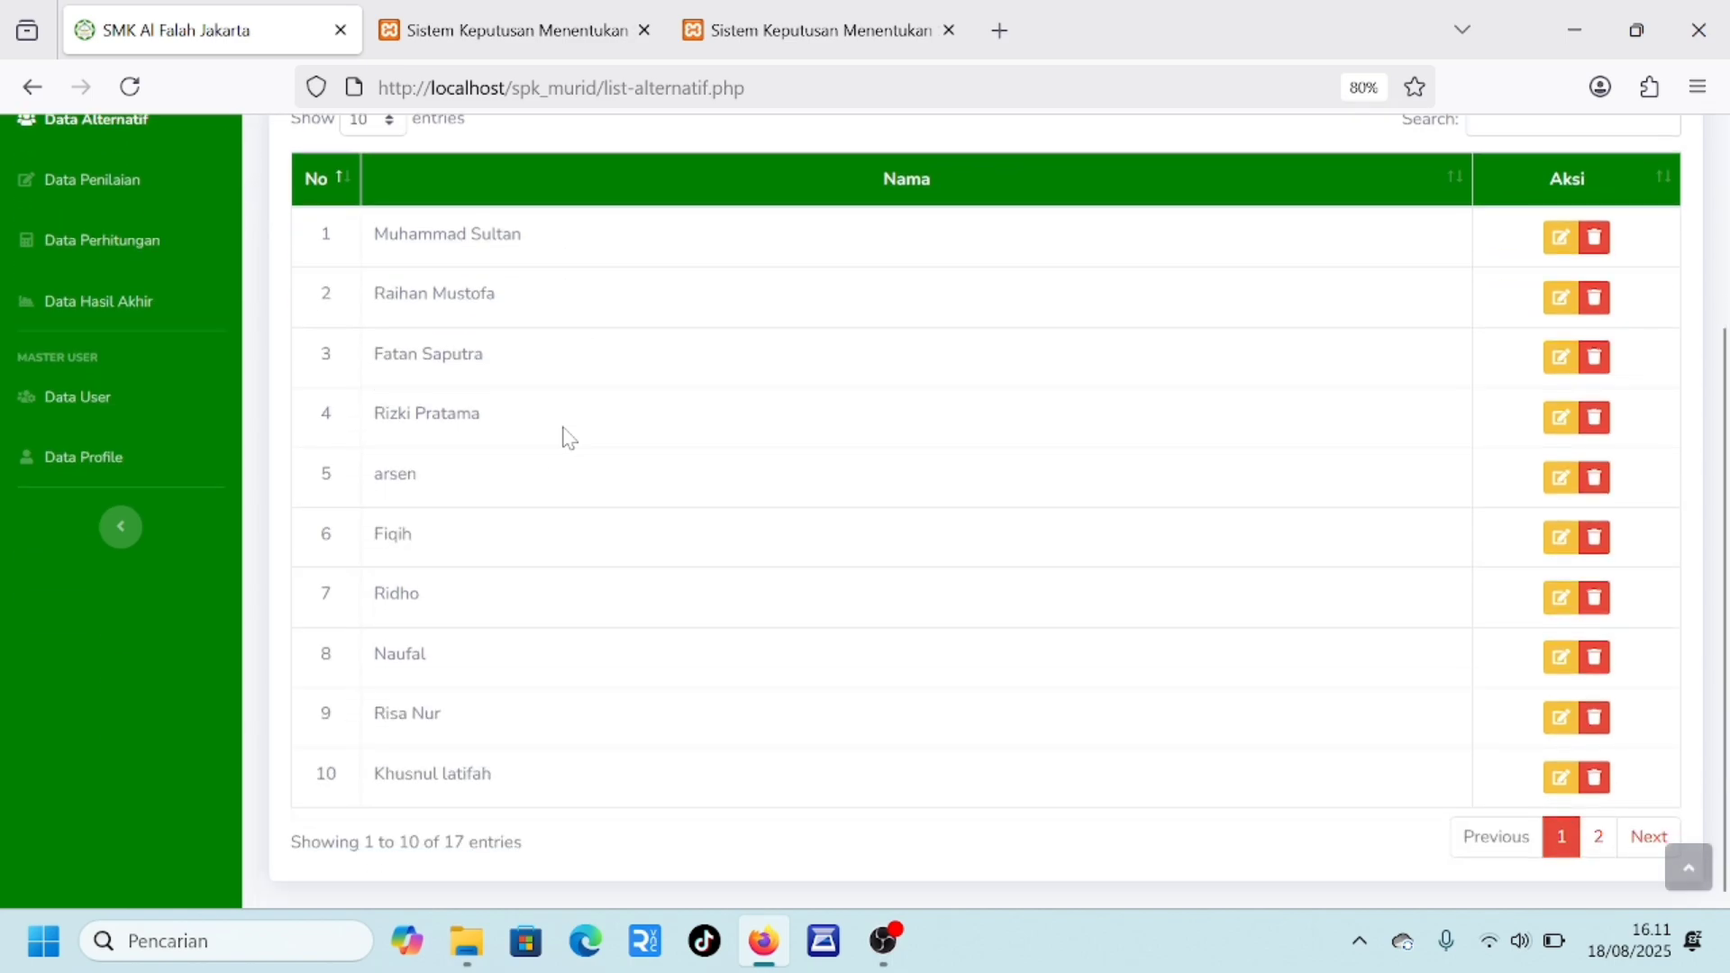
left_click(1649, 836)
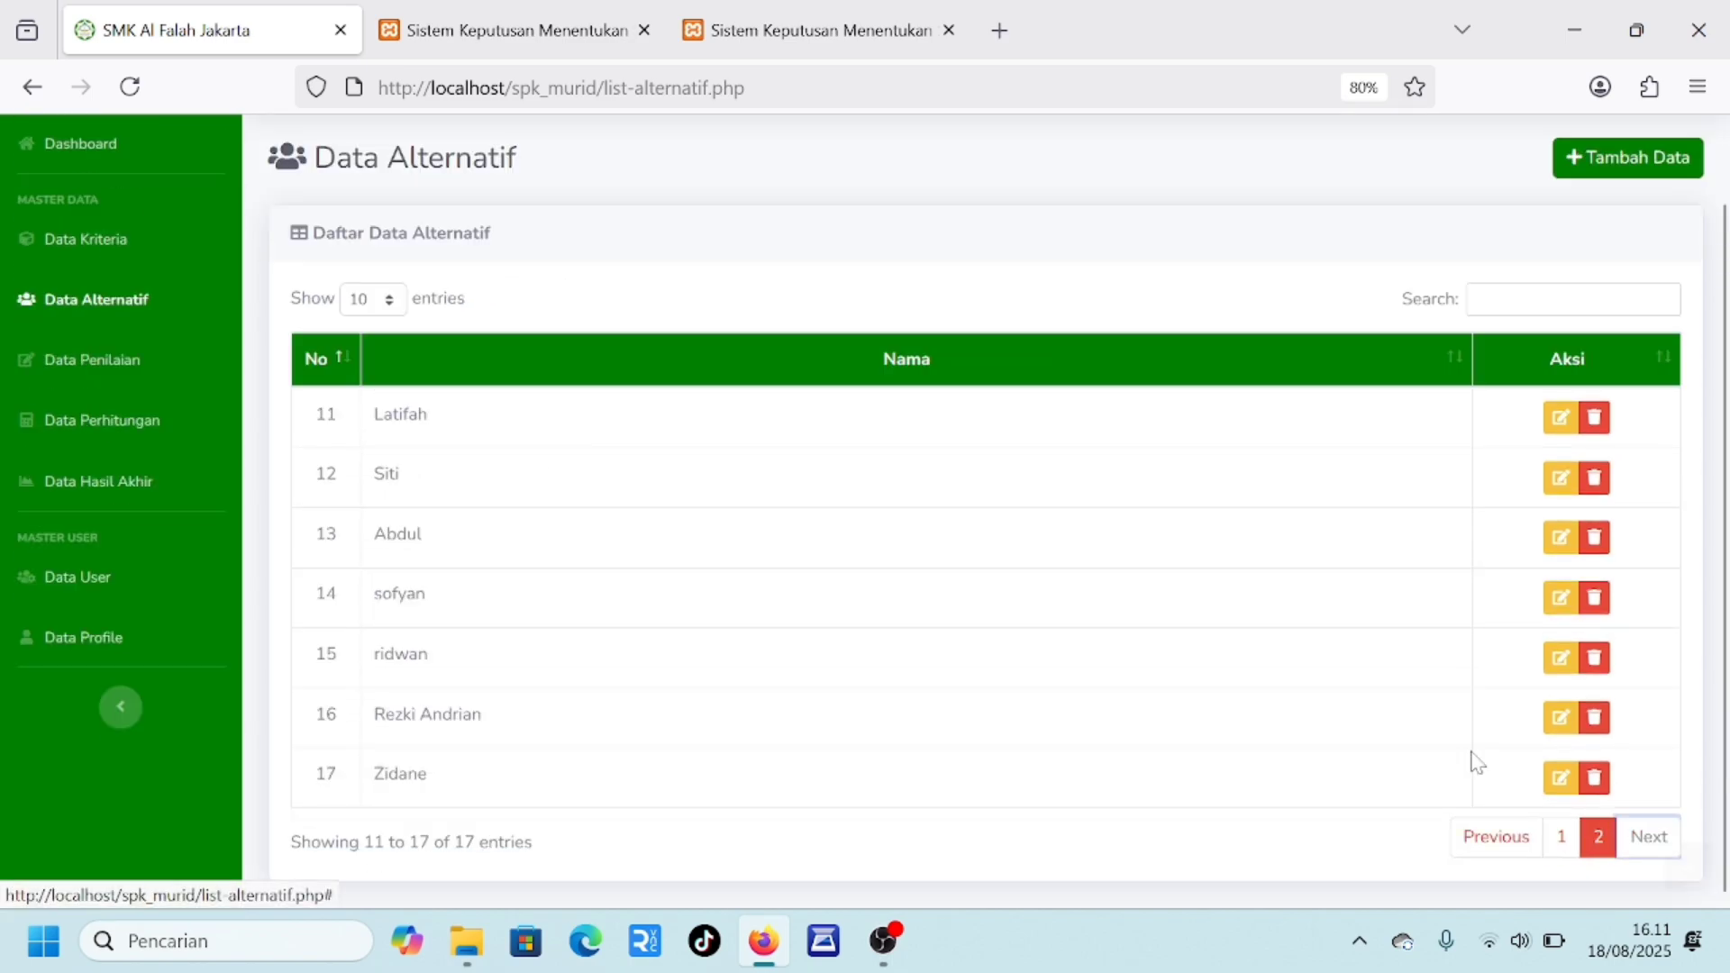
left_click(1591, 780)
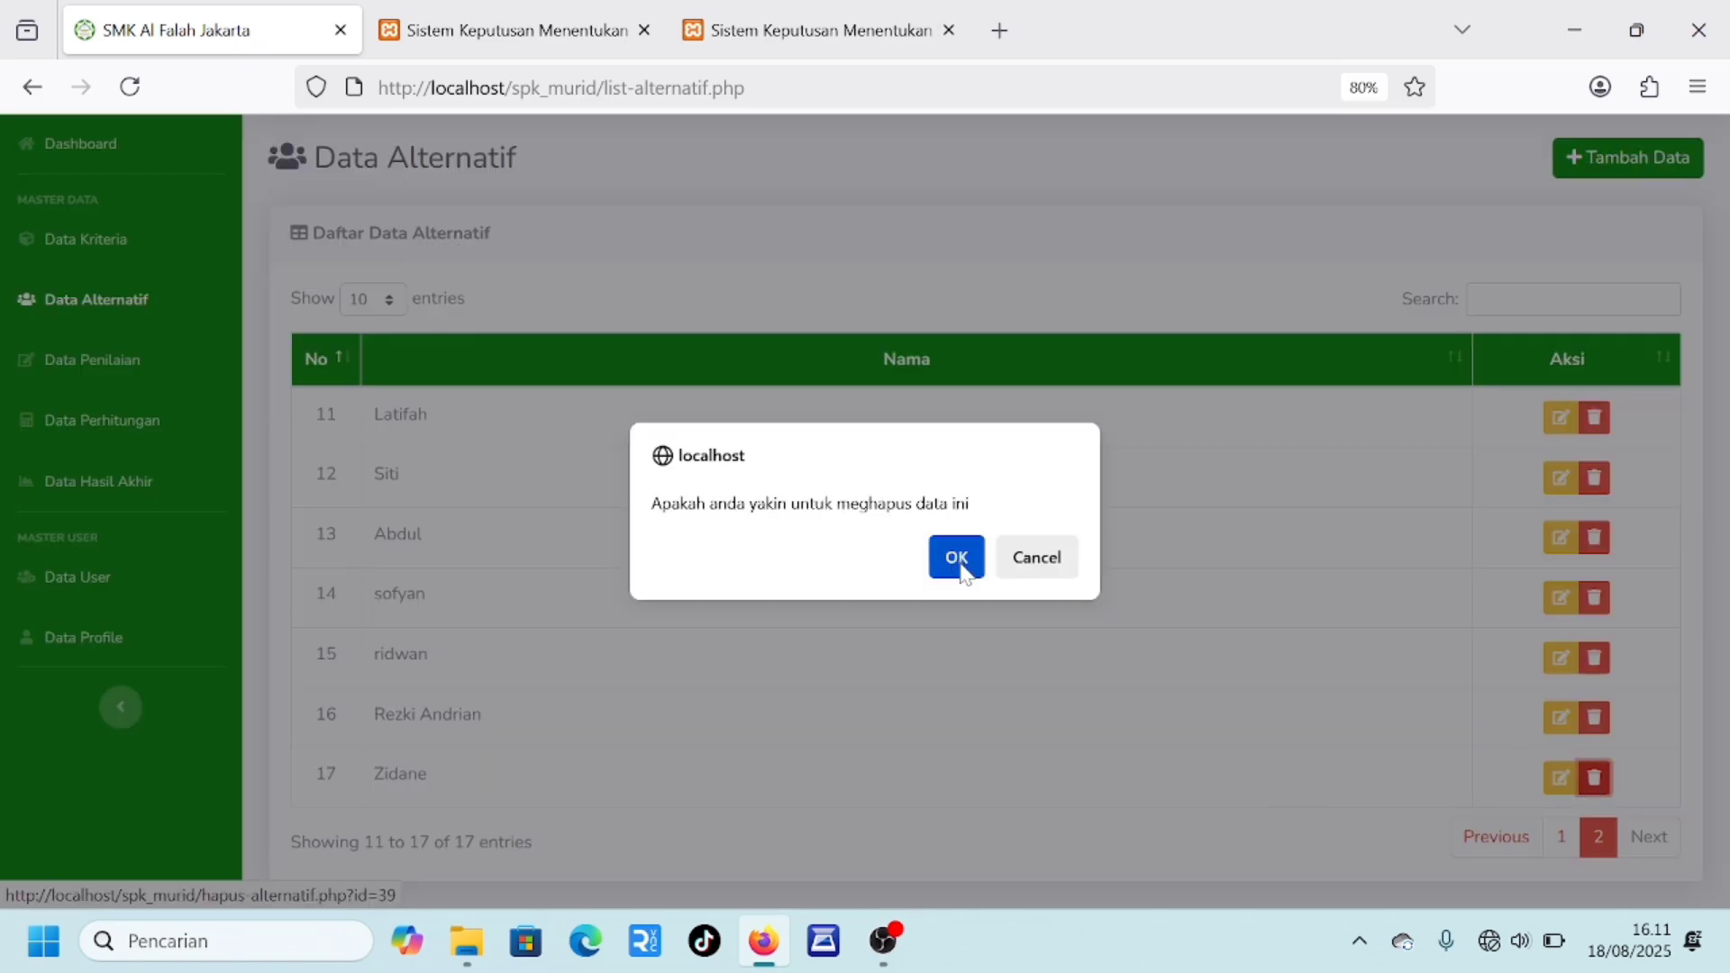
left_click(961, 568)
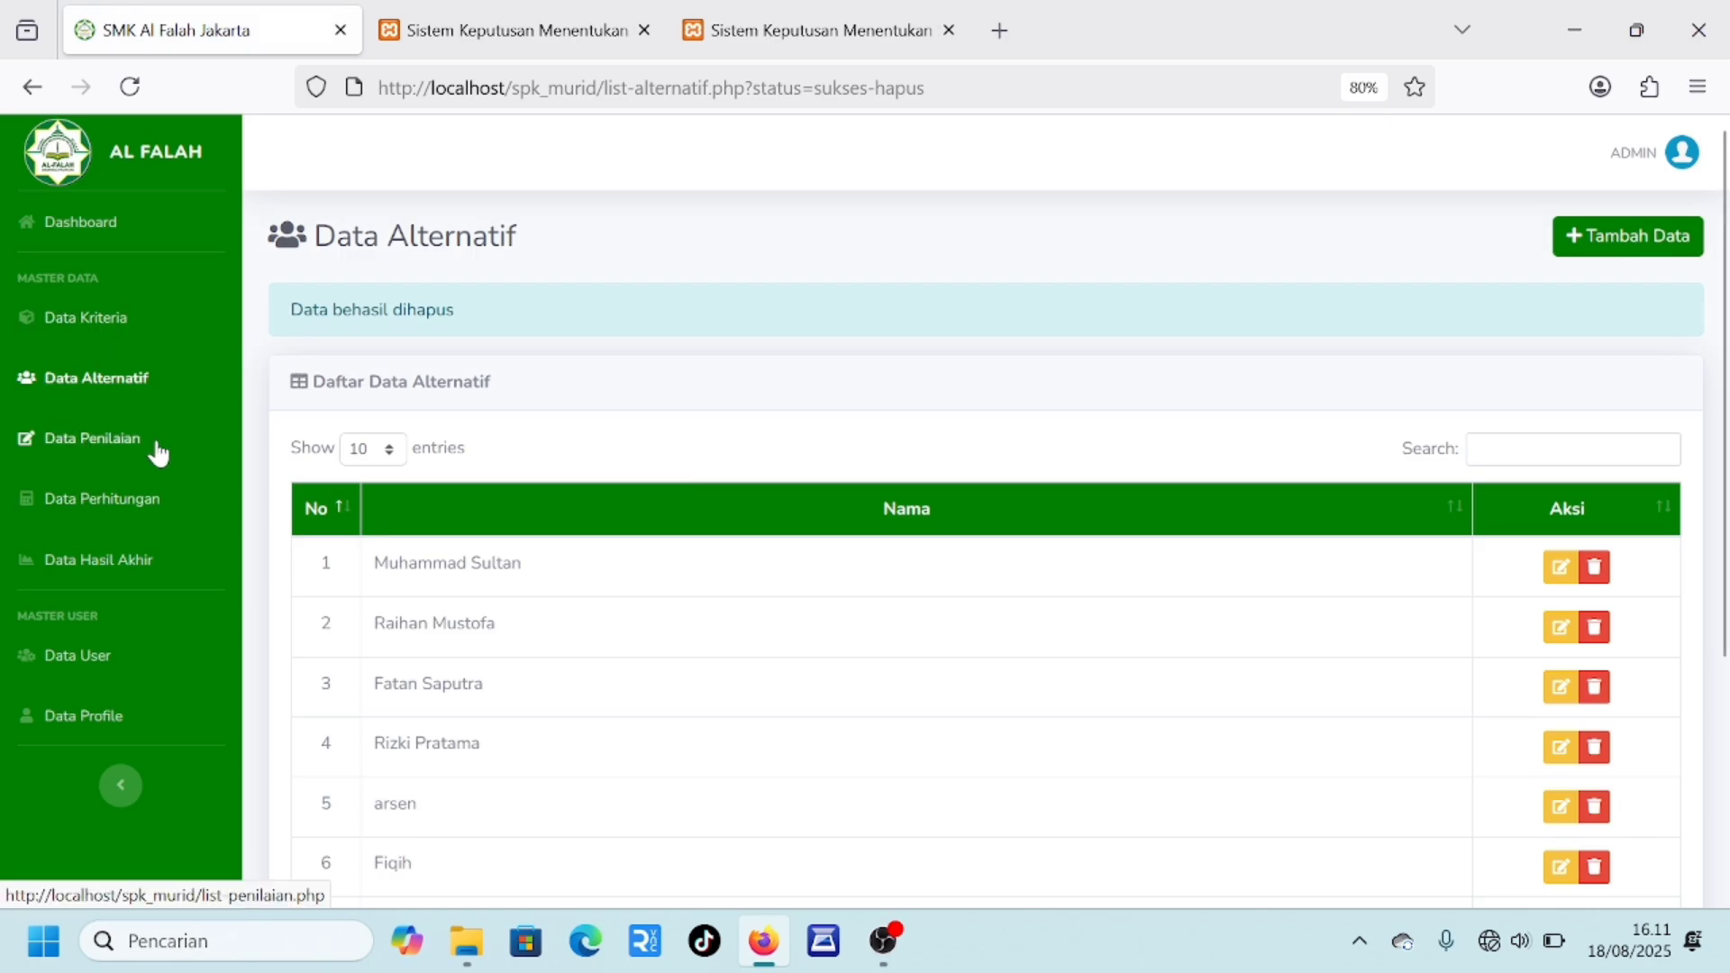
Reopen the calculation data and check the matrices, preference values and ranking after the student's removal
left_click(142, 501)
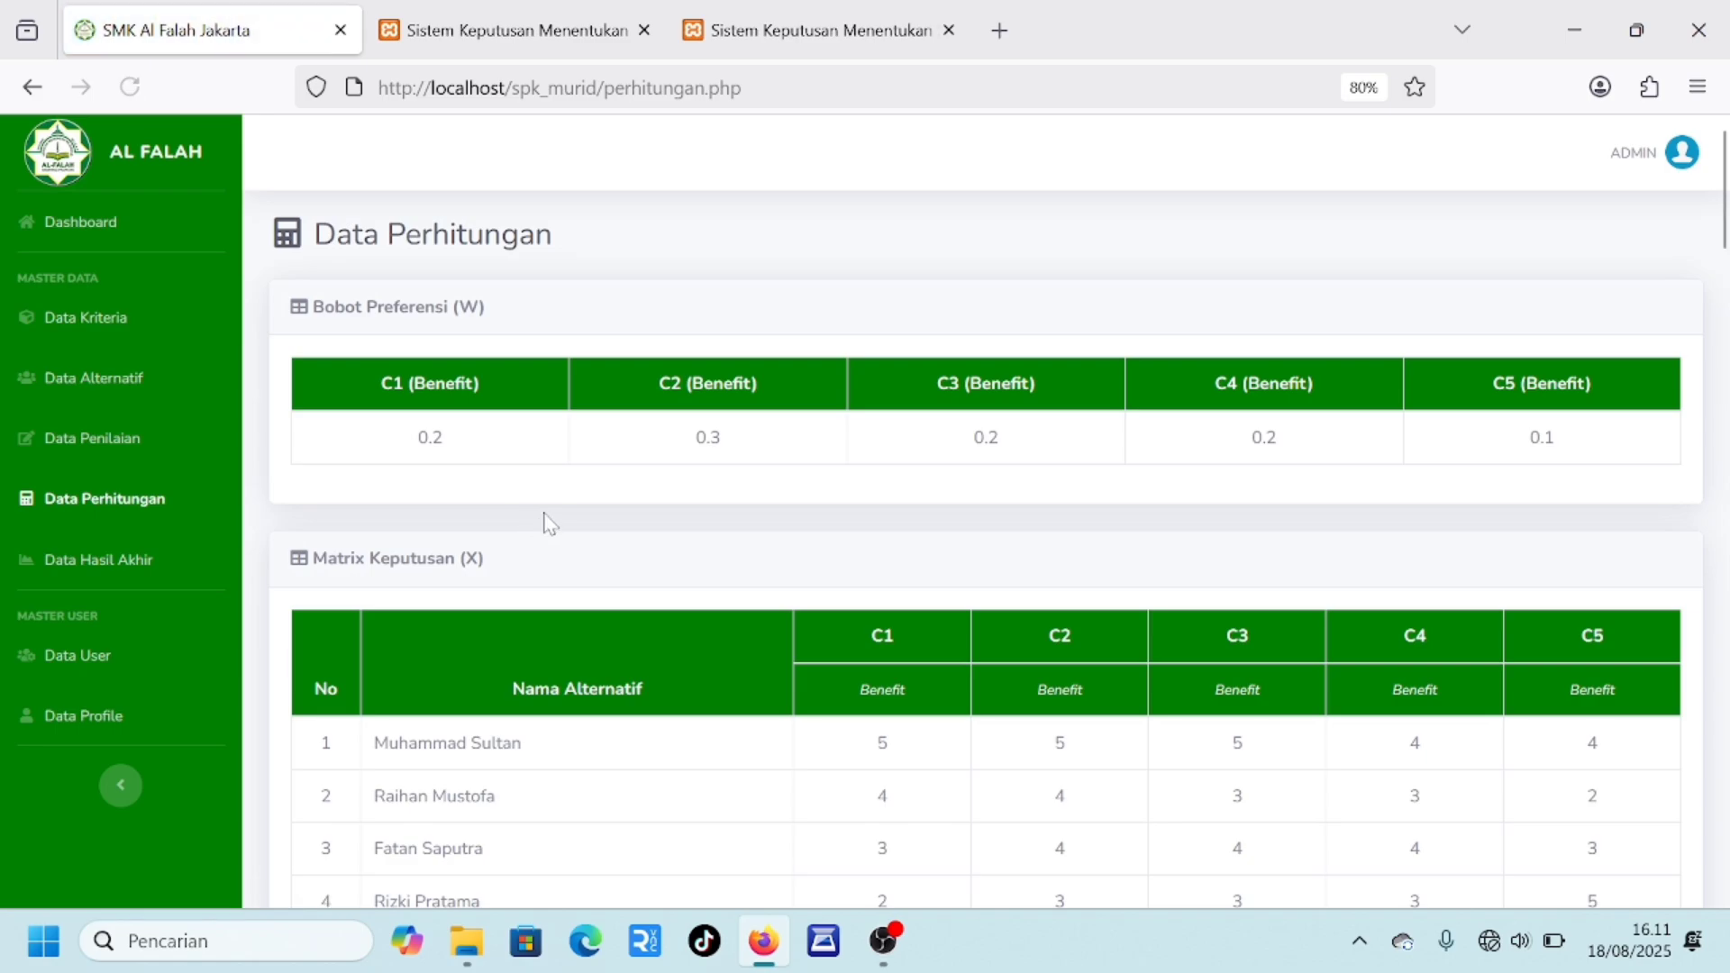
scroll(550, 522, "down", 1)
scroll(550, 522, "down", 12)
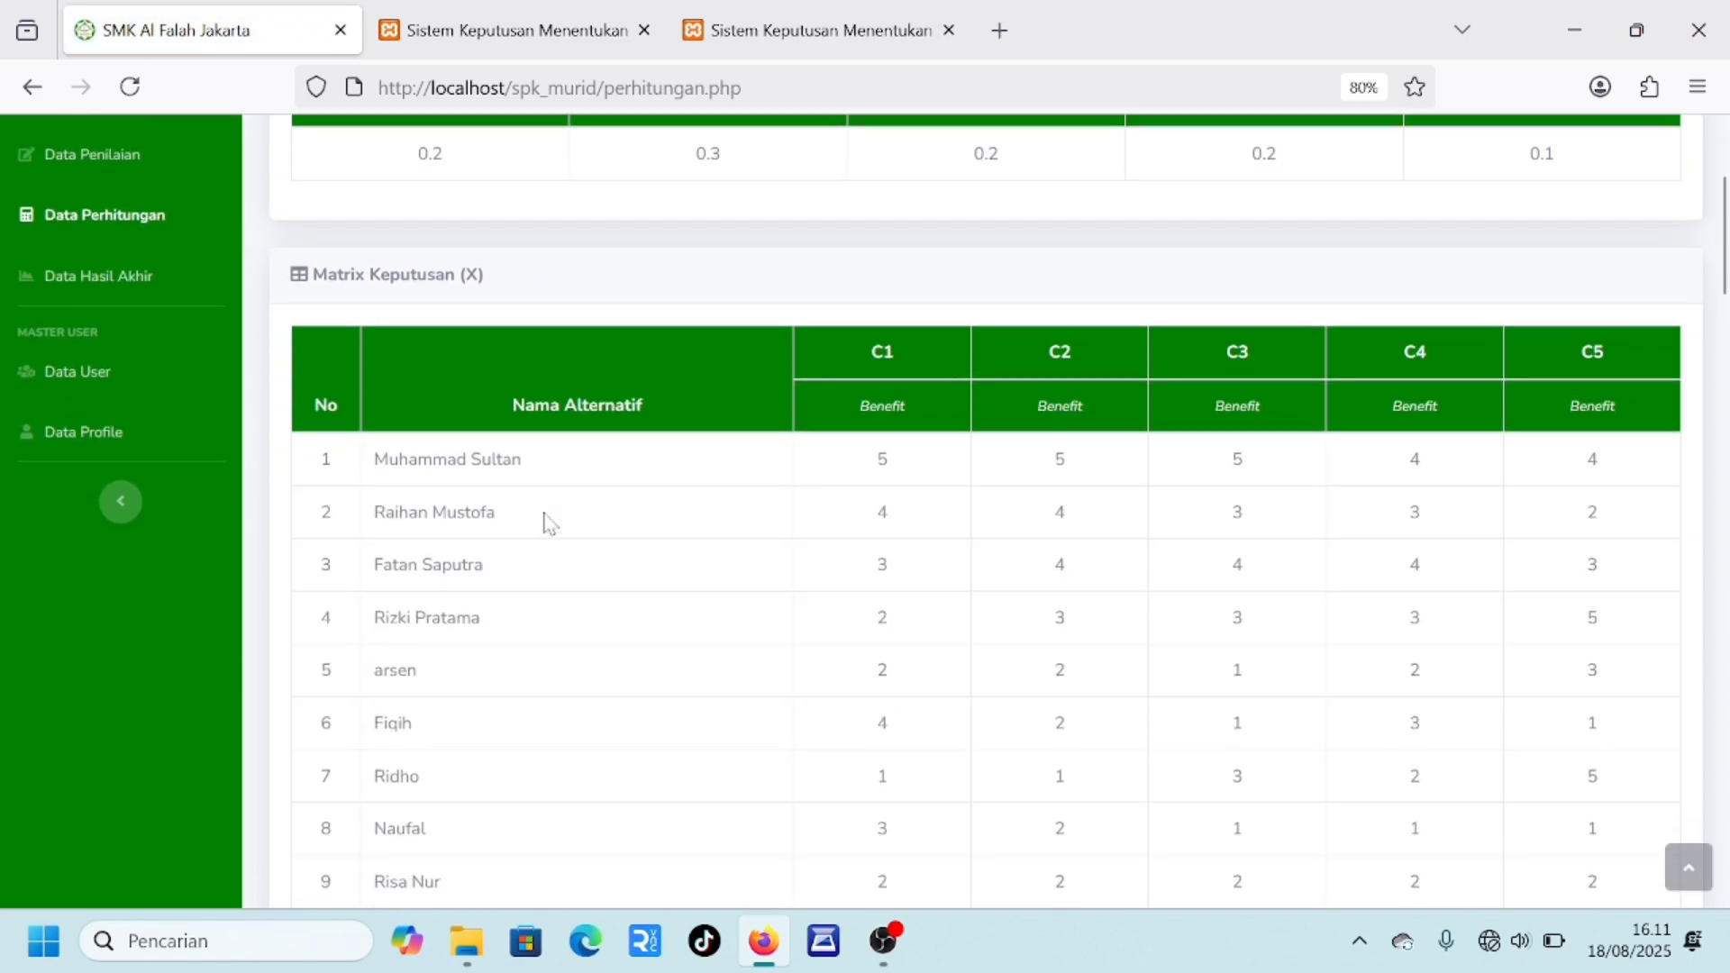
scroll(547, 522, "down", 15)
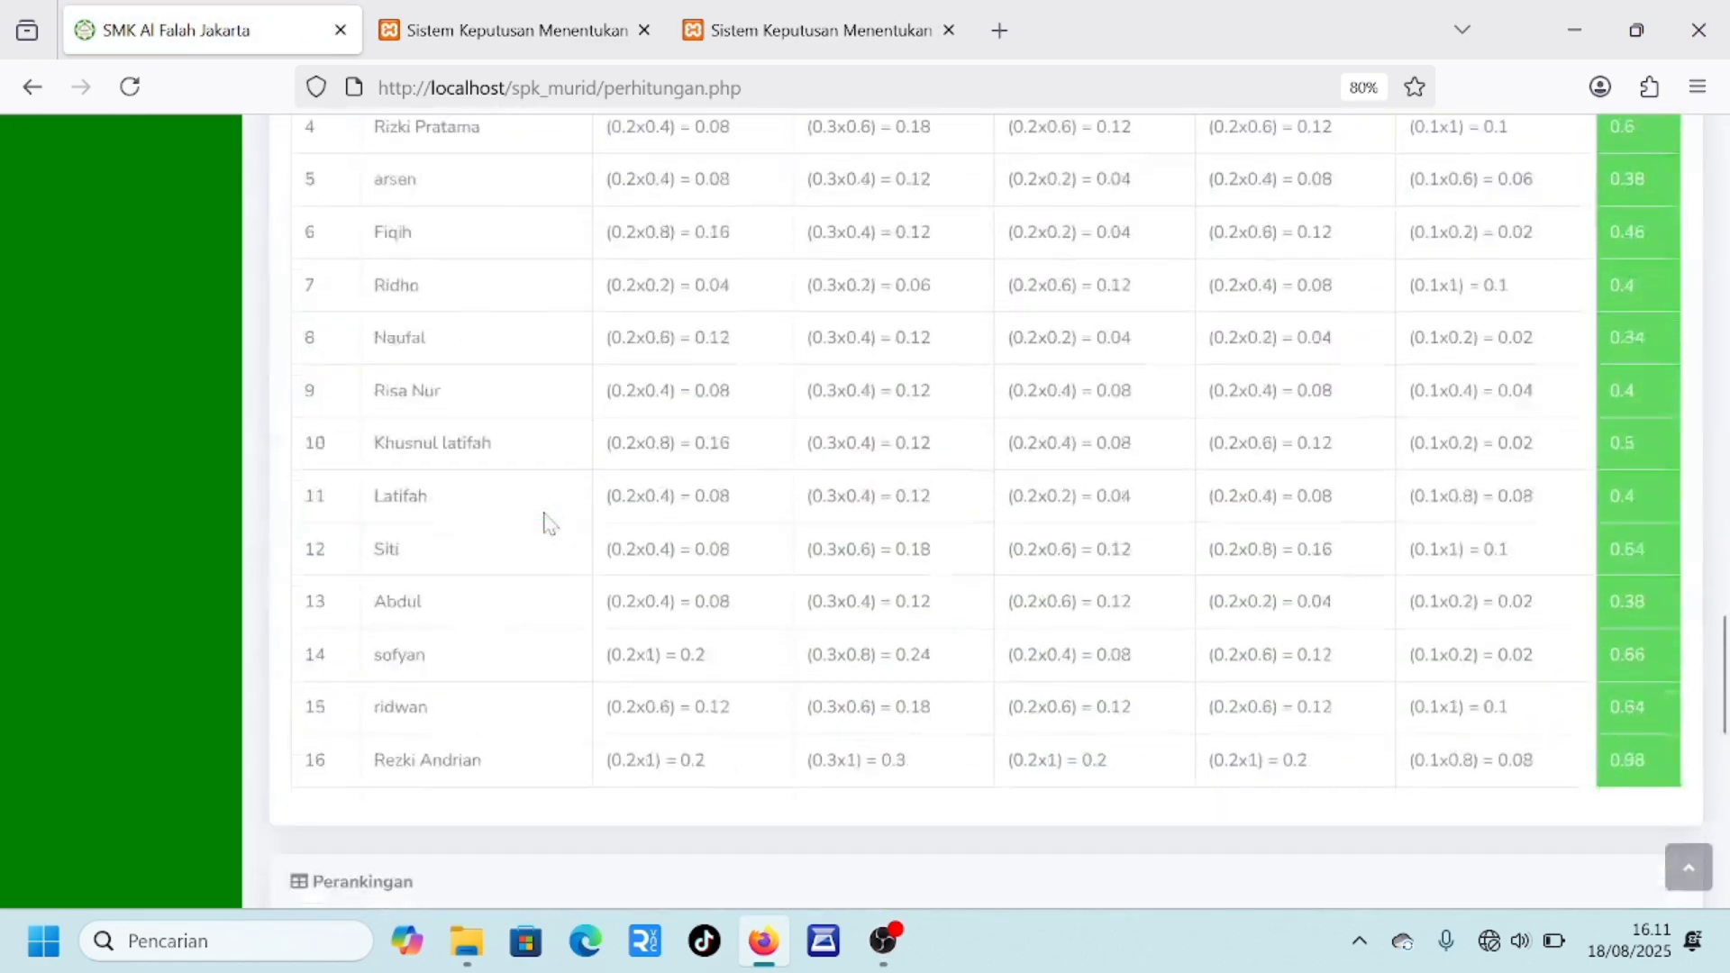
scroll(547, 523, "up", 1)
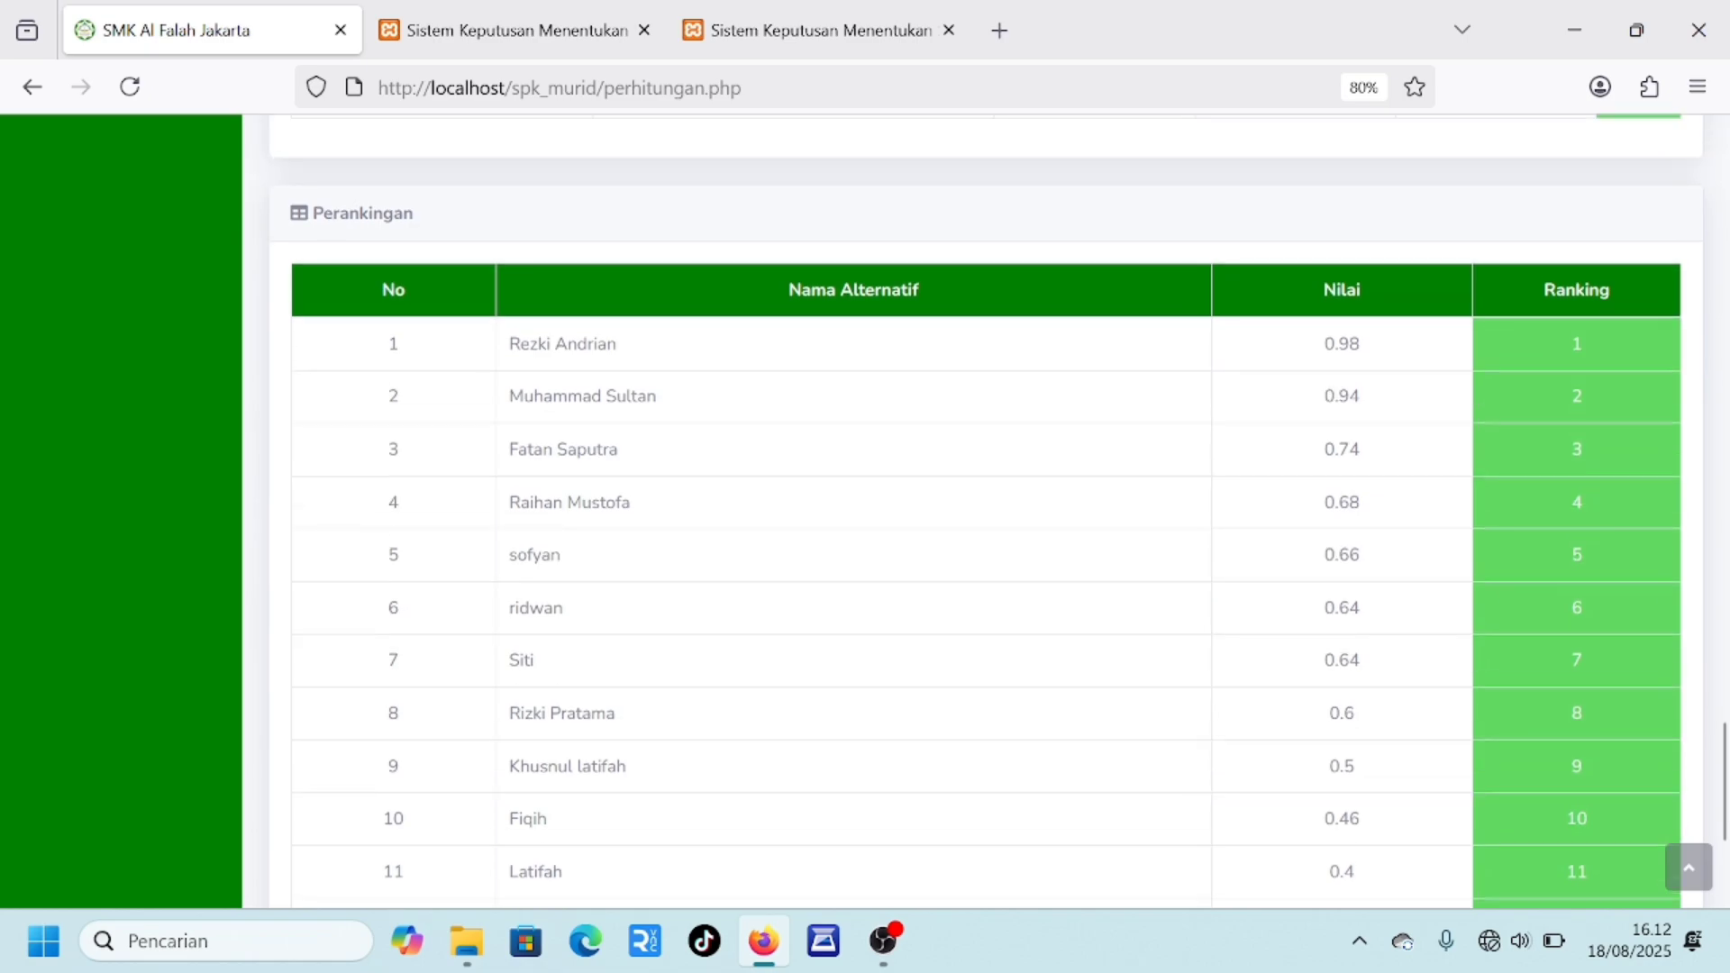
scroll(547, 522, "down", 1)
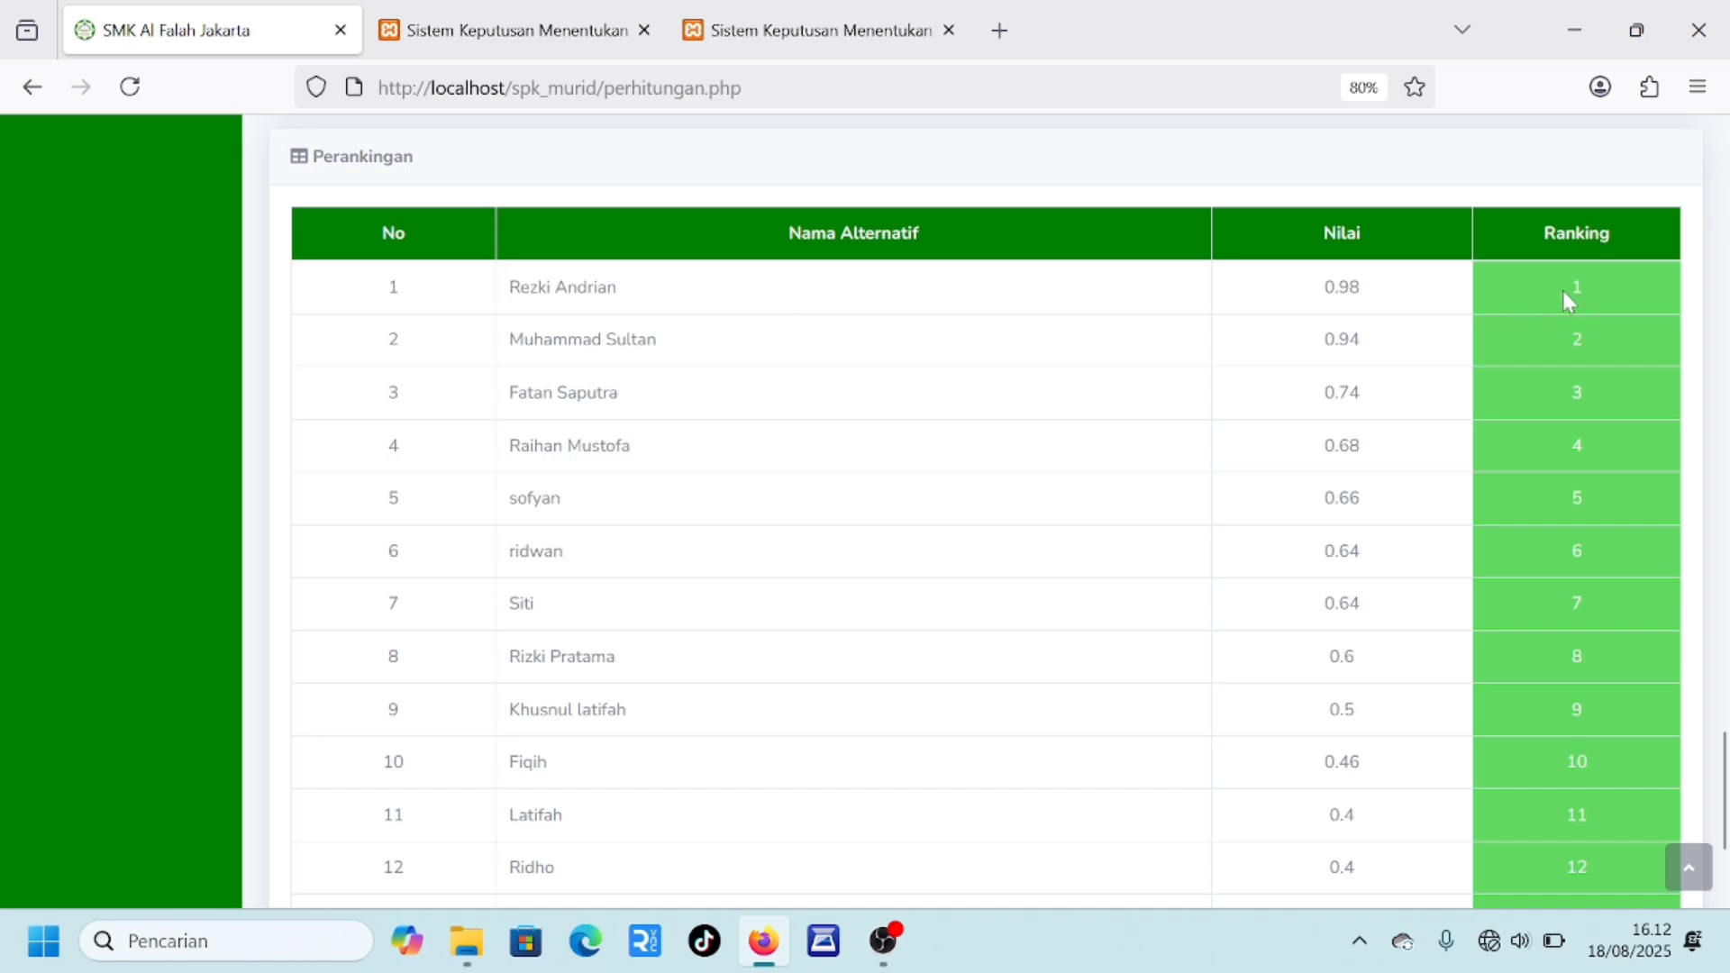
scroll(1563, 290, "up", 15)
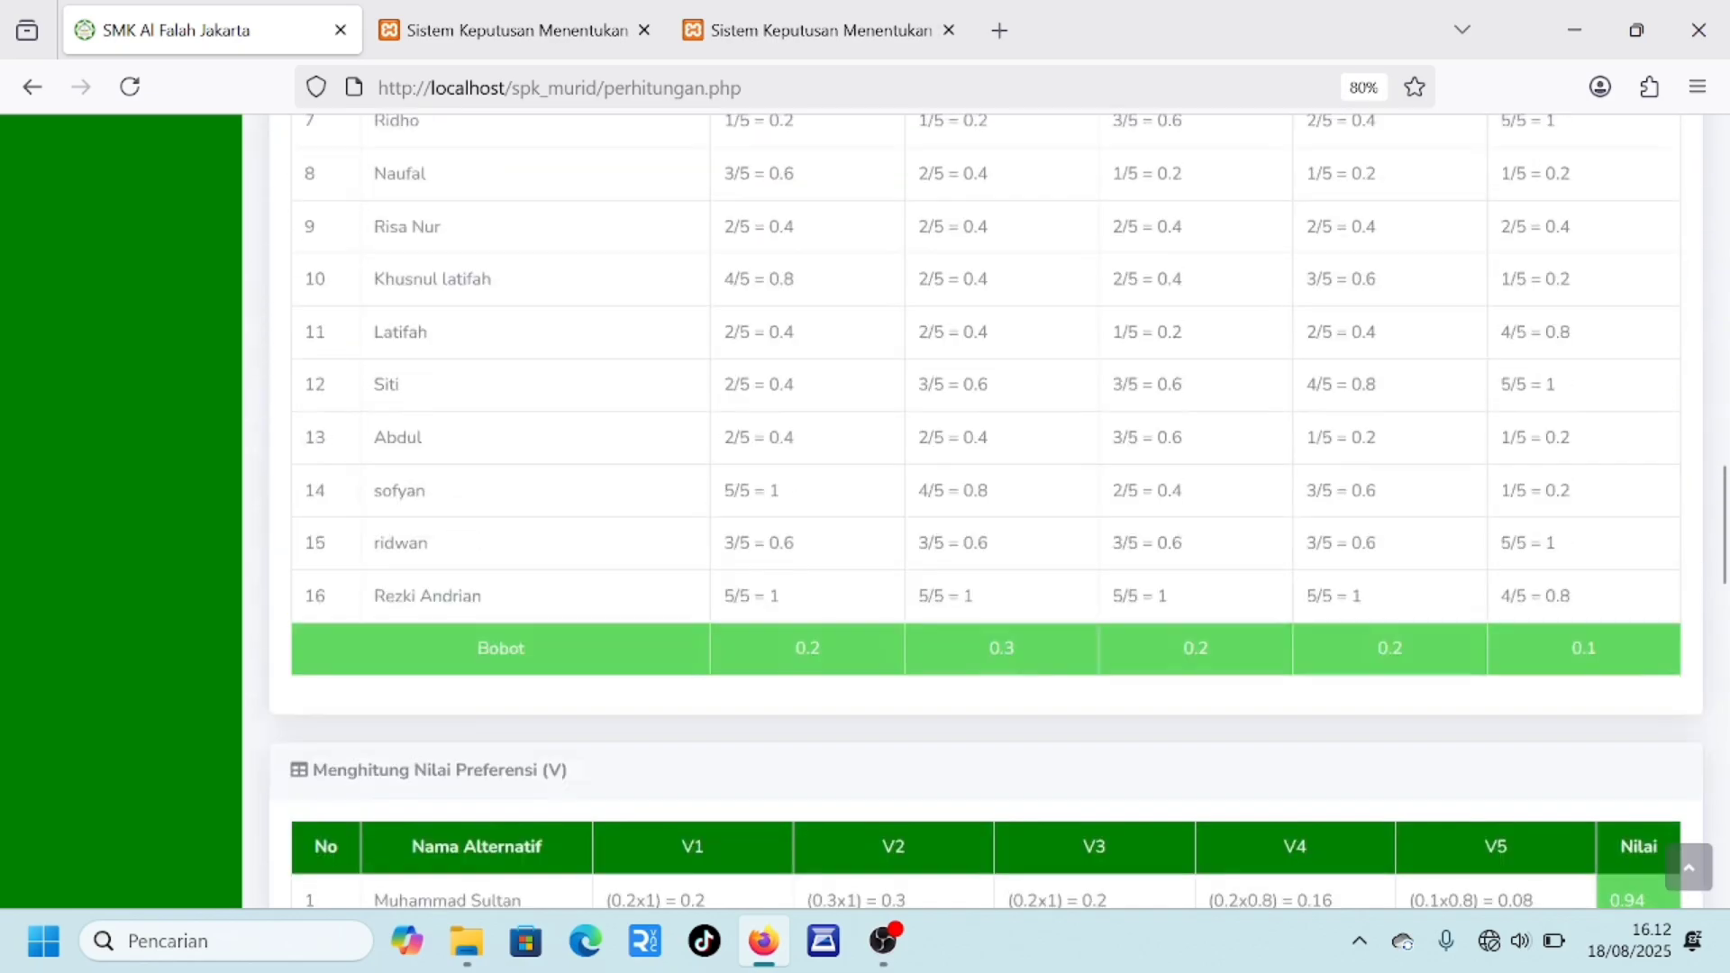
scroll(1562, 290, "up", 15)
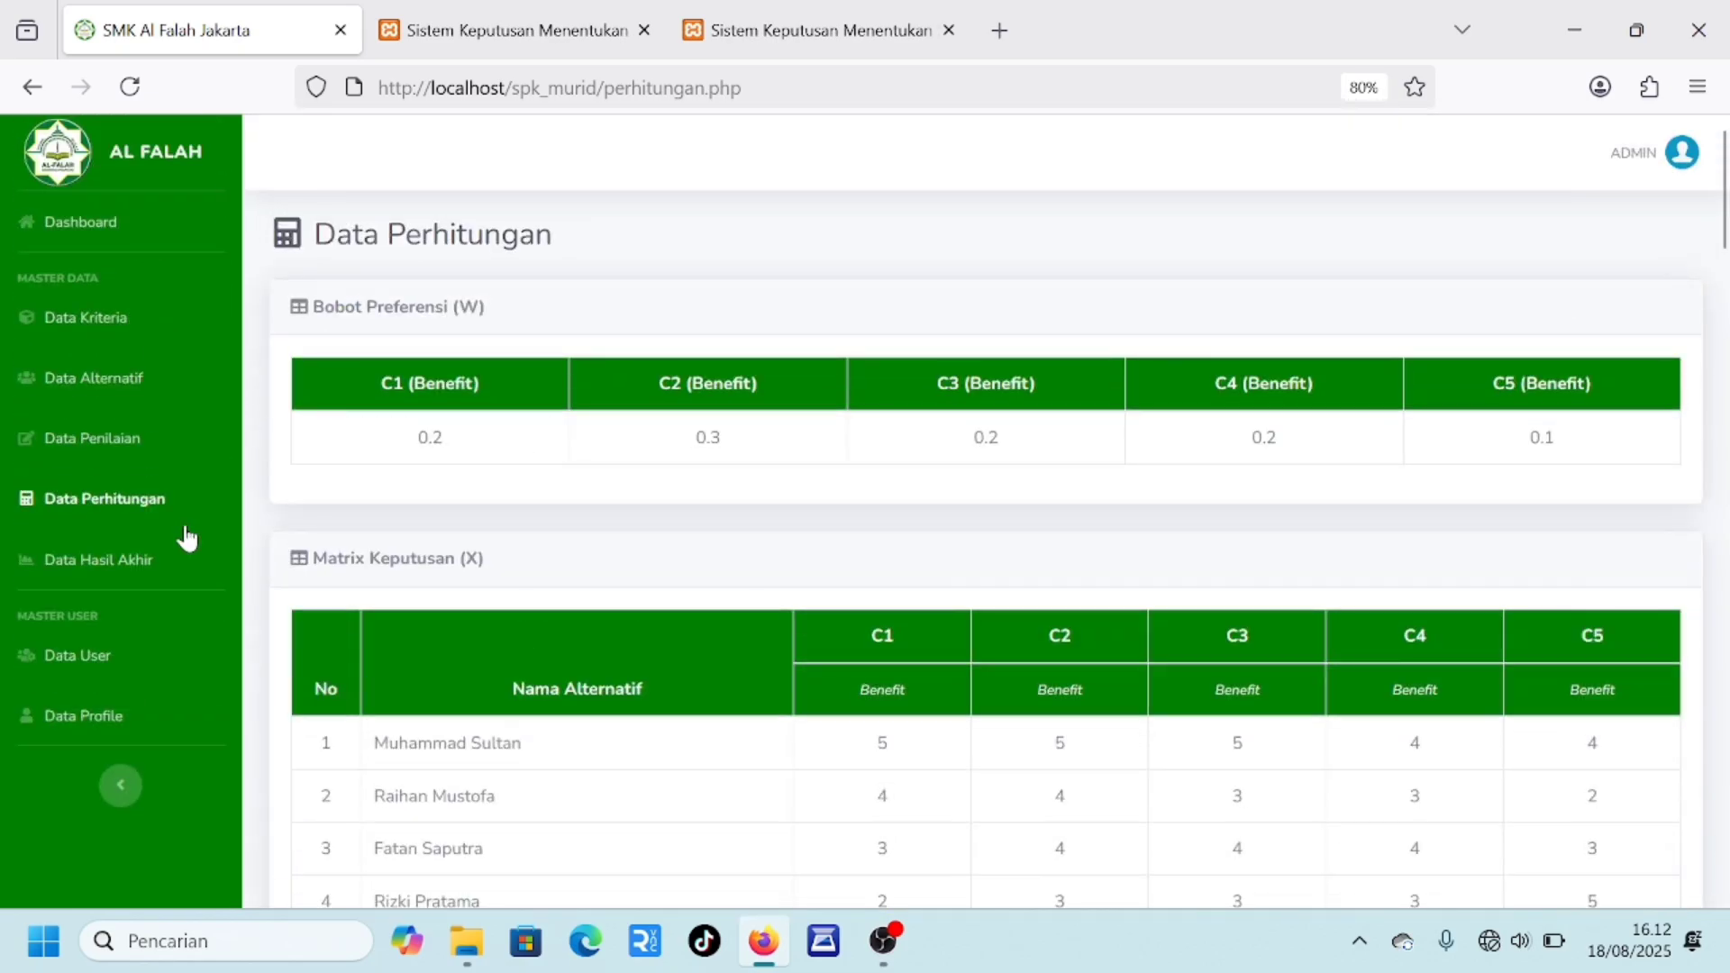
View the updated final results, followed by the user data list and the profile edit page
left_click(165, 549)
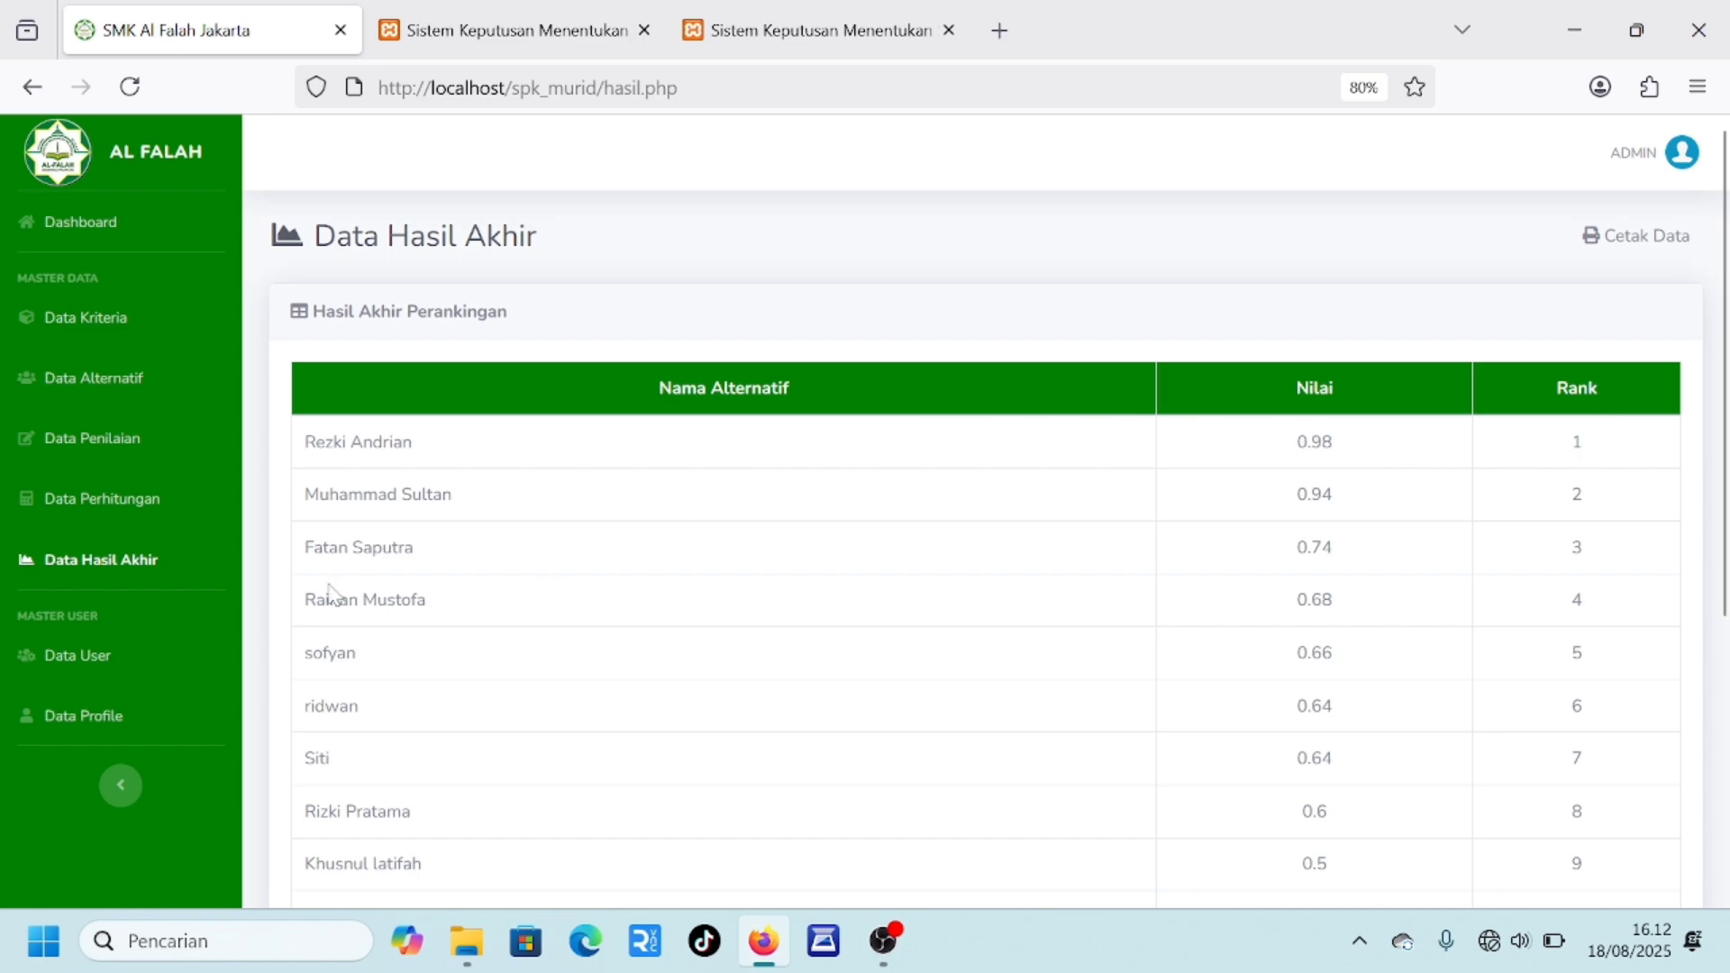
left_click(114, 680)
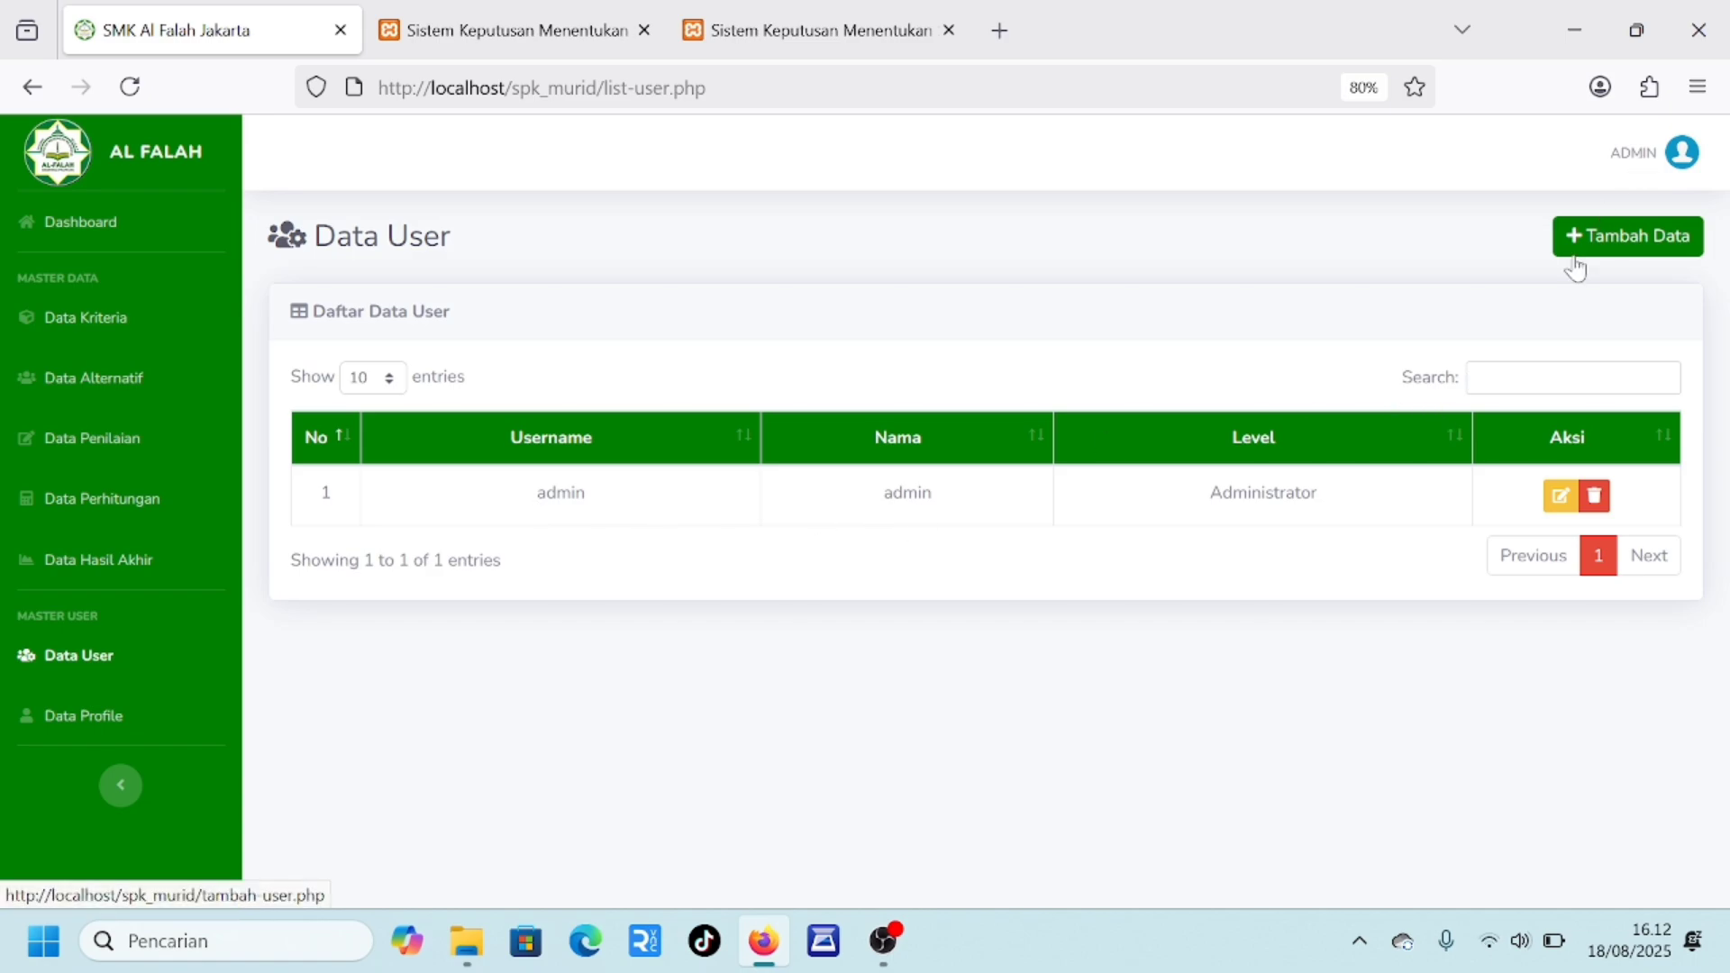
left_click(97, 716)
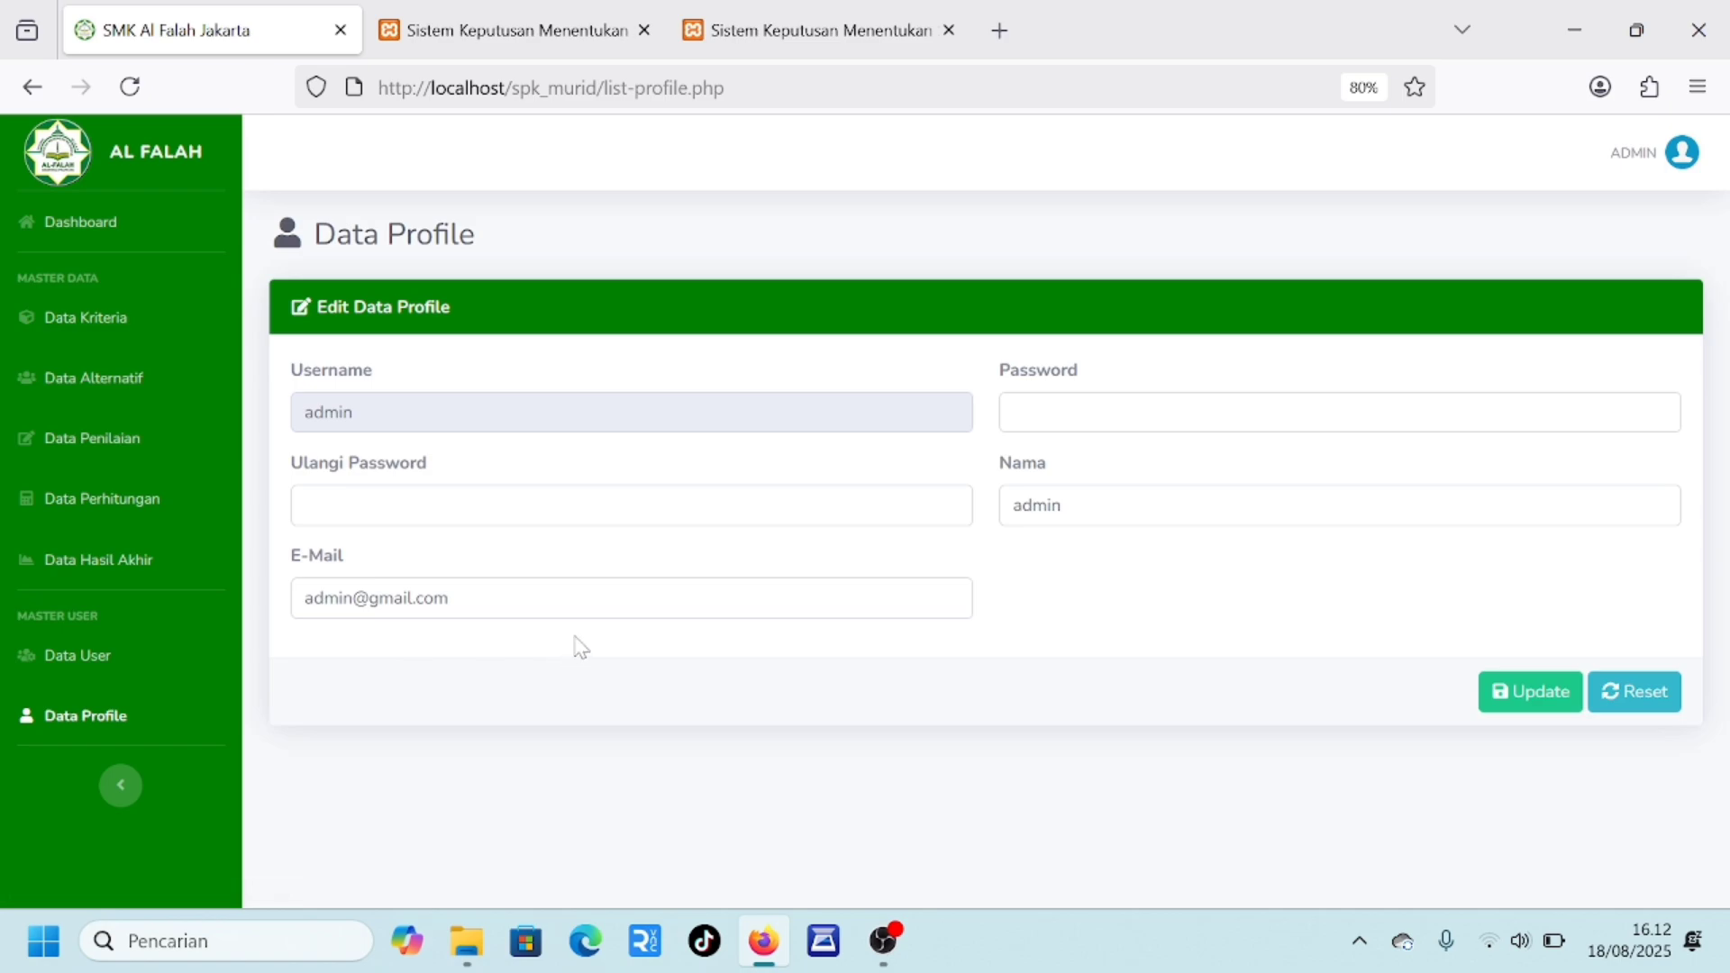